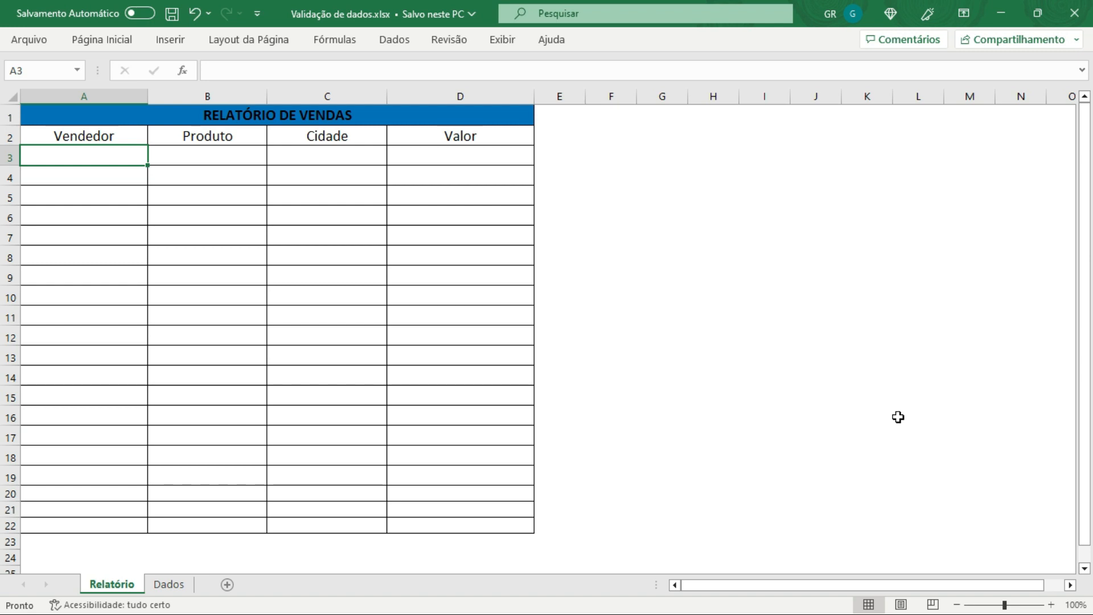
Step: Resize the report table's columns, widening the Produto and Cidade columns
click(458, 230)
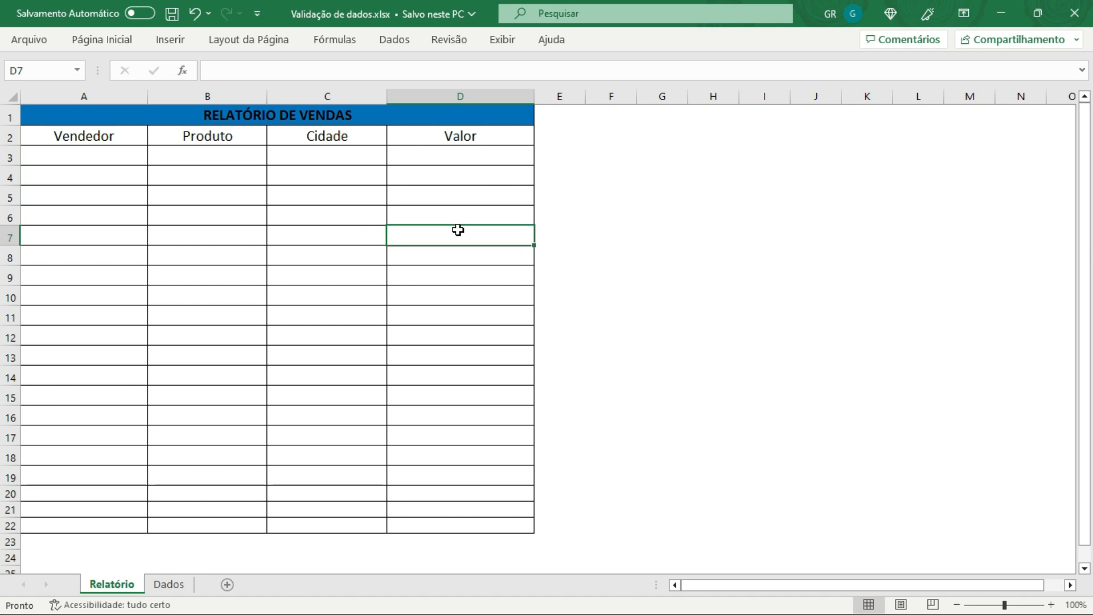
click(311, 195)
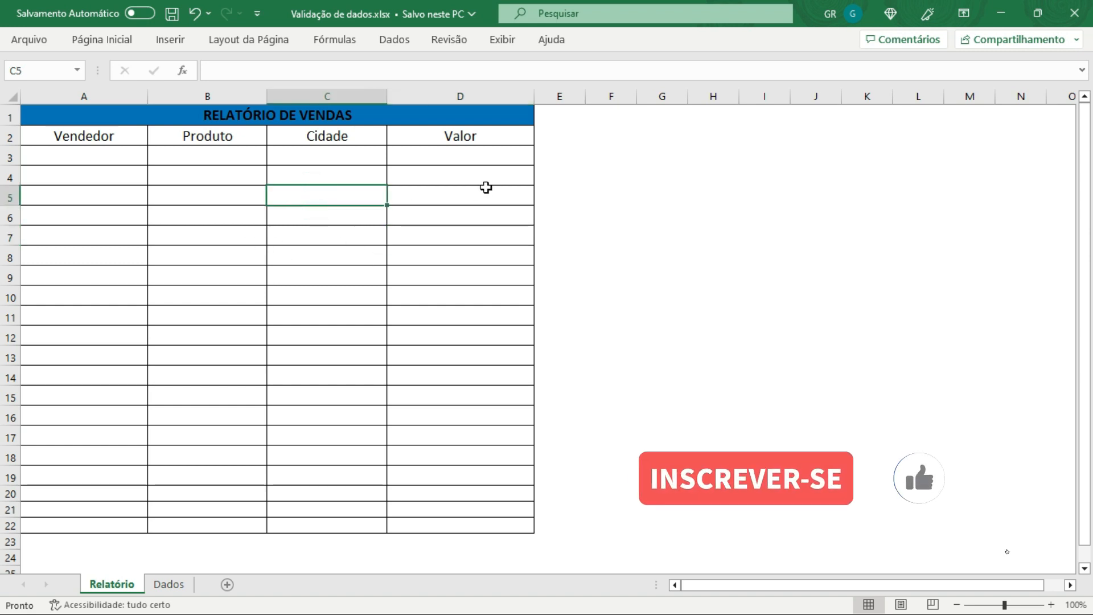
drag(528, 99, 526, 99)
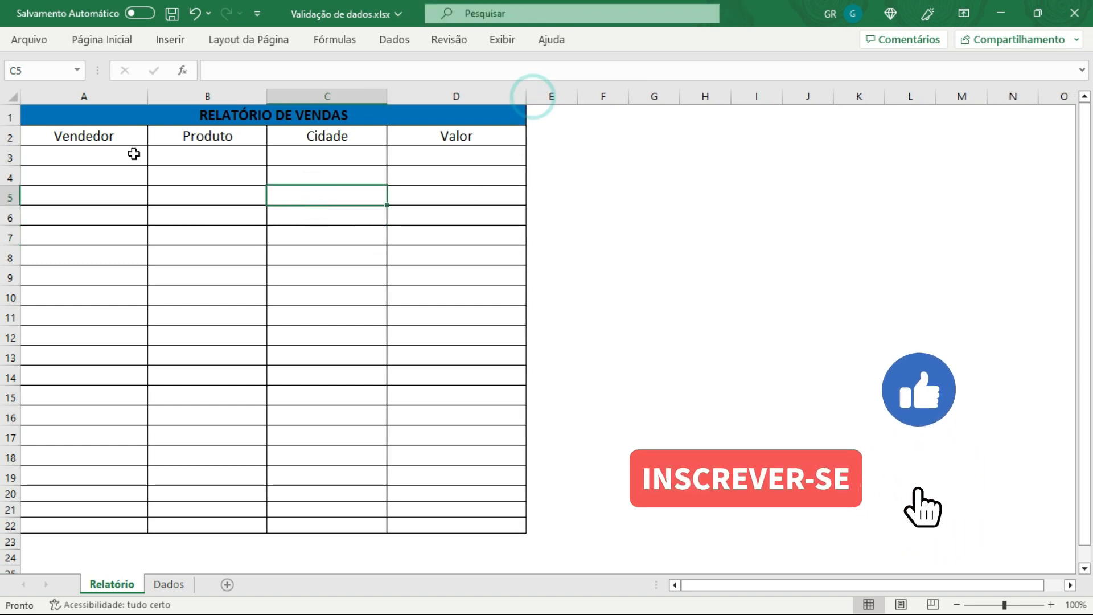
click(98, 152)
click(97, 131)
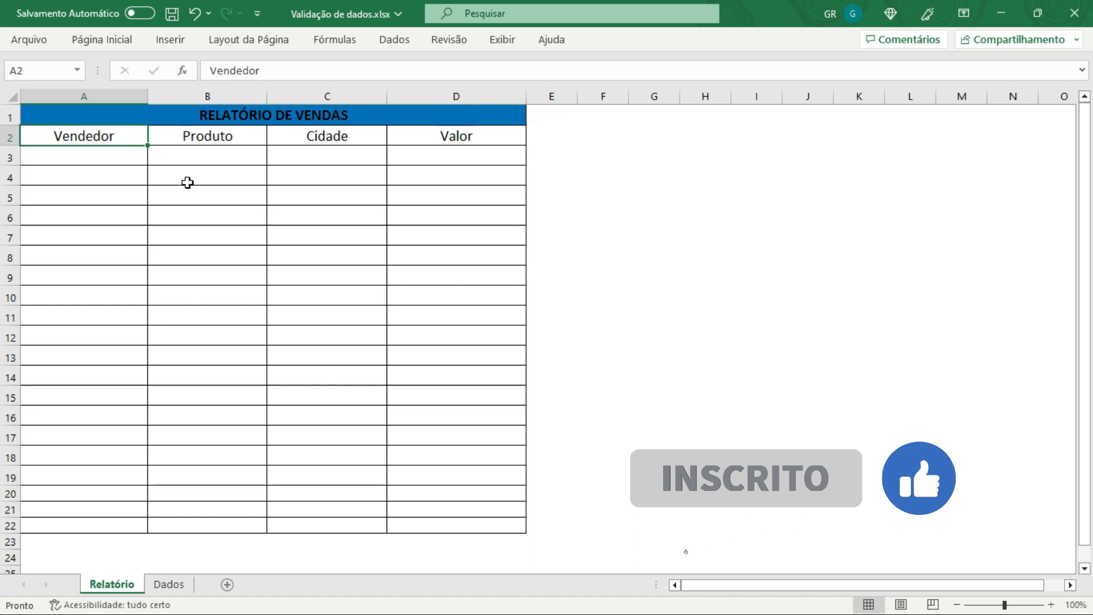
click(207, 139)
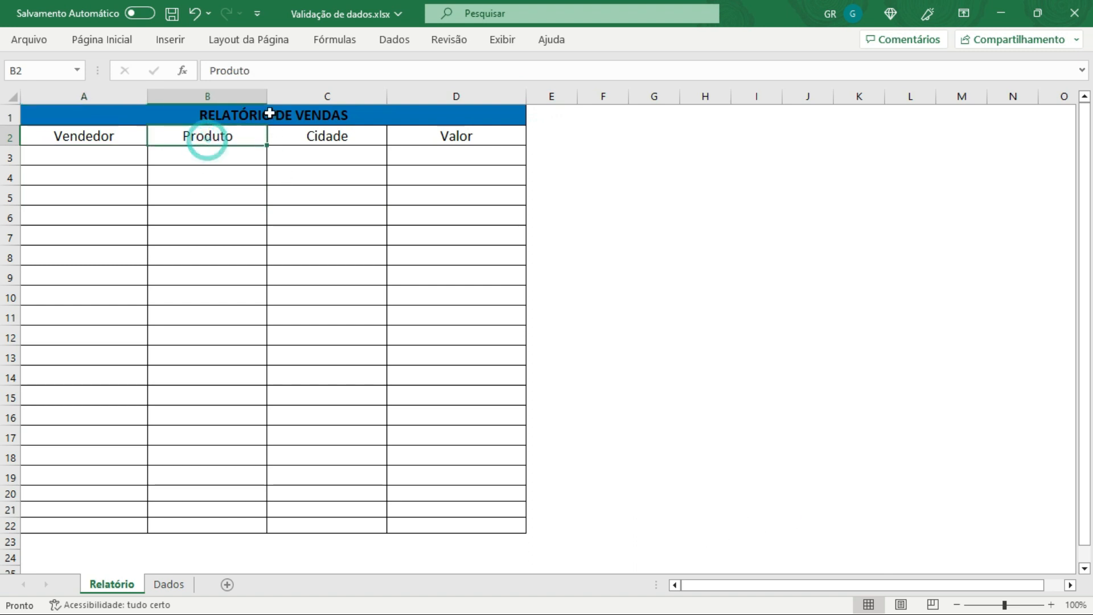
drag(267, 96, 305, 97)
click(341, 123)
click(376, 137)
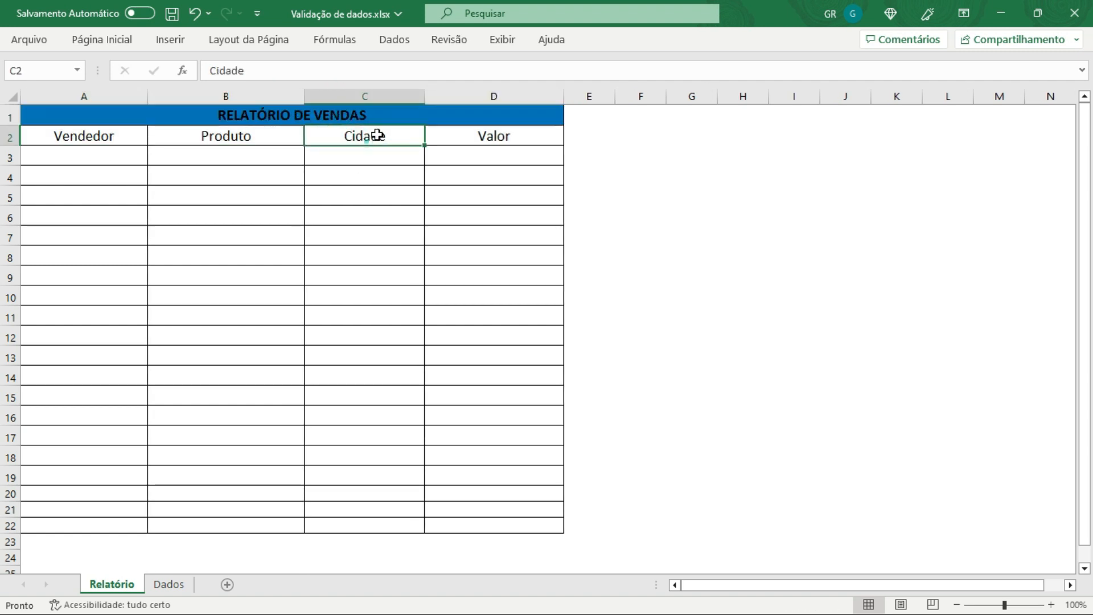
drag(424, 95, 459, 96)
click(584, 119)
click(575, 136)
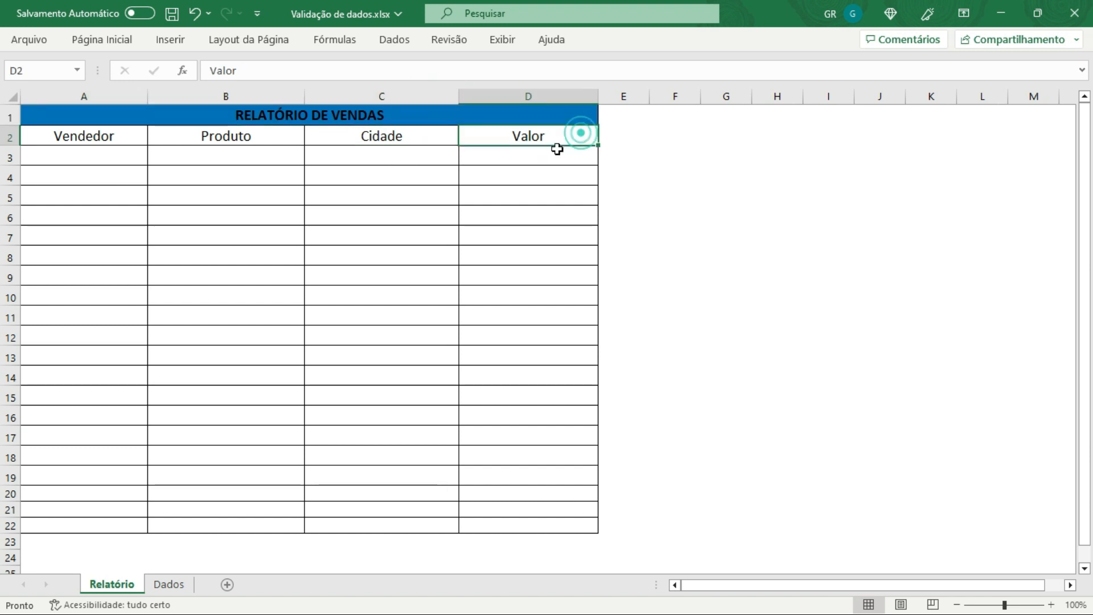
Step: Compare the report sheet with the Vendedor name list on the Dados sheet
click(520, 154)
click(220, 186)
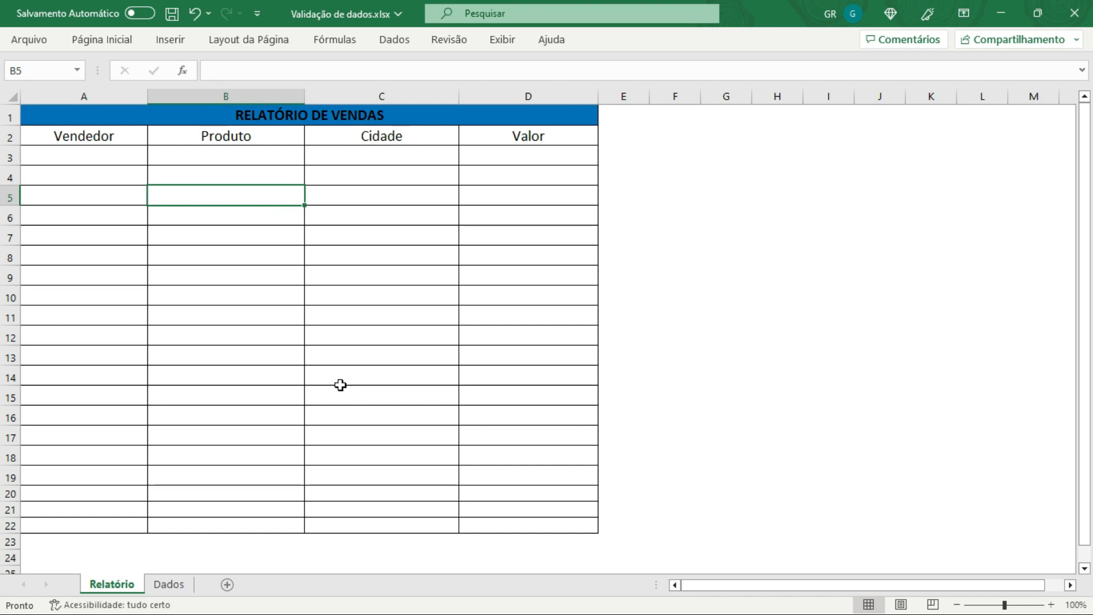
click(178, 591)
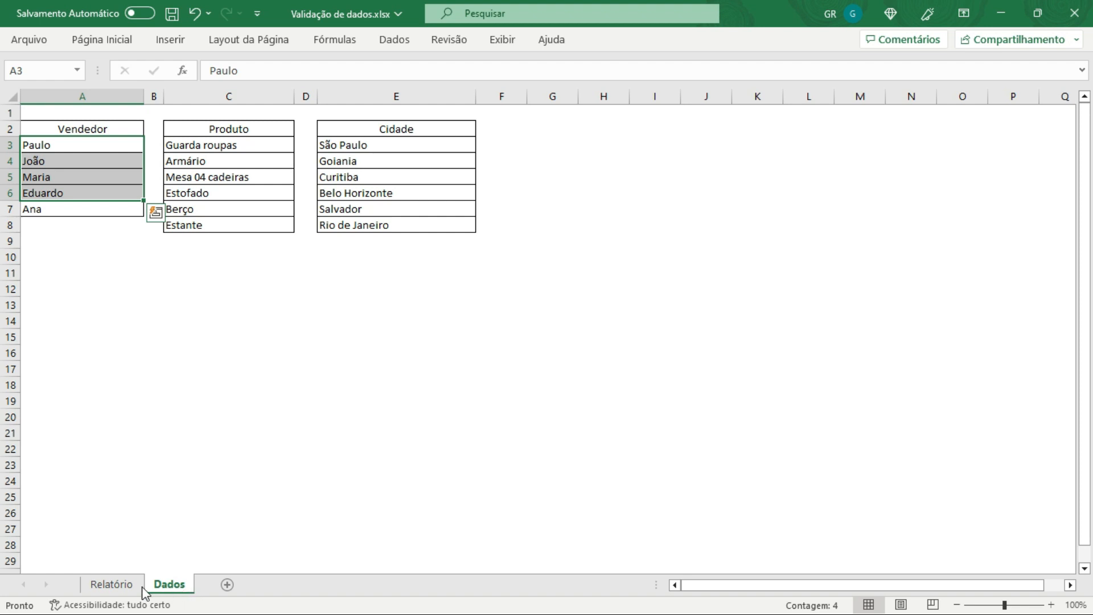
click(113, 586)
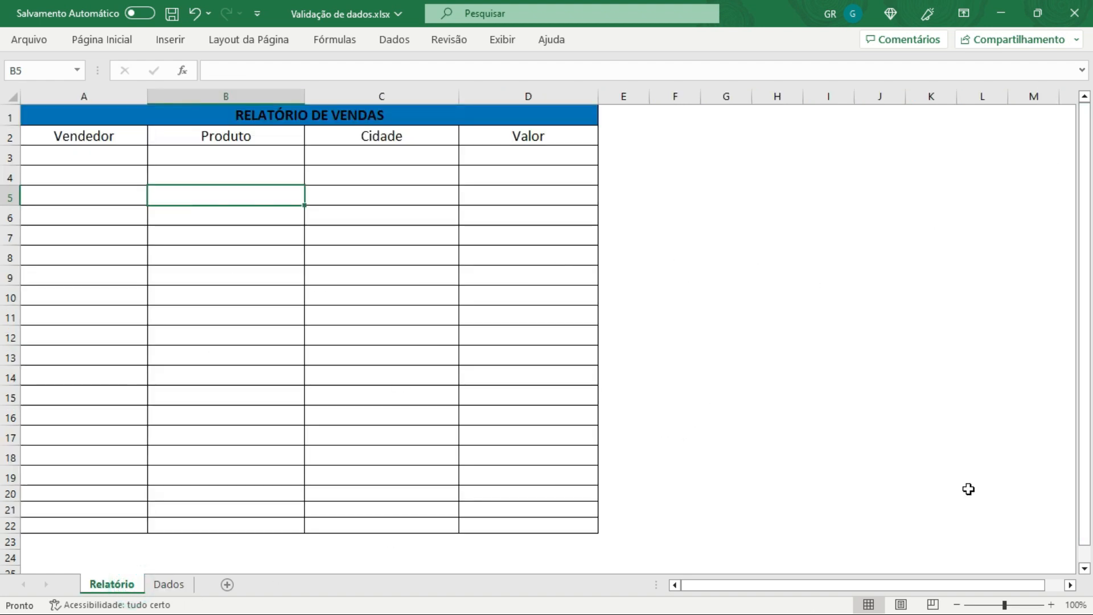
drag(844, 586, 865, 587)
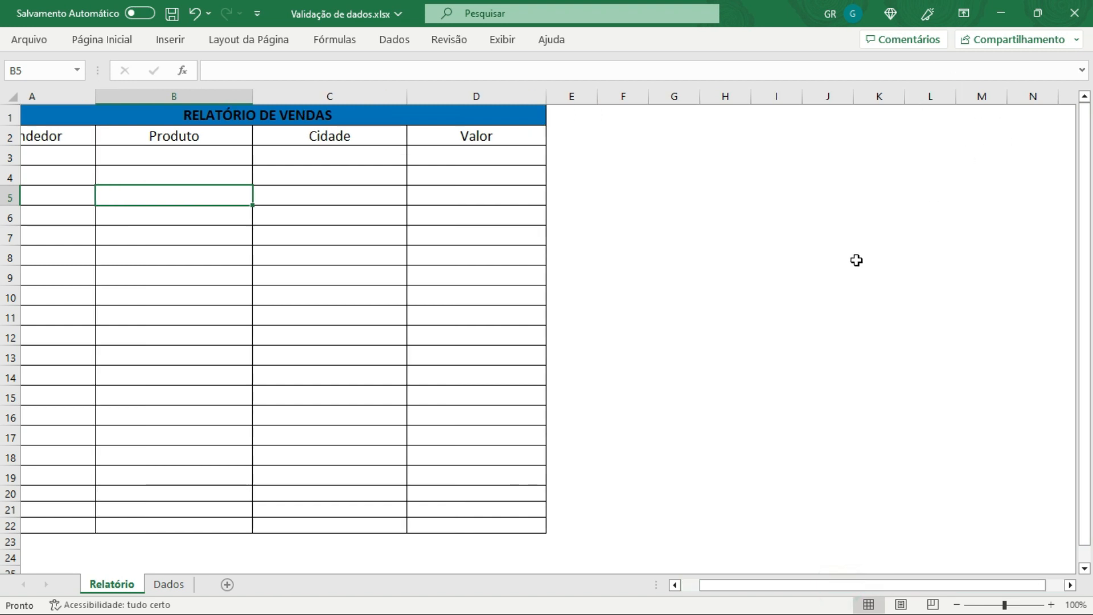
drag(789, 584, 560, 551)
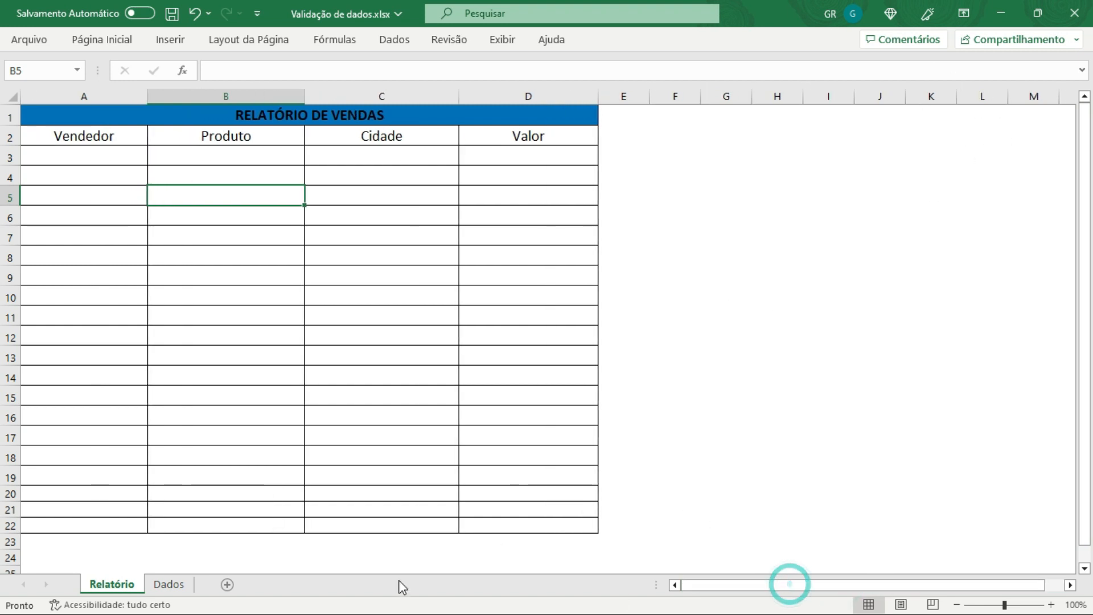
click(169, 584)
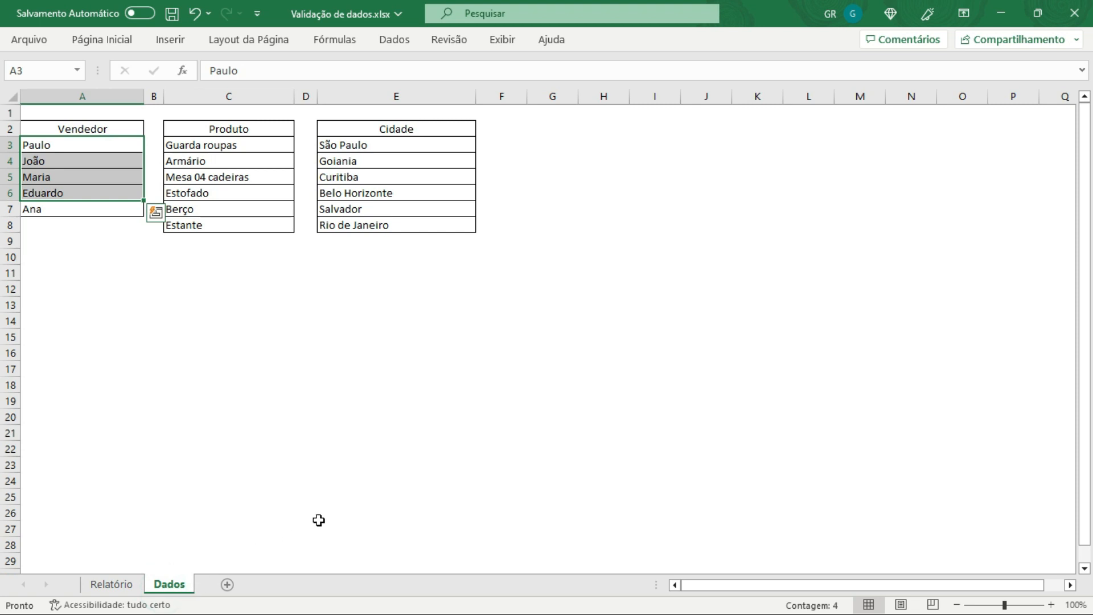
drag(231, 466, 220, 444)
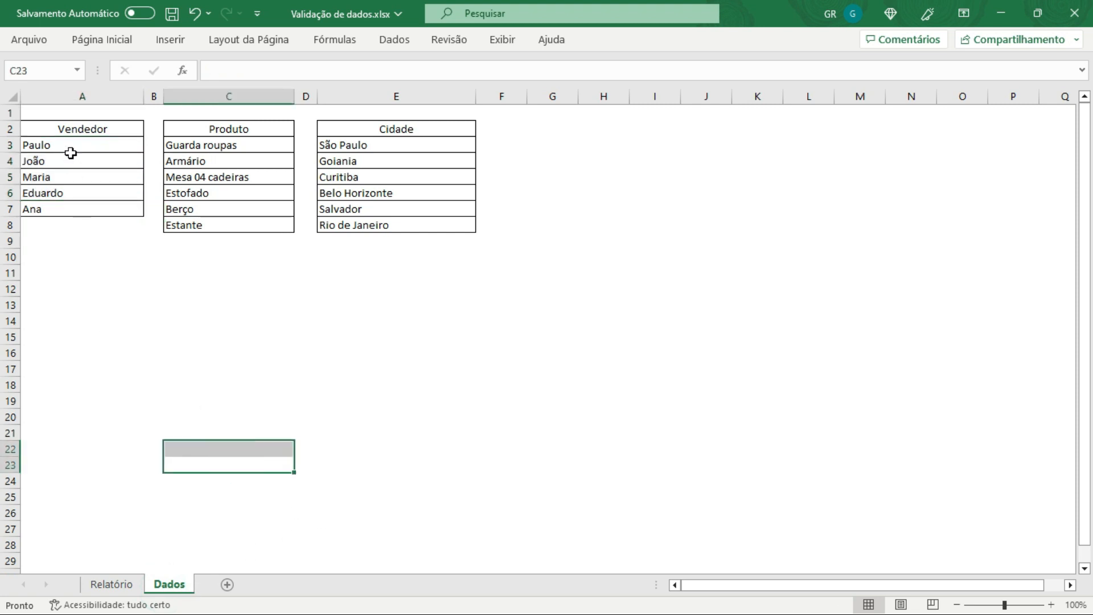
drag(69, 127, 71, 211)
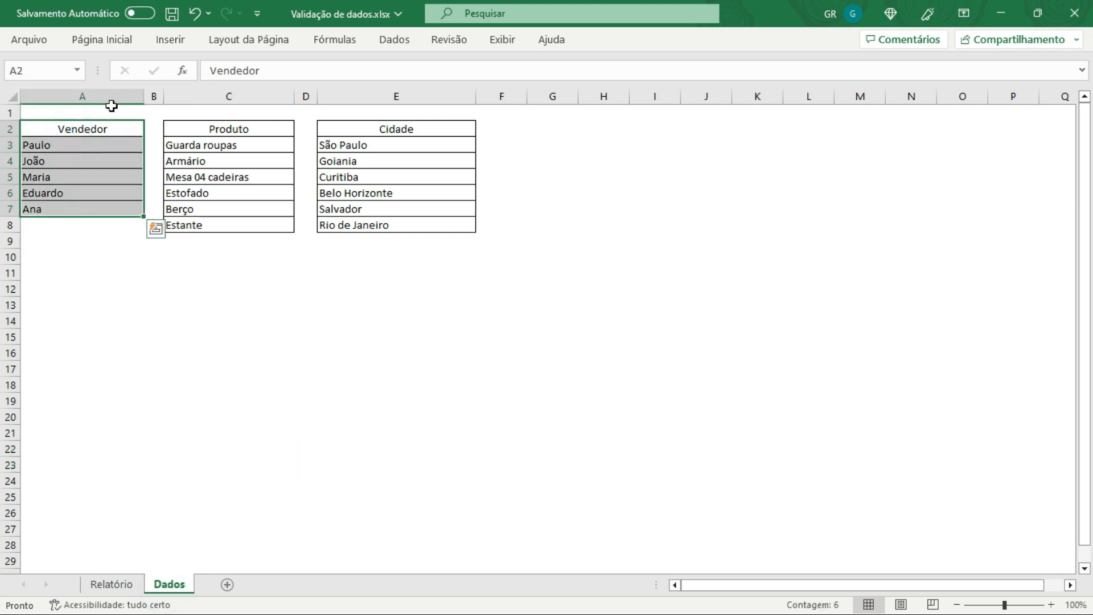
click(100, 100)
drag(97, 132, 95, 215)
drag(71, 150, 81, 212)
drag(80, 149, 81, 204)
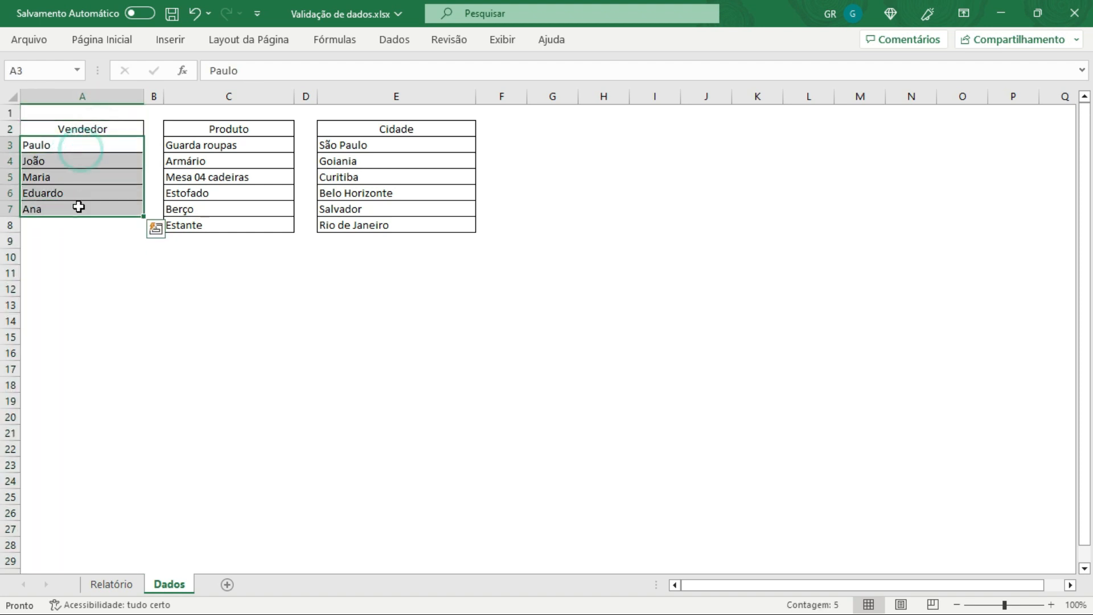
click(79, 265)
drag(78, 142, 80, 244)
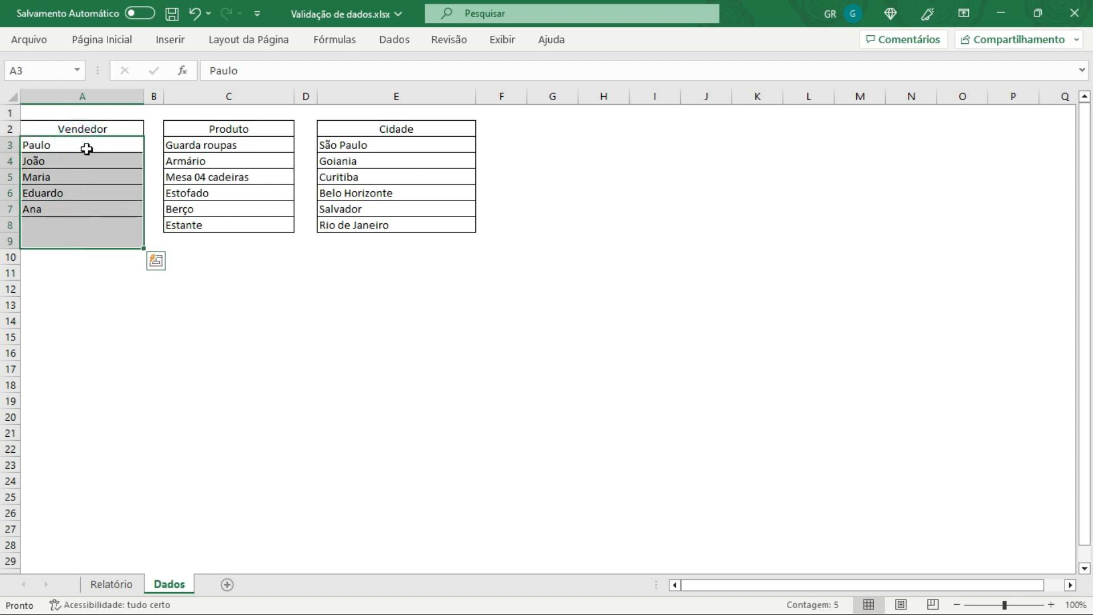
click(108, 579)
click(99, 132)
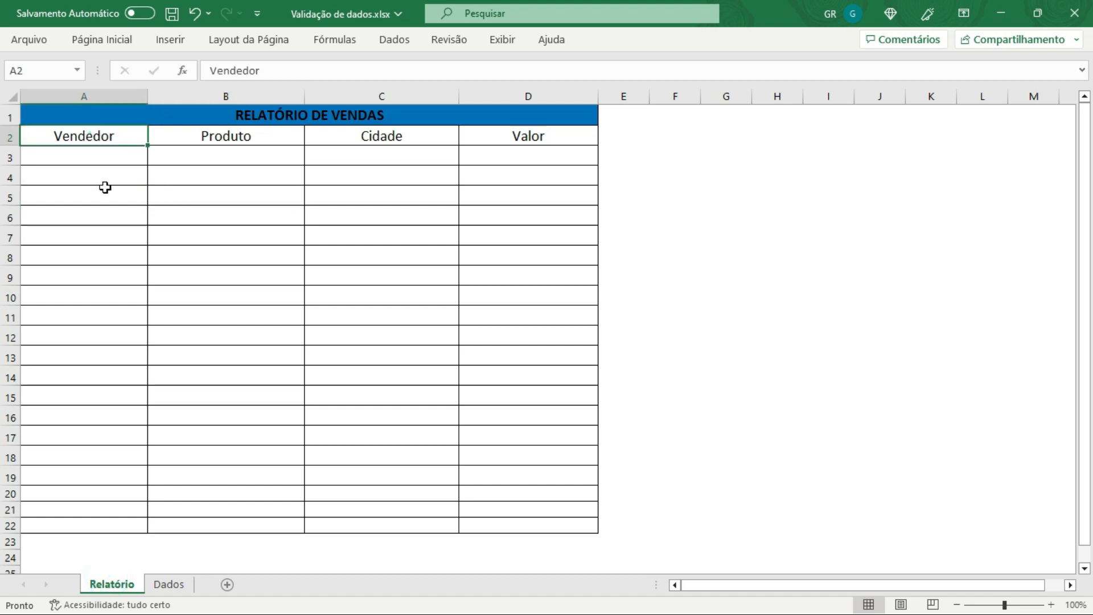
click(86, 136)
Step: Examine the Produto and Cidade lists on the Dados sheet
click(169, 584)
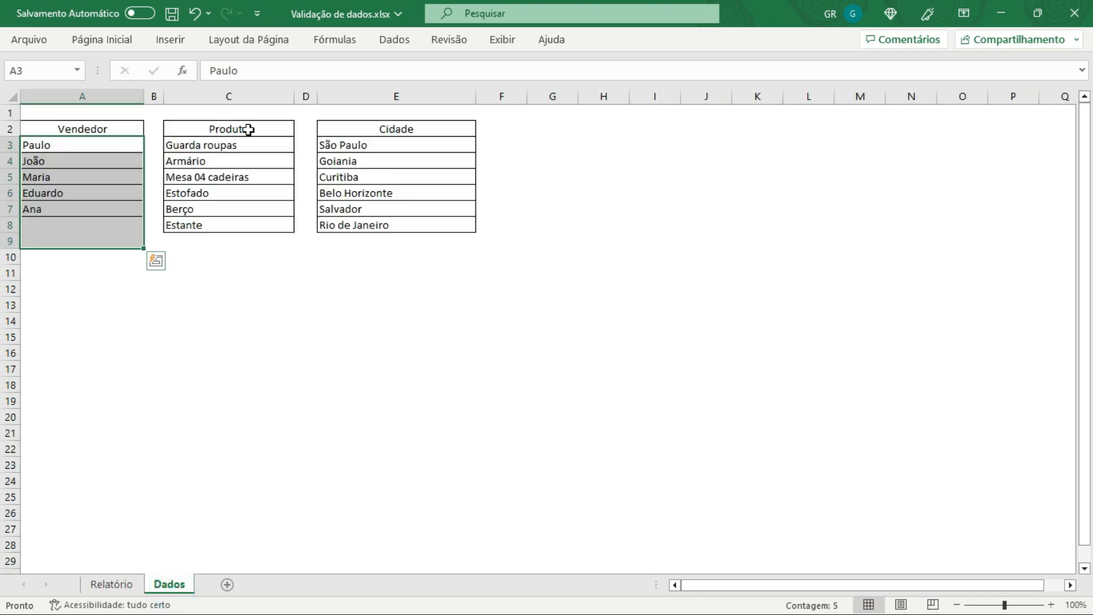
drag(249, 130, 254, 225)
drag(223, 148, 229, 225)
click(108, 174)
click(220, 173)
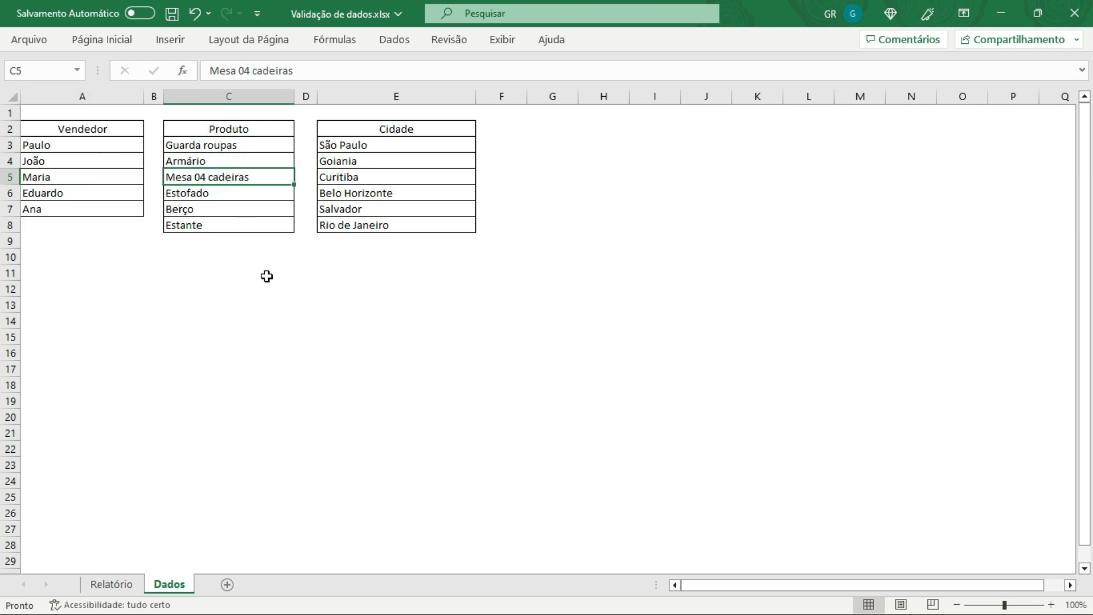
click(381, 146)
drag(381, 147, 386, 226)
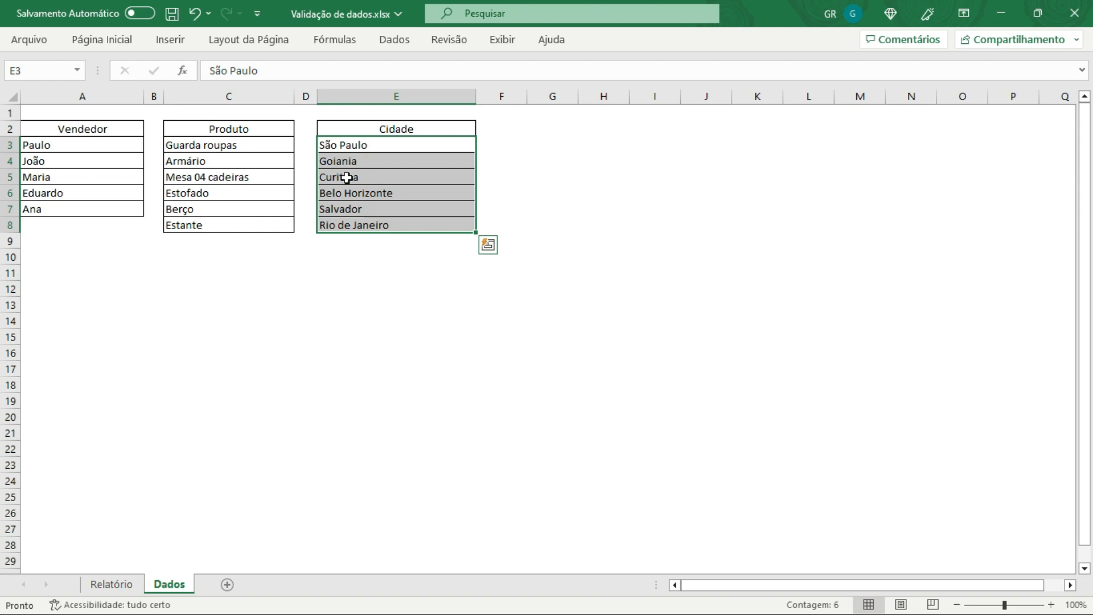
click(108, 585)
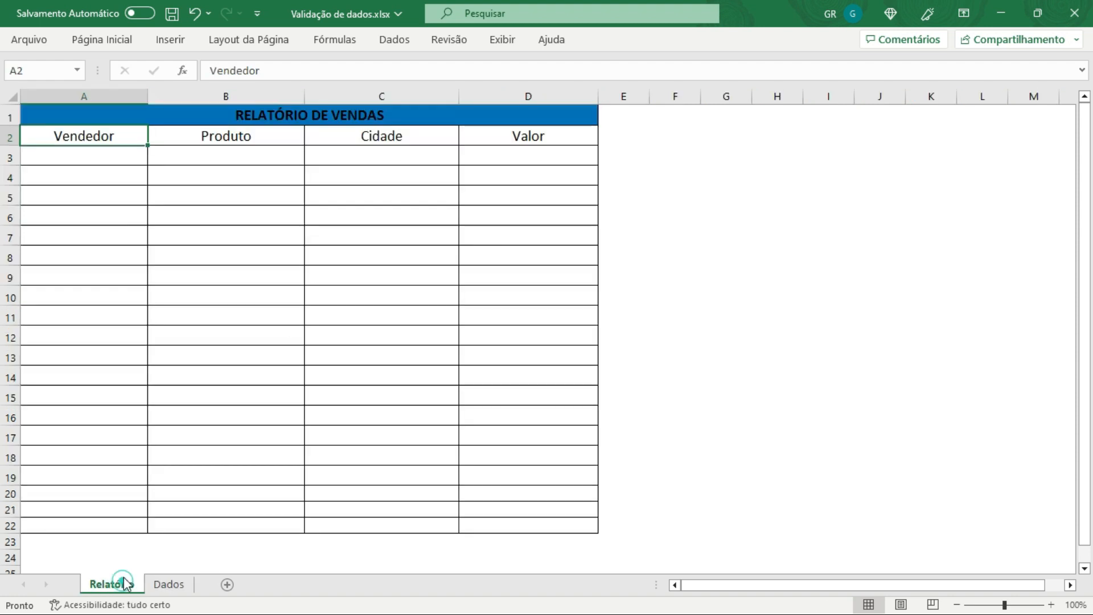
Step: Open Data Validation for cell A3 of the report and set the allowed type to Lista
click(113, 157)
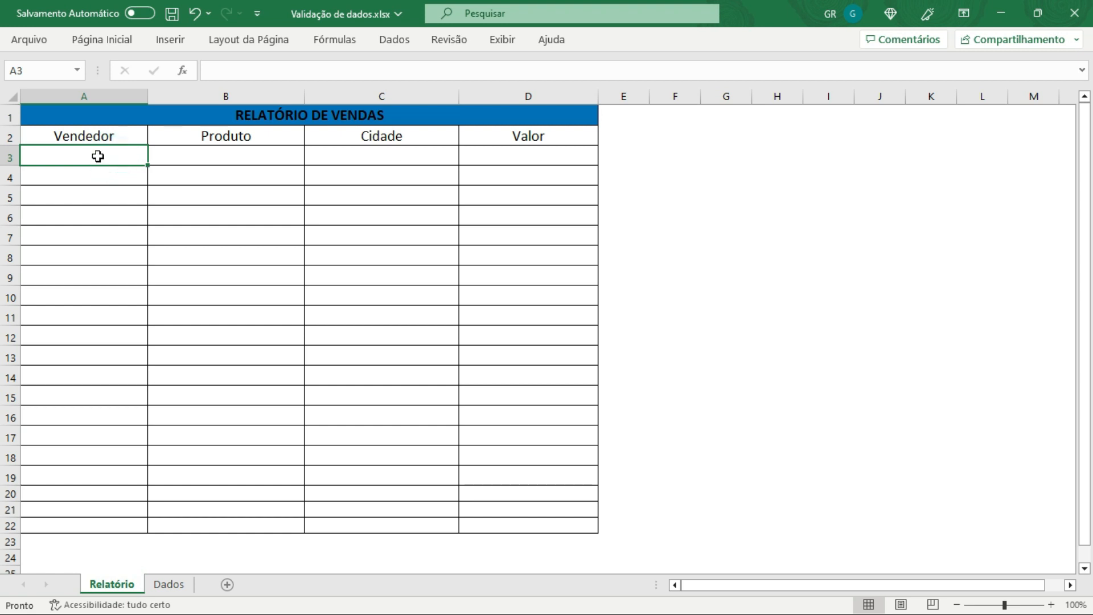
click(97, 156)
click(398, 41)
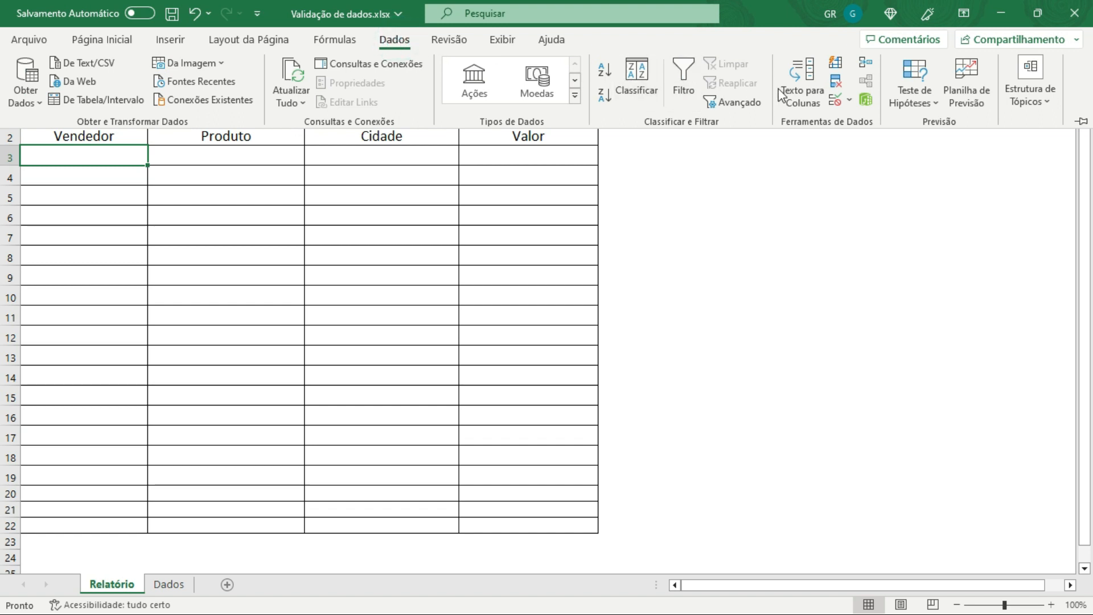
click(836, 101)
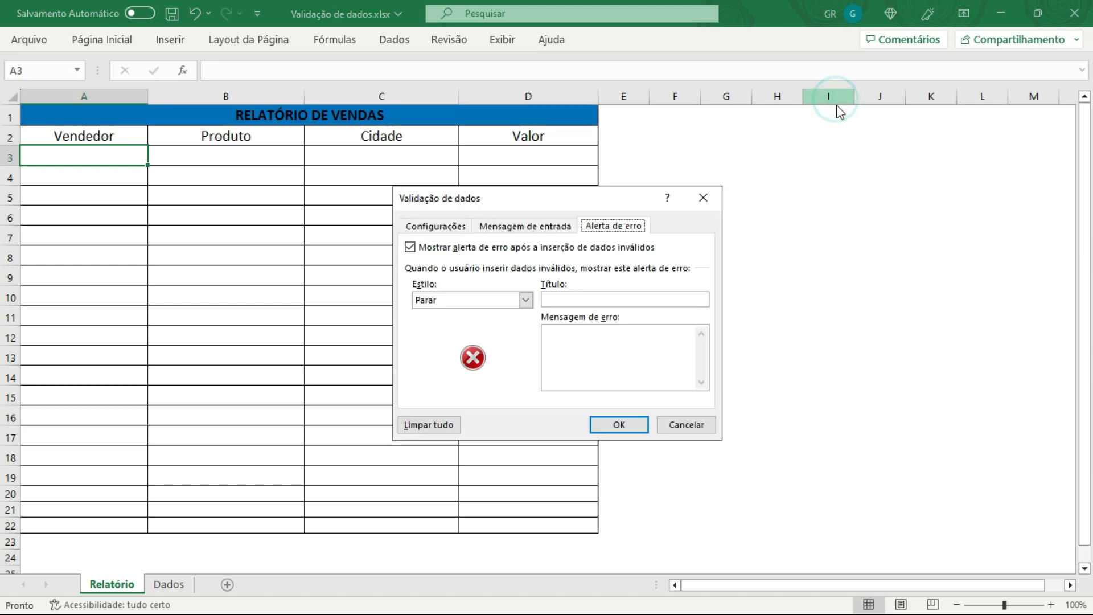
drag(558, 205, 782, 192)
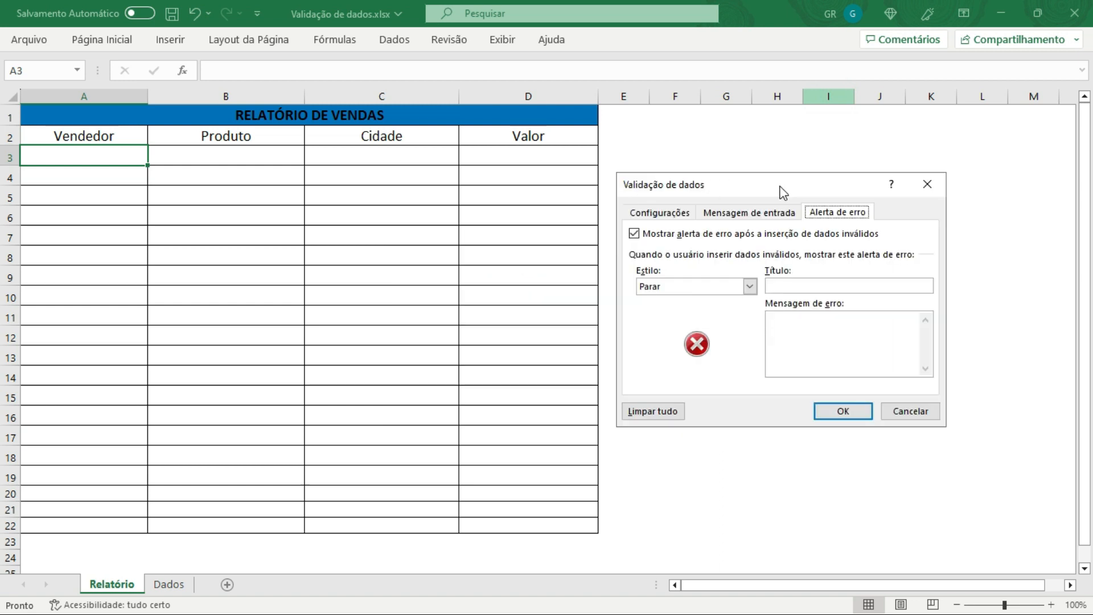
click(659, 212)
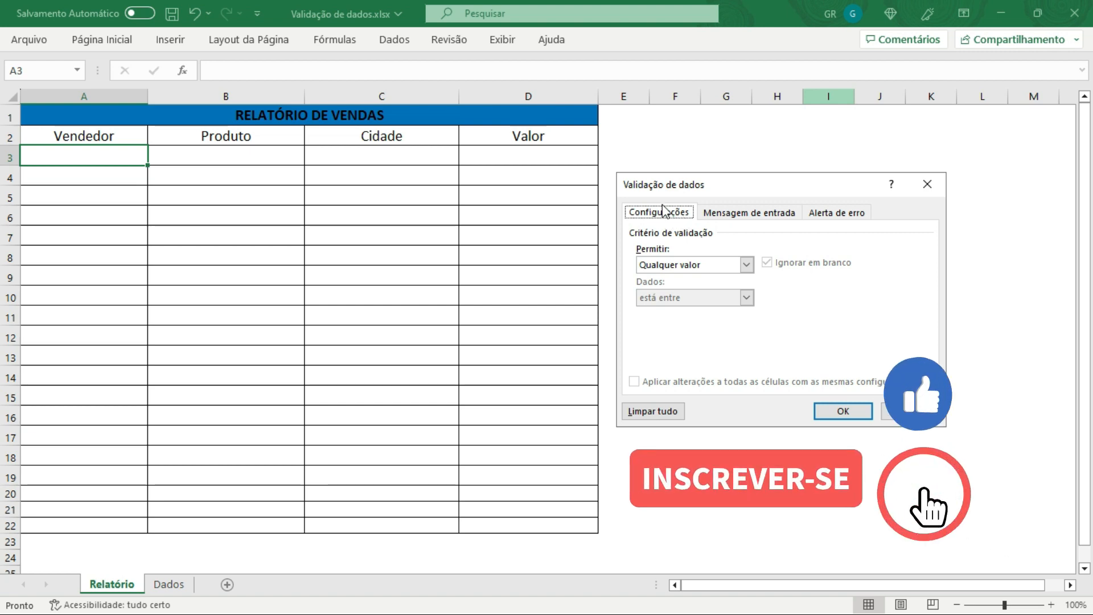
click(746, 264)
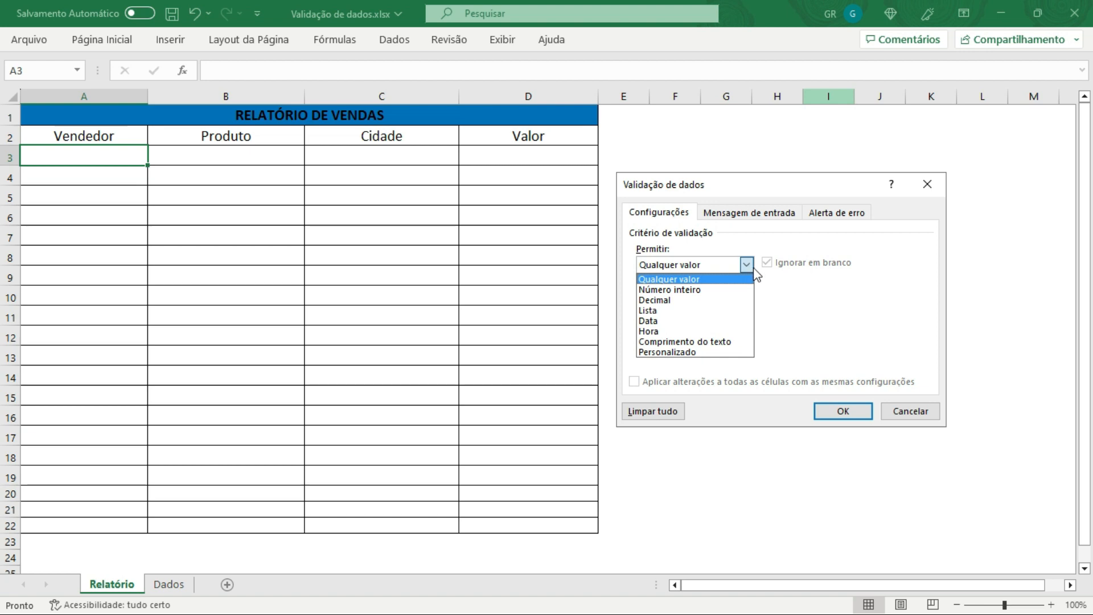
click(662, 312)
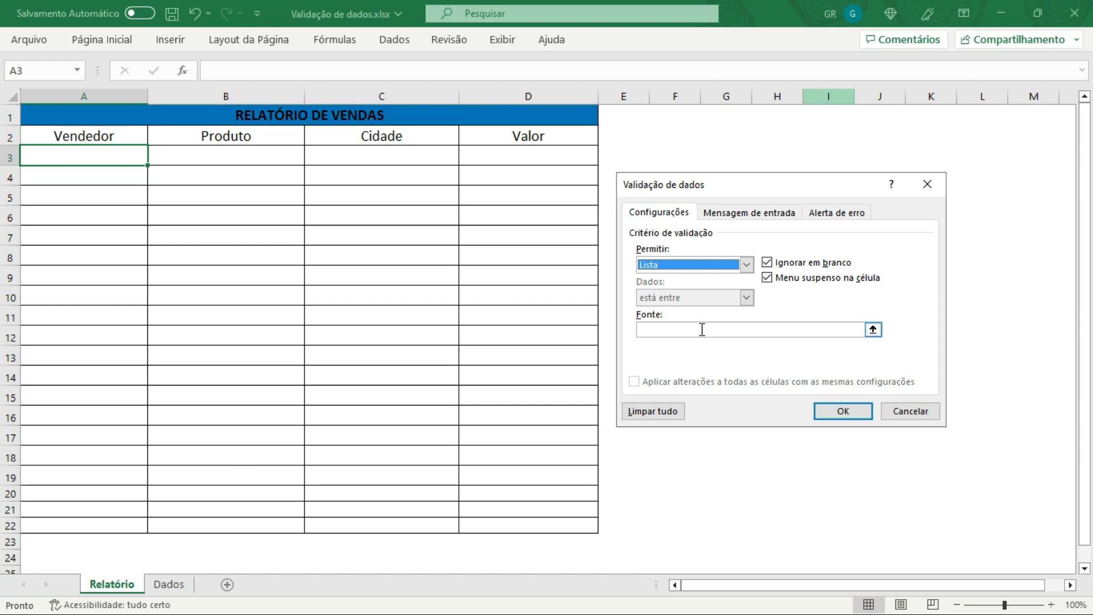
click(880, 329)
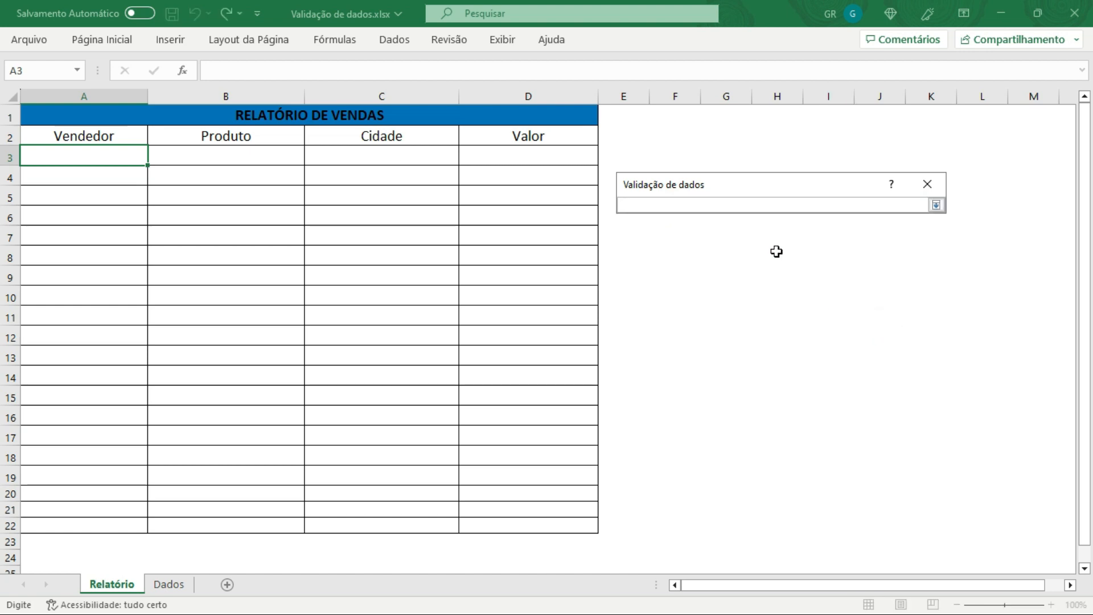
Step: Set the list source to the Vendedor names =Dados!$A$3:$A$7 and apply the validation
click(168, 586)
drag(84, 147, 85, 213)
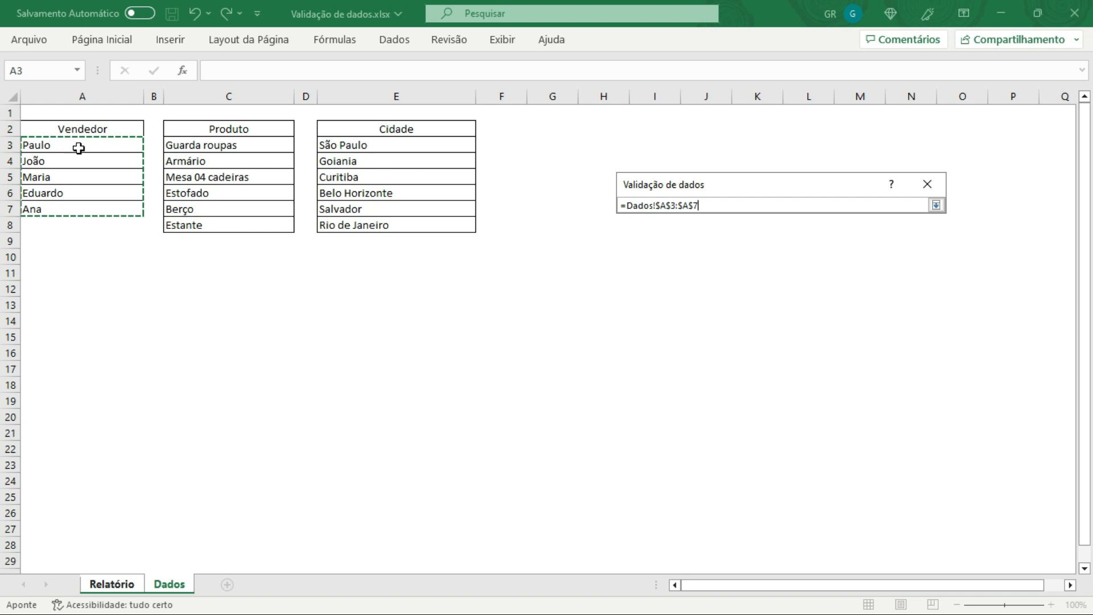
drag(79, 146, 82, 207)
drag(66, 148, 77, 209)
drag(74, 144, 76, 203)
click(936, 205)
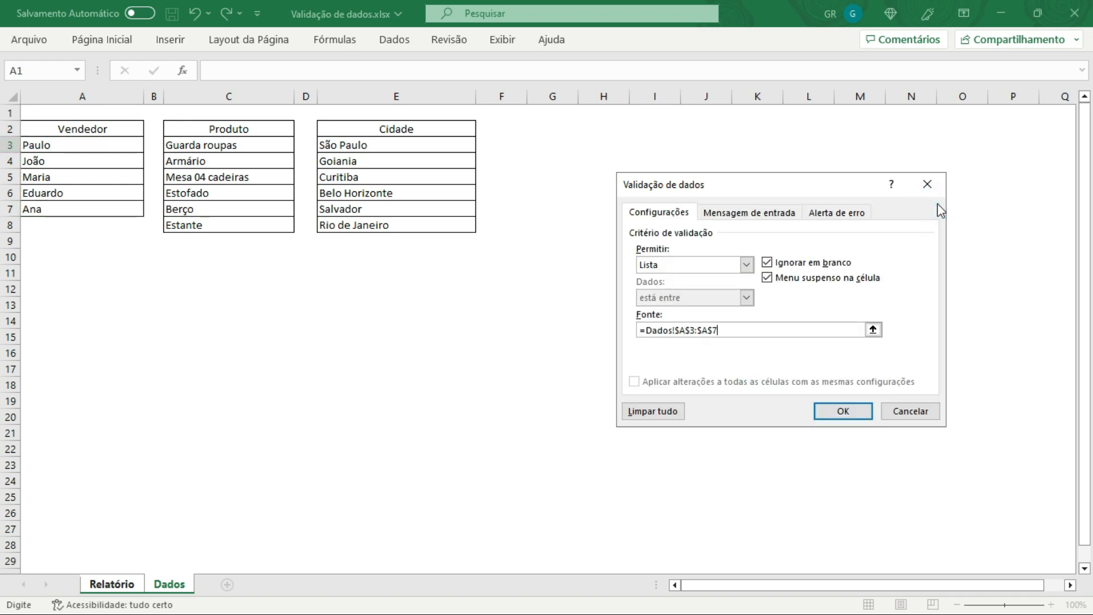
drag(794, 183, 694, 157)
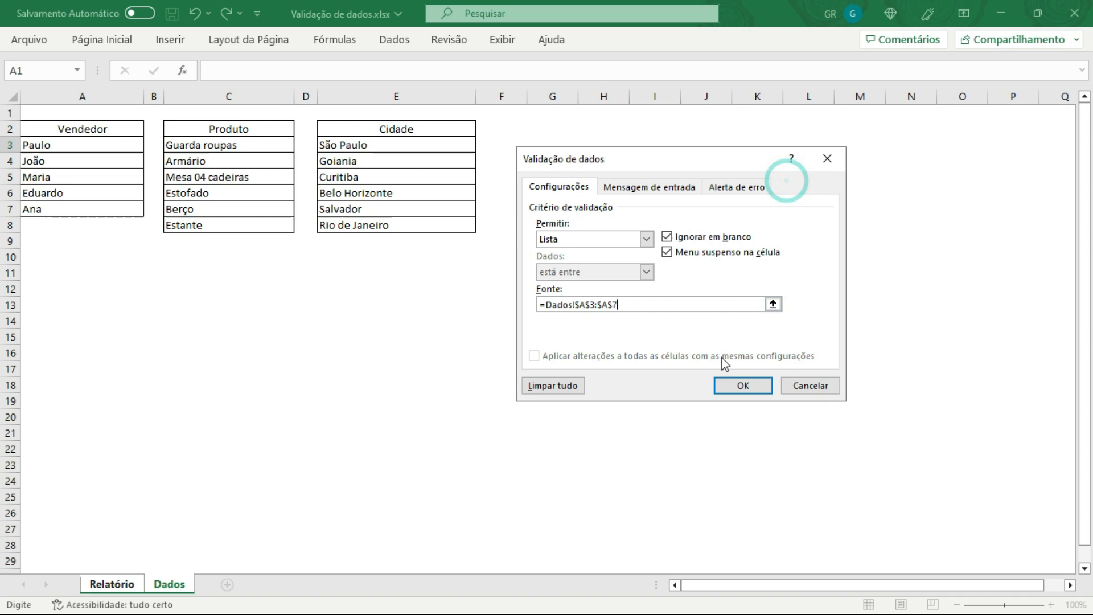
click(743, 386)
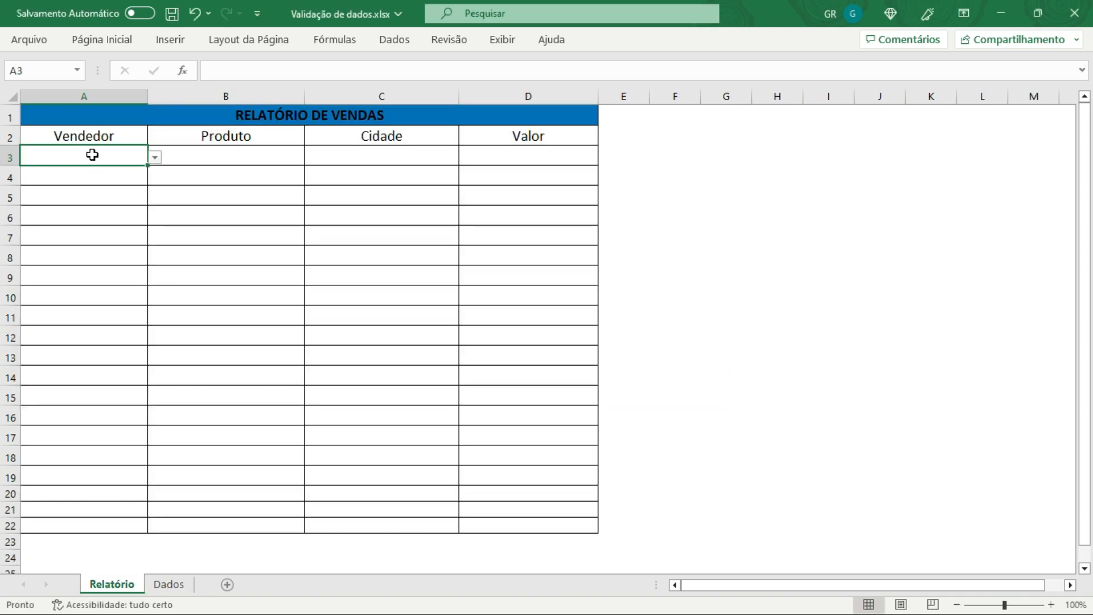
click(112, 178)
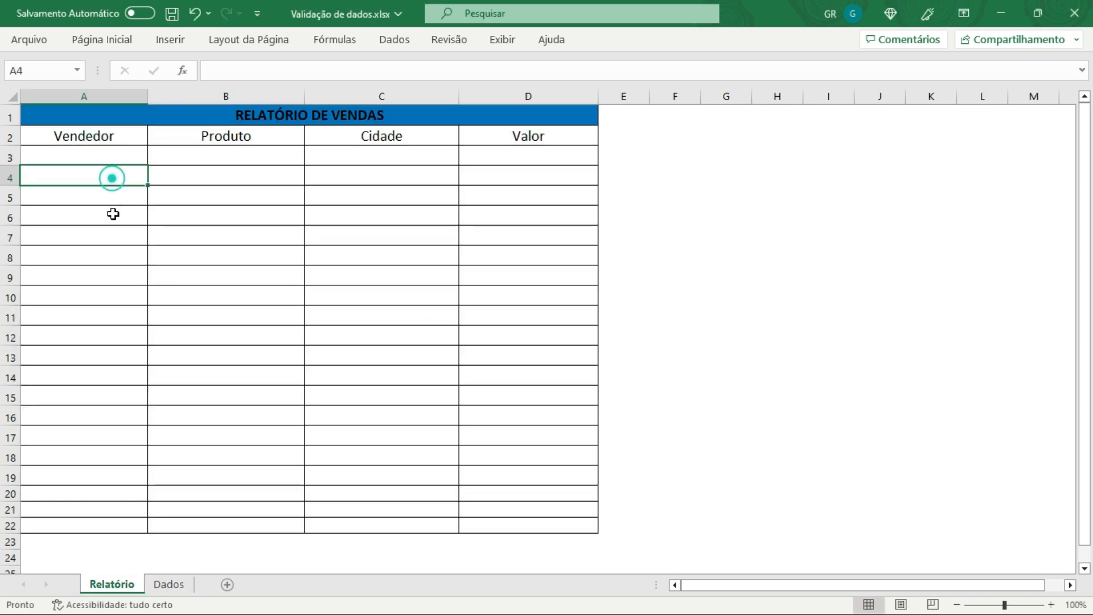
Step: Test the Vendedor dropdown in cell A3 by picking Paulo, Maria and Ana in turn
click(110, 155)
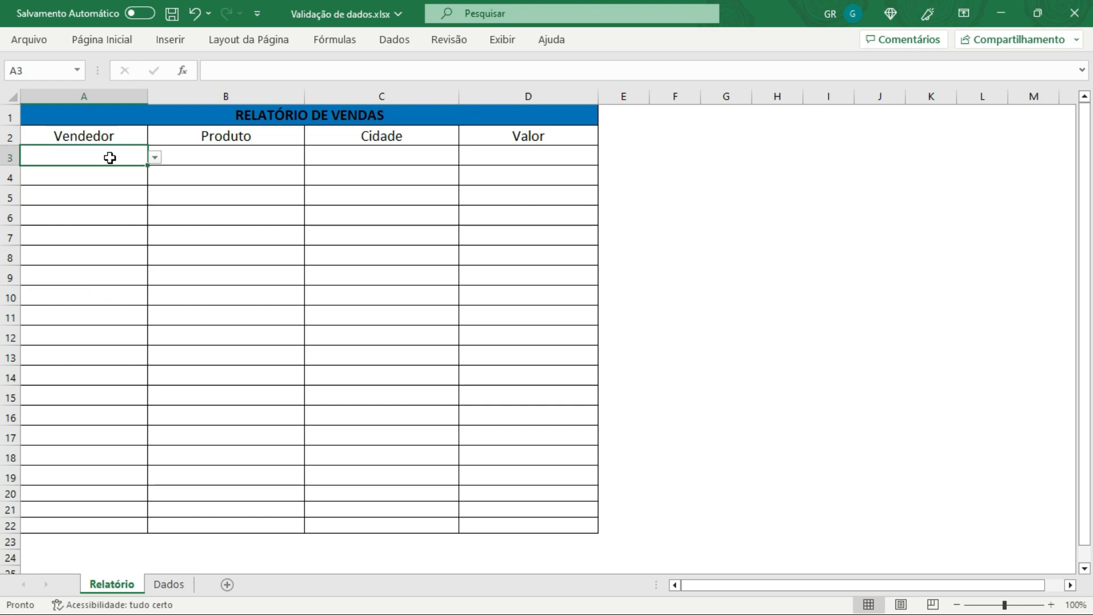
click(154, 158)
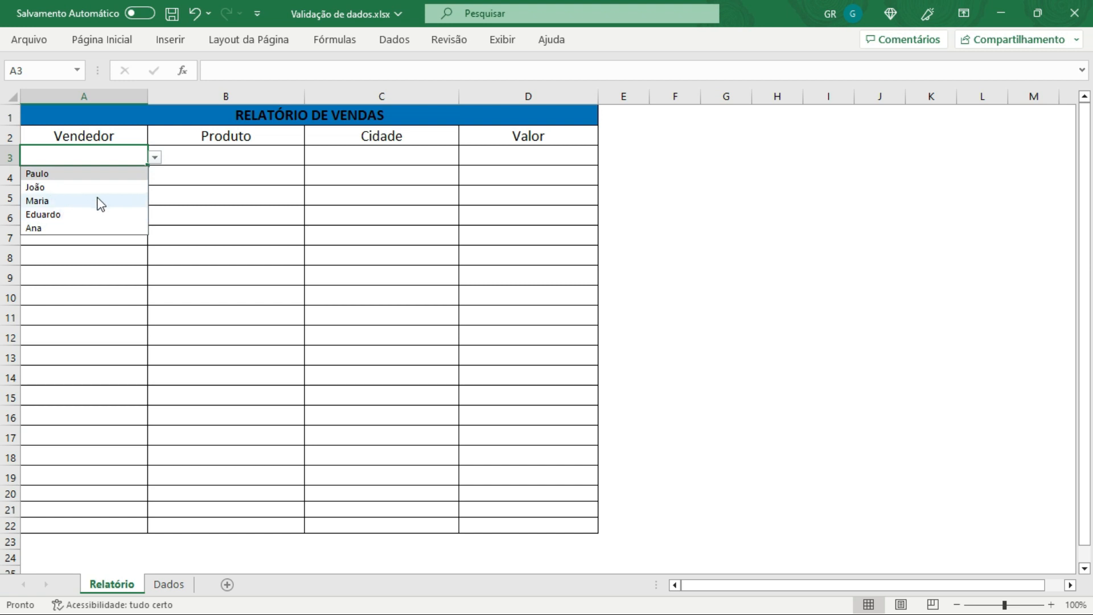
click(50, 175)
click(111, 252)
click(114, 149)
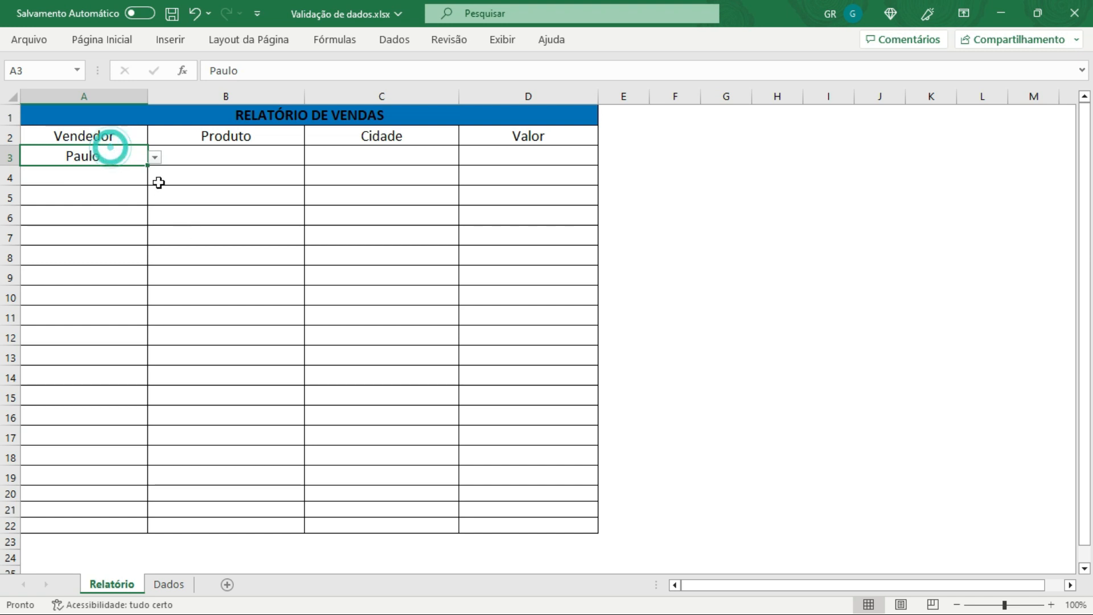
click(154, 157)
click(57, 201)
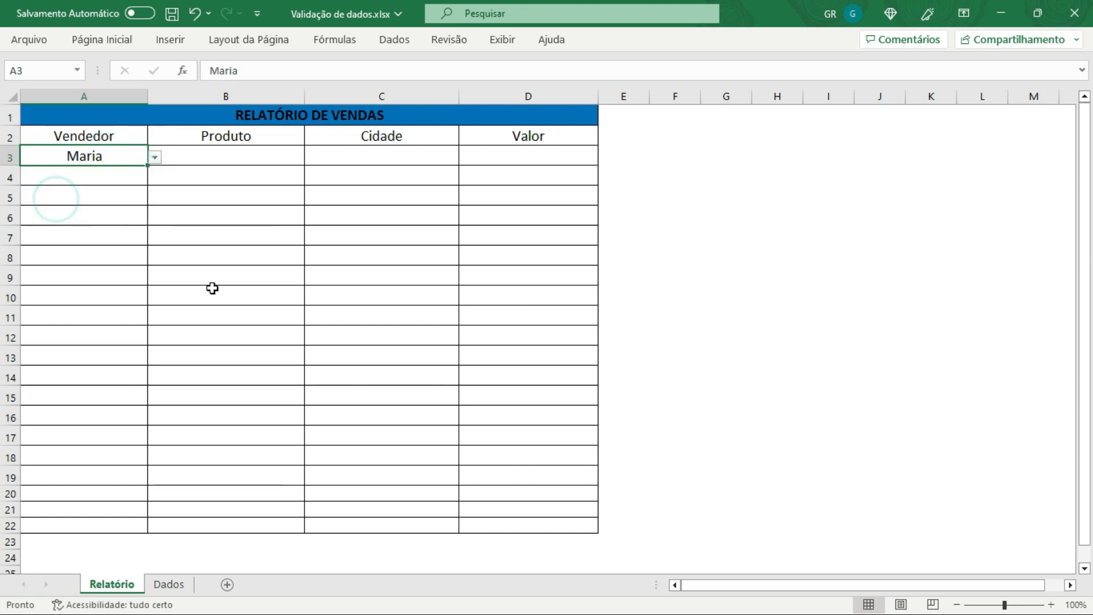
click(154, 157)
click(51, 228)
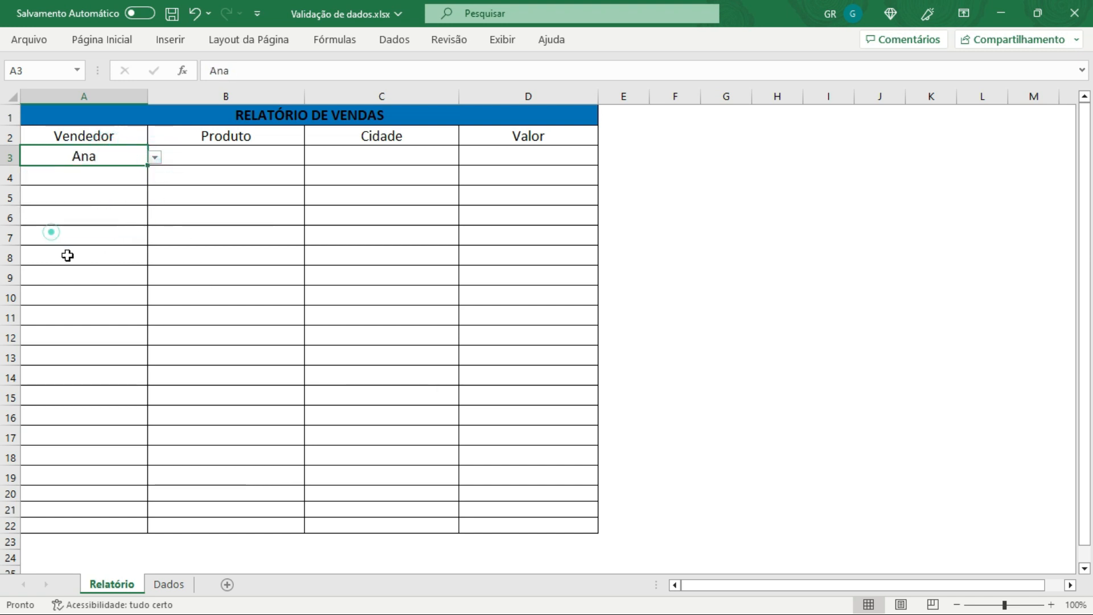
click(92, 256)
click(107, 156)
click(154, 157)
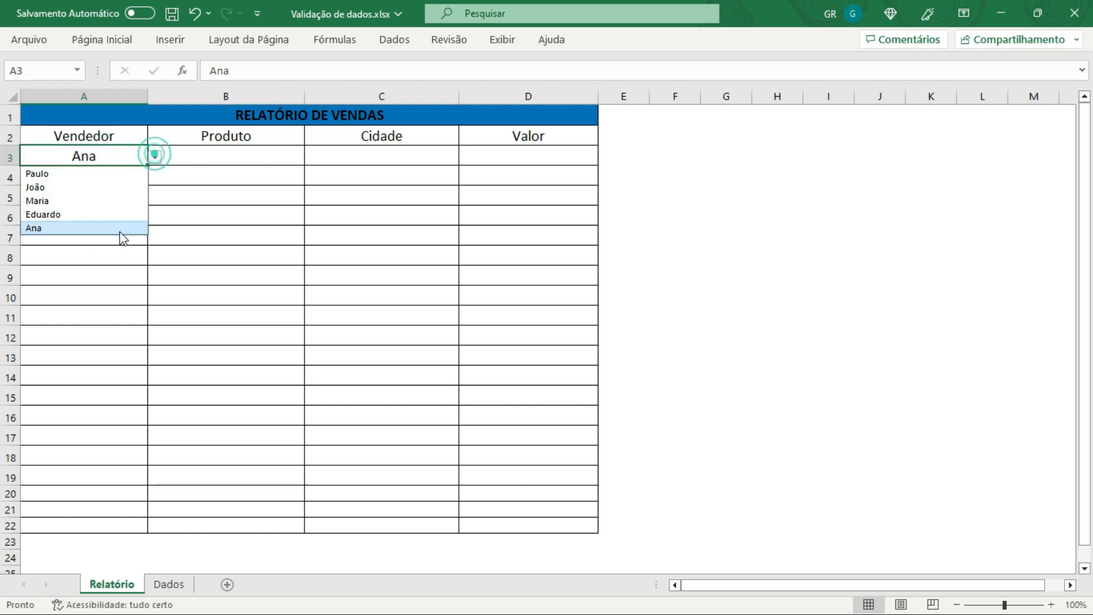
click(120, 229)
click(120, 255)
click(104, 161)
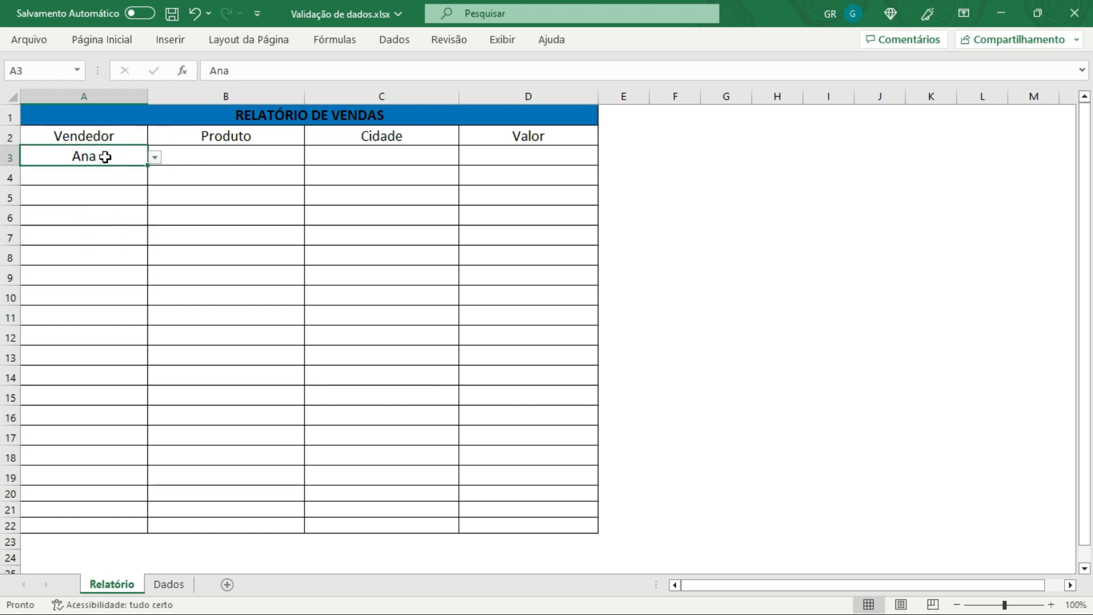
Step: Try to enter Renato in cell A3 and cancel the rejected entry
text(Rea)
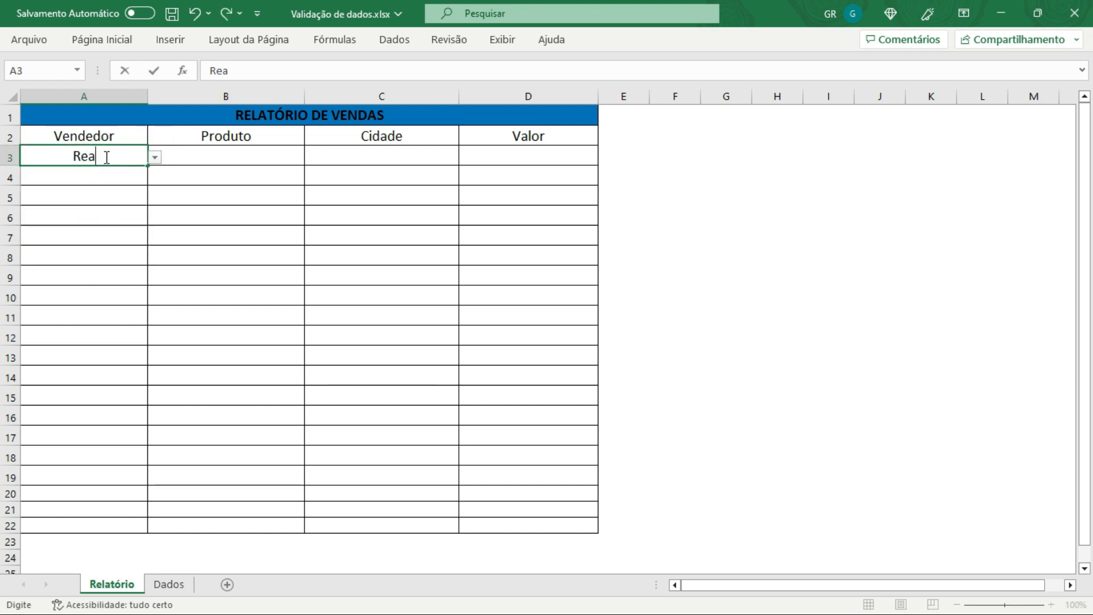
key(BackSpace)
text(nato)
key(Return)
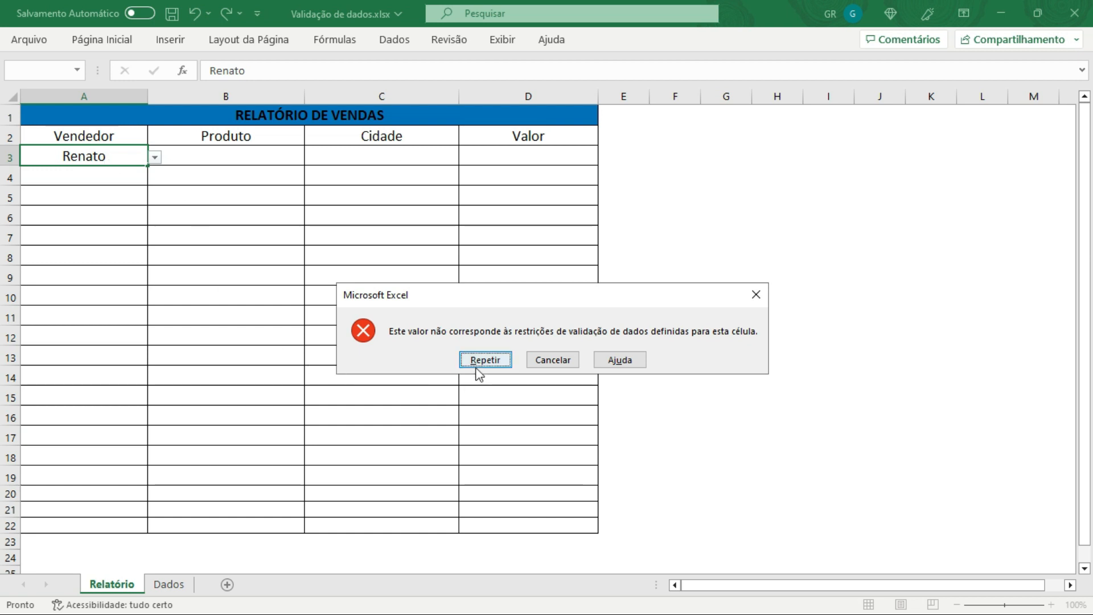
click(503, 362)
key(Return)
click(236, 286)
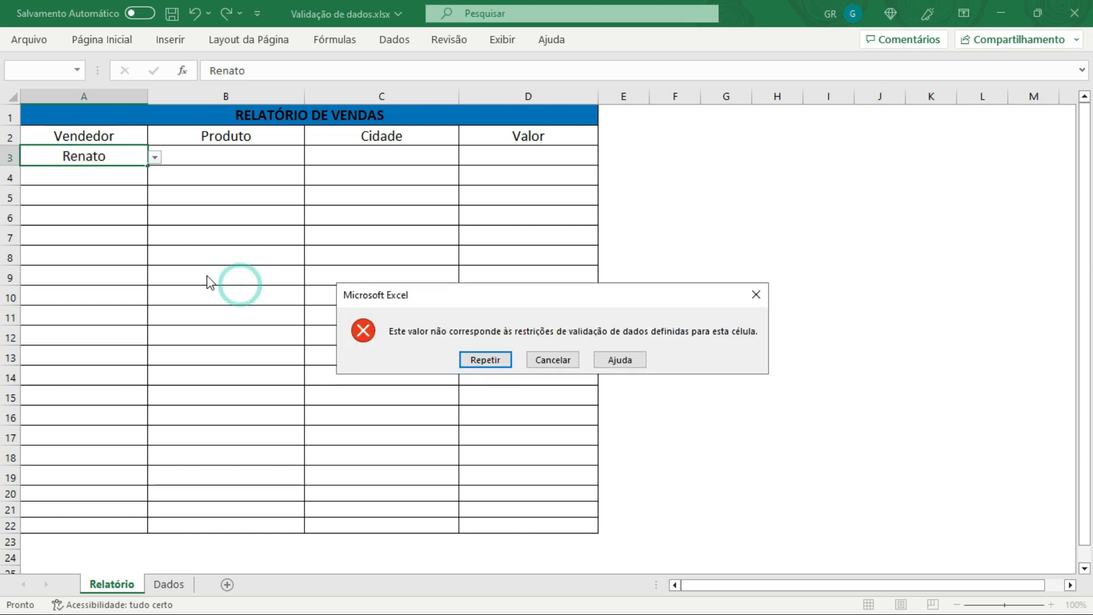
click(556, 356)
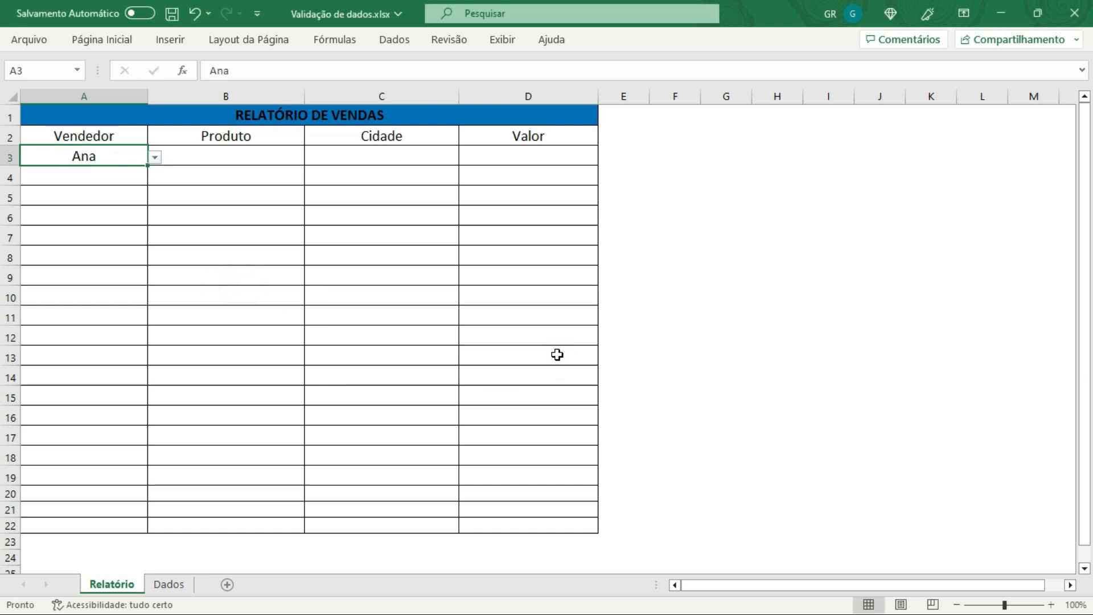
Step: Clear the value in cell A3 of the report
click(312, 270)
click(108, 158)
key(Delete)
click(114, 161)
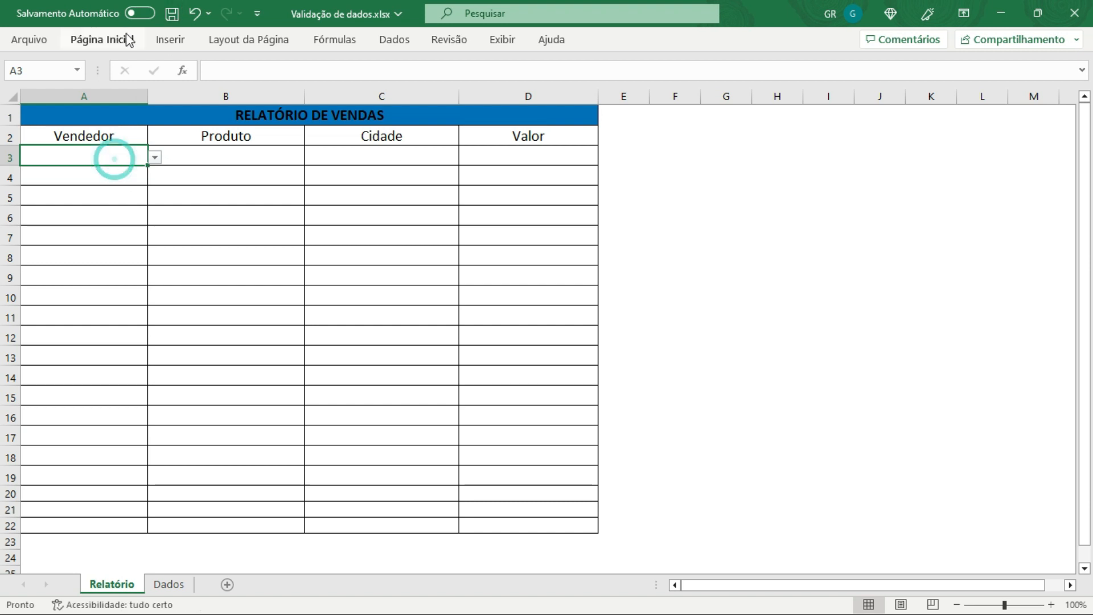
Step: Extend the A3 validation list source to =Dados!$A$3:$A$20 and apply it
click(399, 41)
click(835, 100)
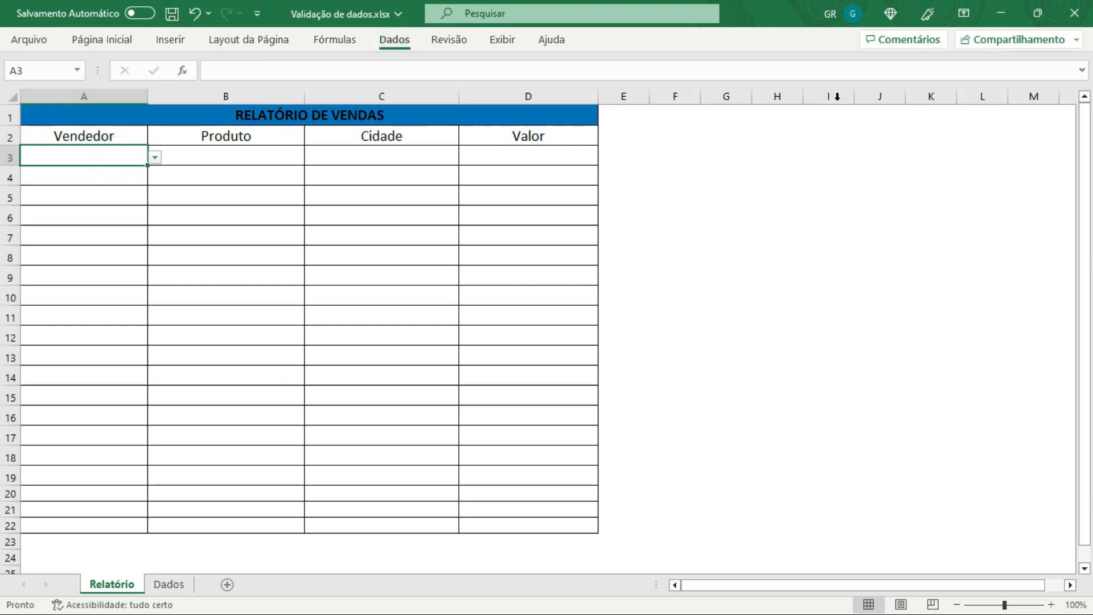
click(773, 303)
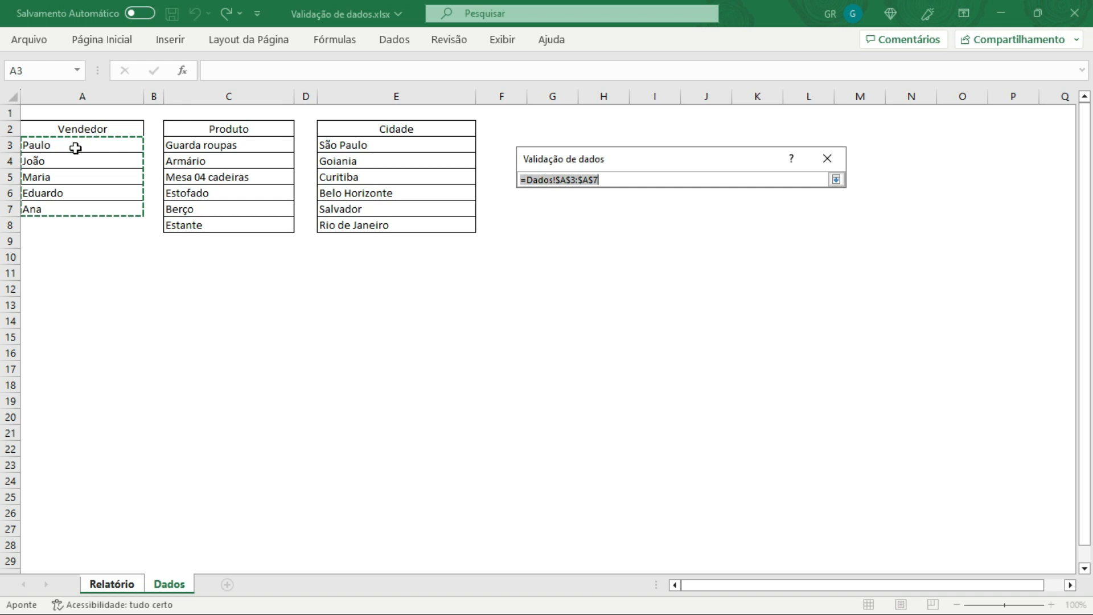
drag(79, 147, 87, 413)
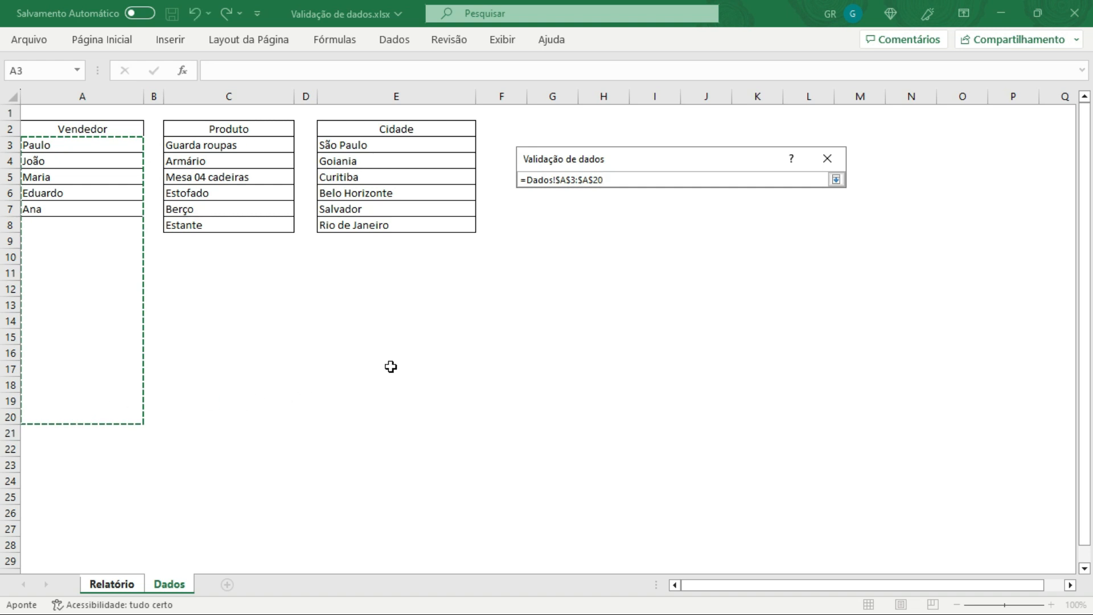
click(836, 181)
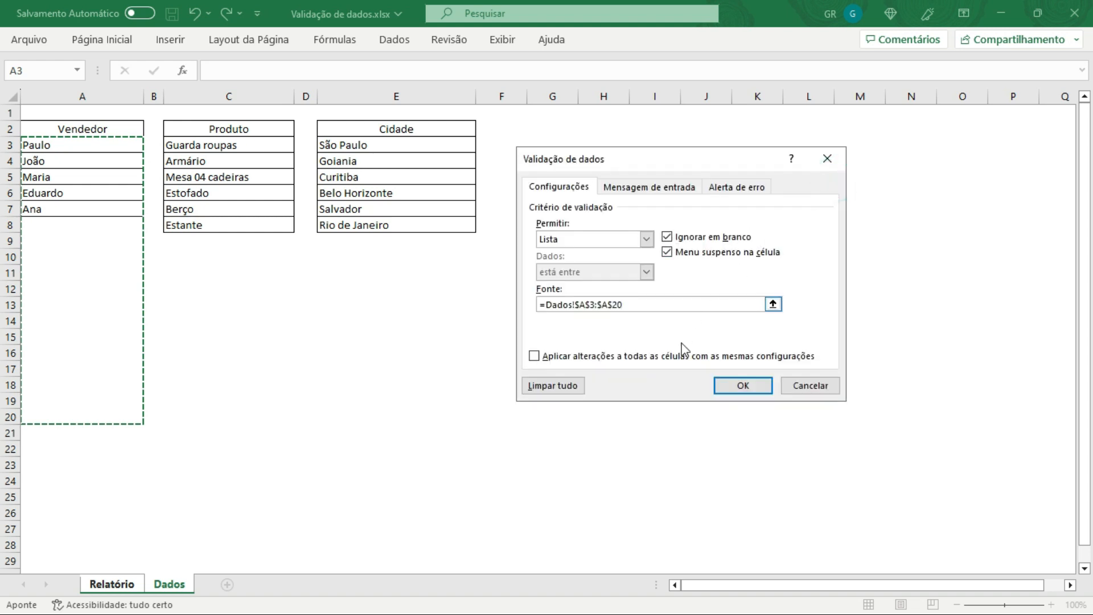
click(743, 386)
Step: Pick Eduardo from the extended Vendedor dropdown in cell A3
click(107, 158)
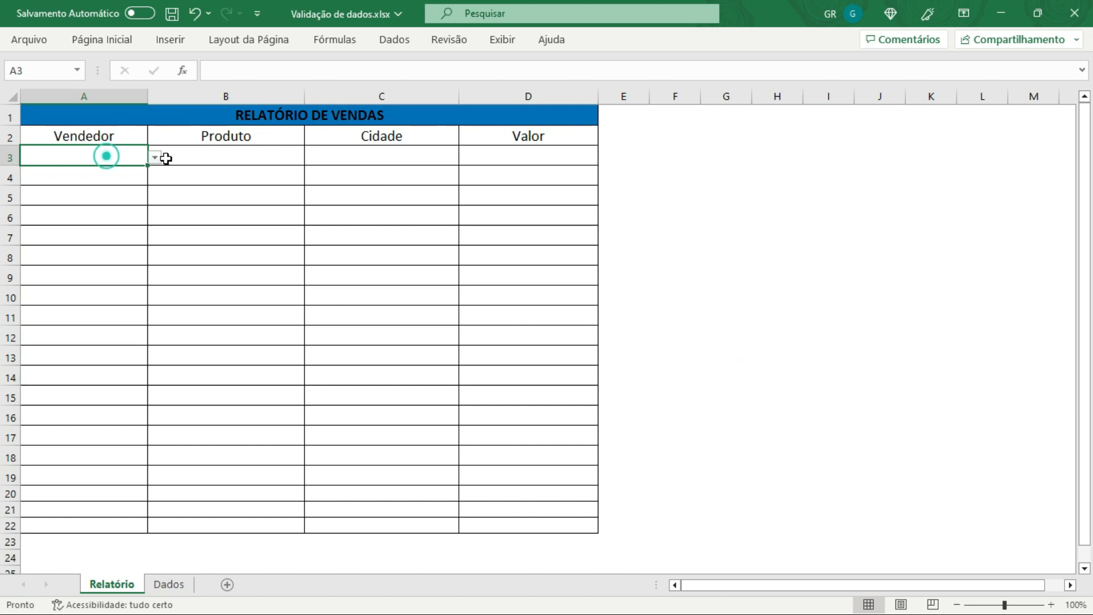
click(154, 157)
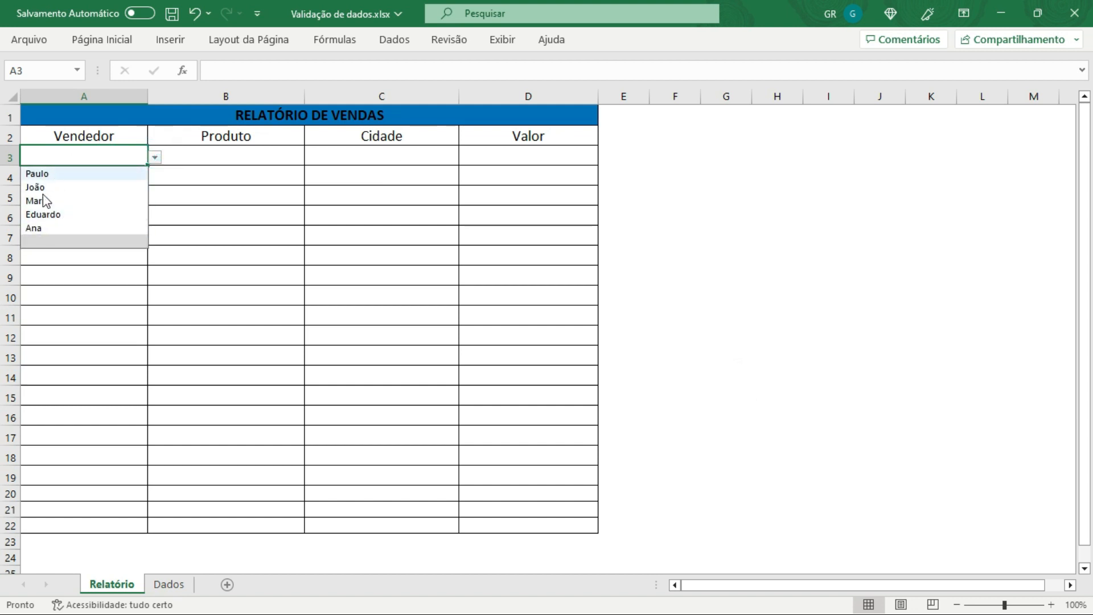
click(57, 244)
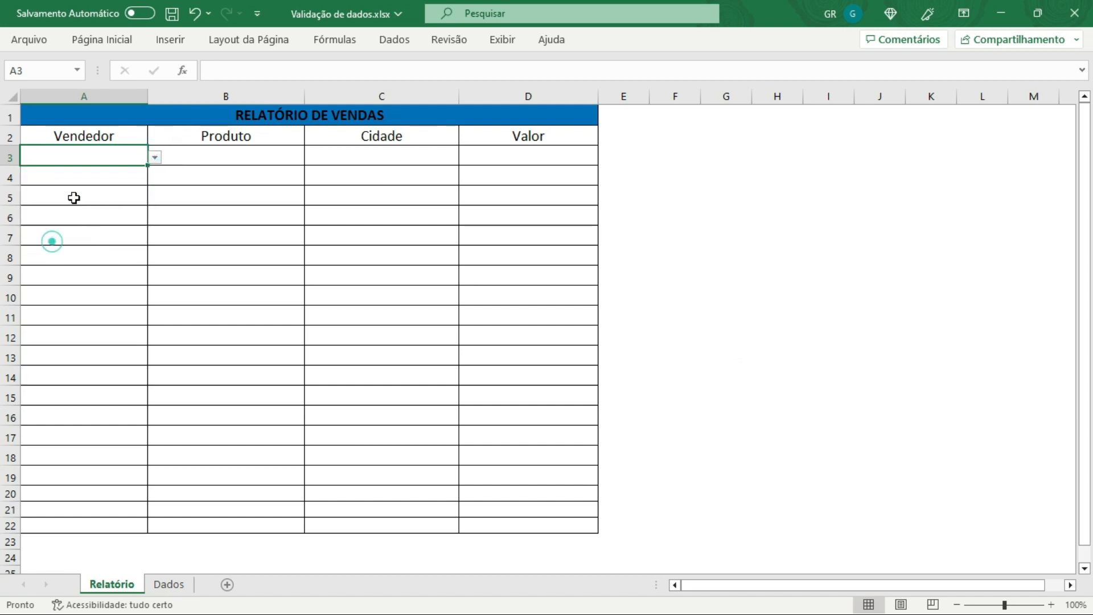
click(159, 157)
click(81, 159)
click(155, 157)
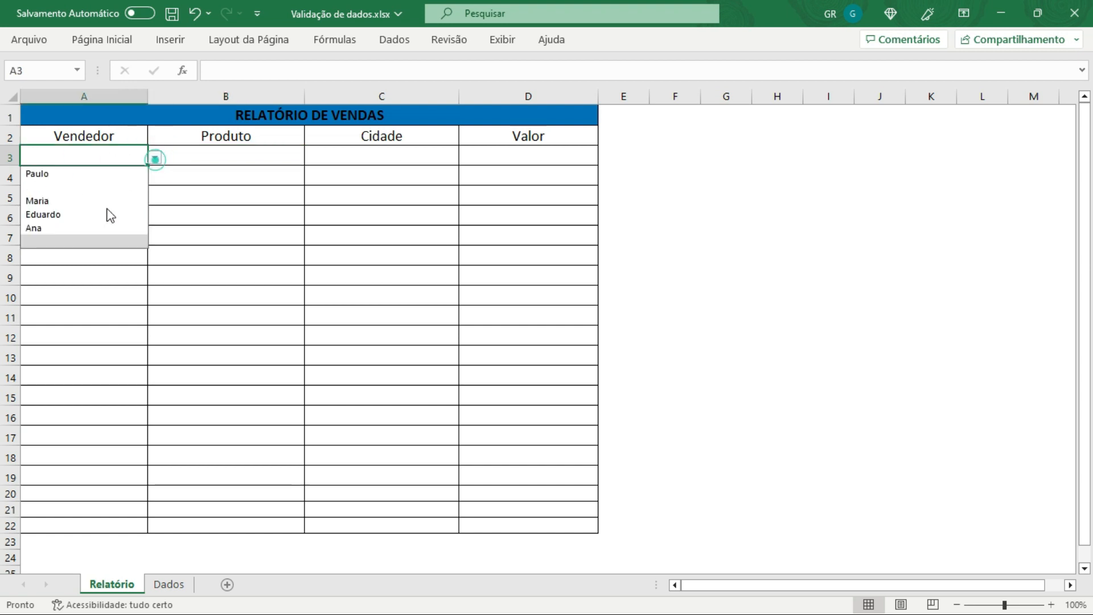
click(54, 213)
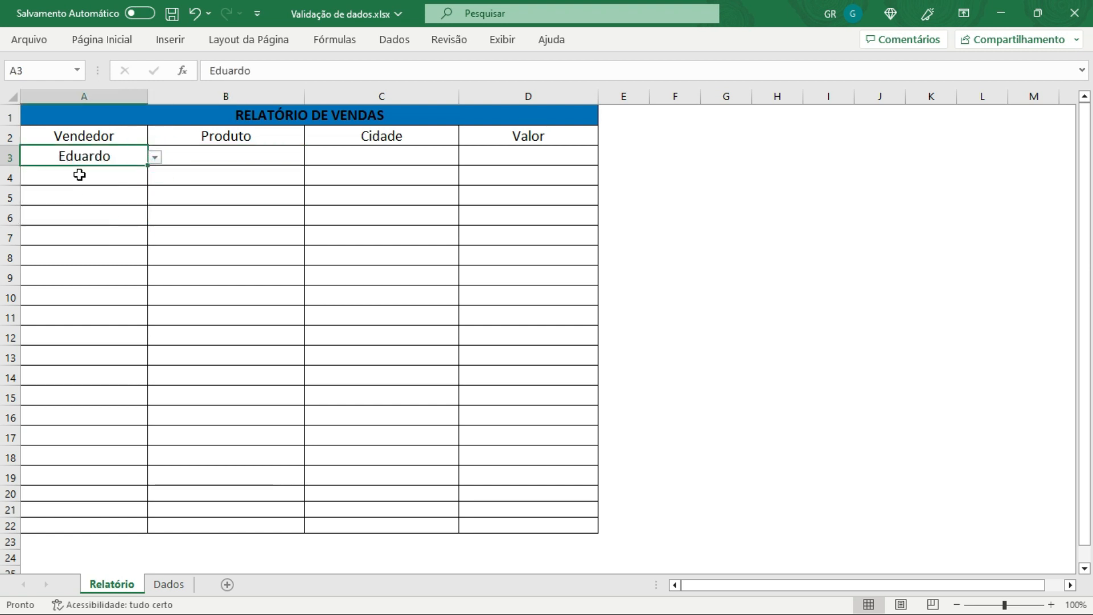
click(81, 197)
click(98, 158)
Step: Open the Data Validation settings of cell A3 to review the list source, then close them
click(102, 41)
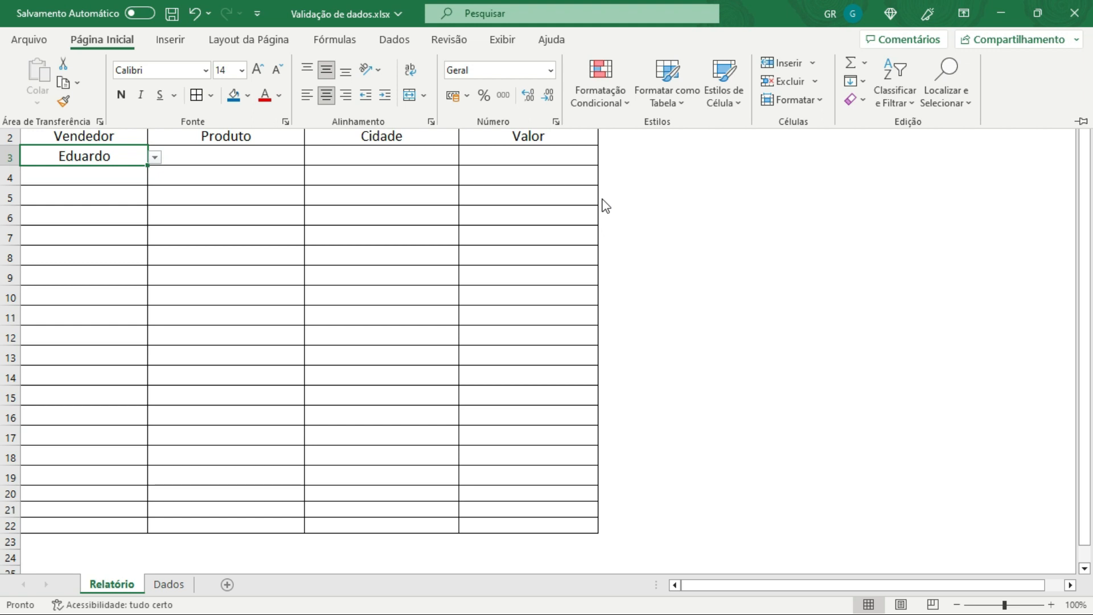
click(393, 39)
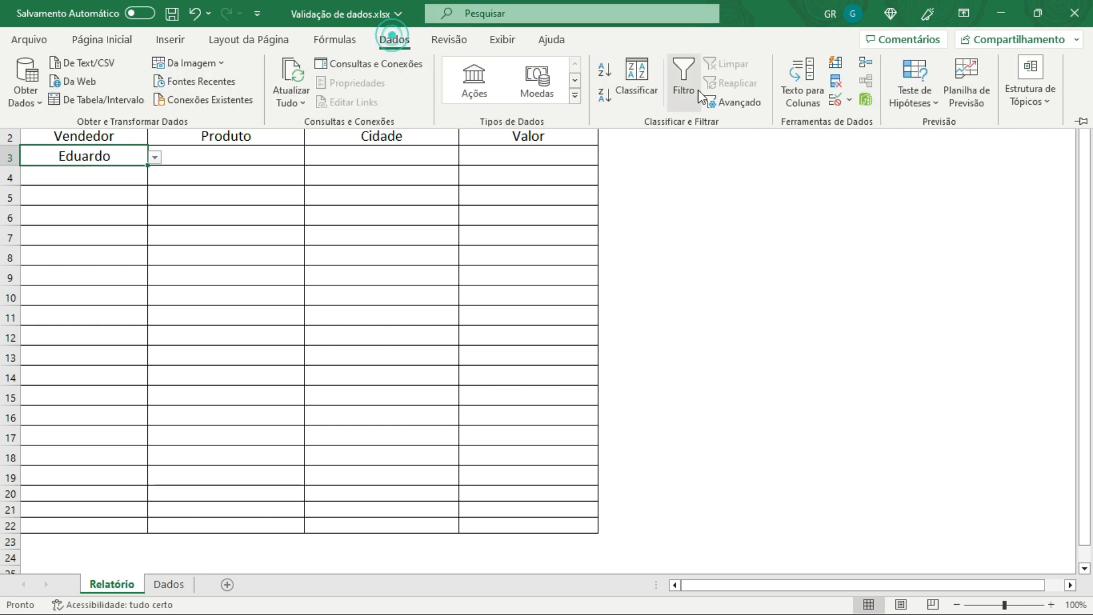
click(836, 103)
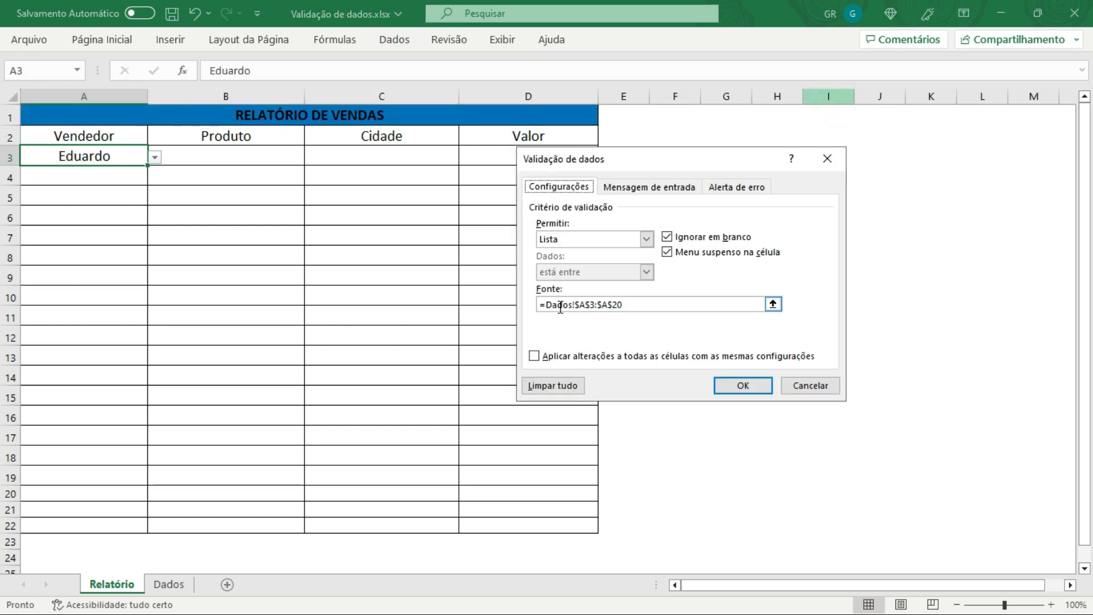
click(811, 386)
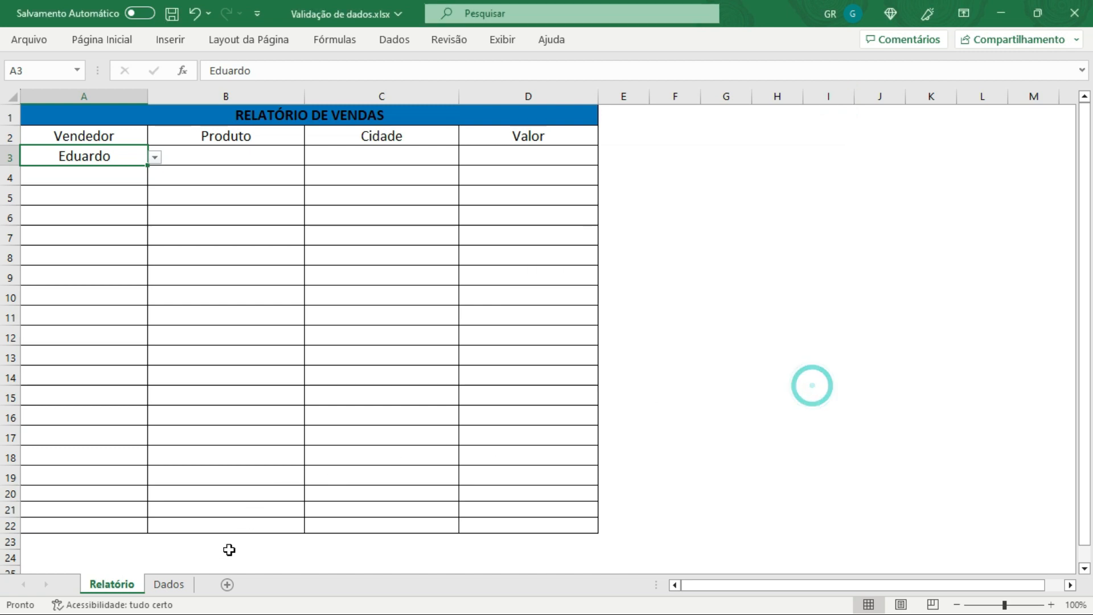
Step: Add Renato to the Vendedor list in cell A8 of the Dados sheet
click(170, 583)
click(70, 233)
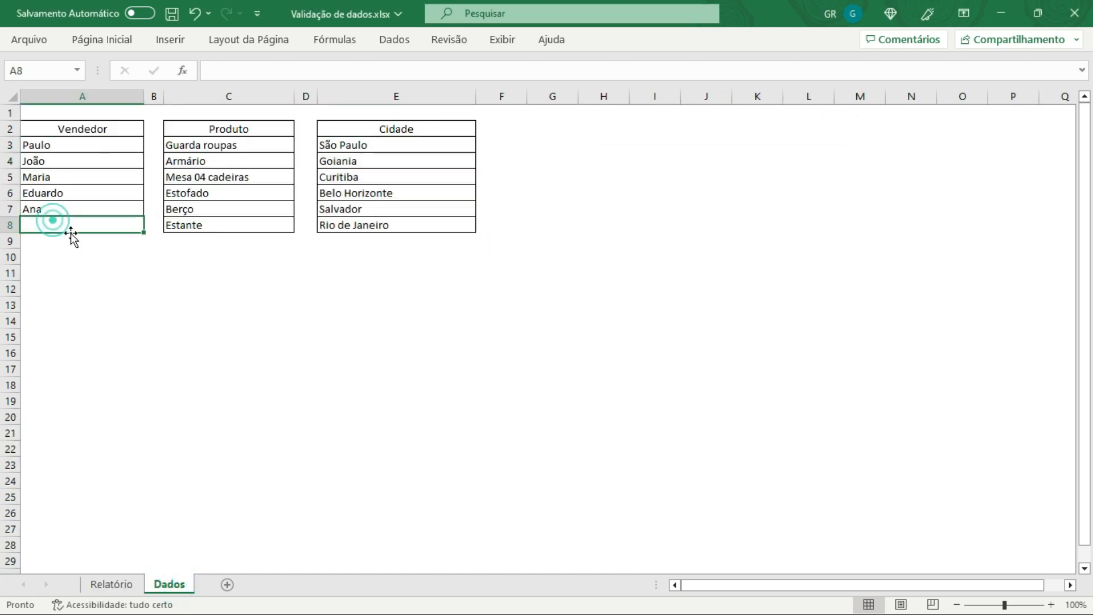
double_click(71, 233)
text(Renato)
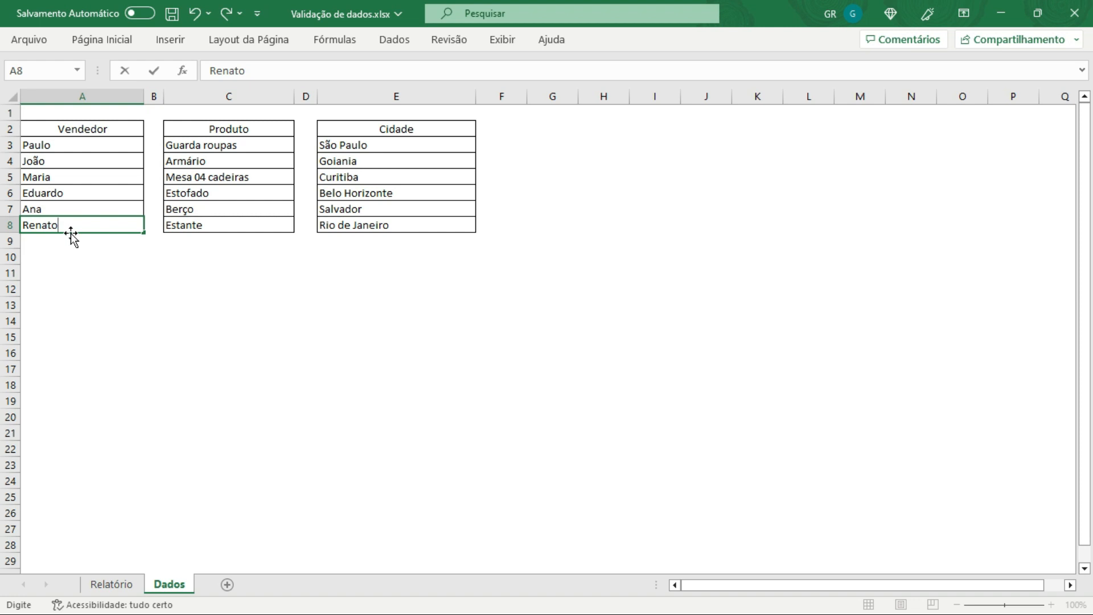
key(Return)
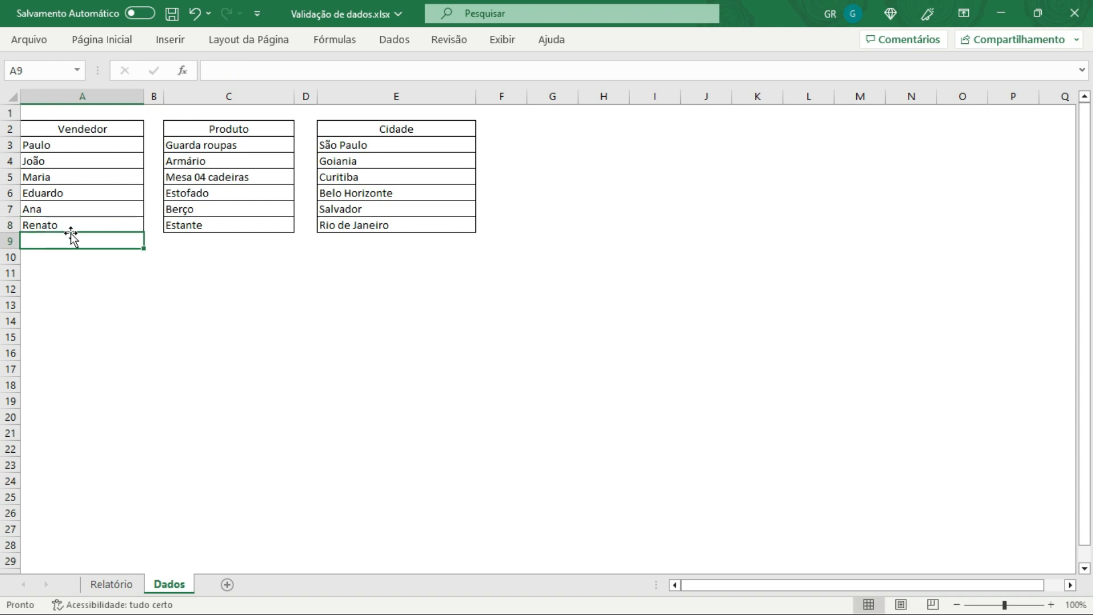
click(21, 288)
click(51, 226)
click(101, 40)
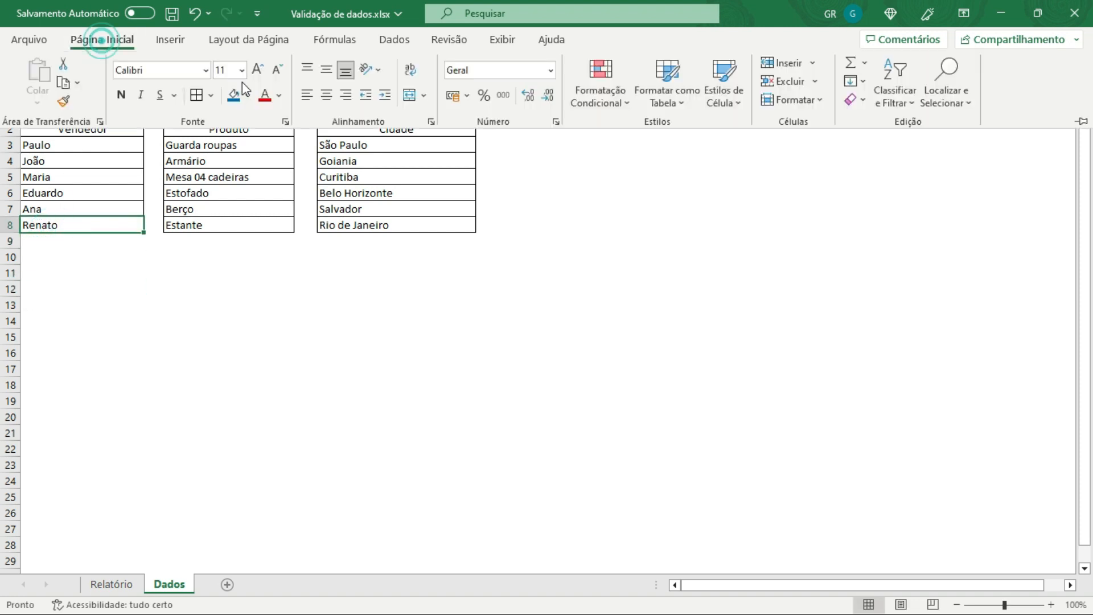
click(177, 294)
click(123, 319)
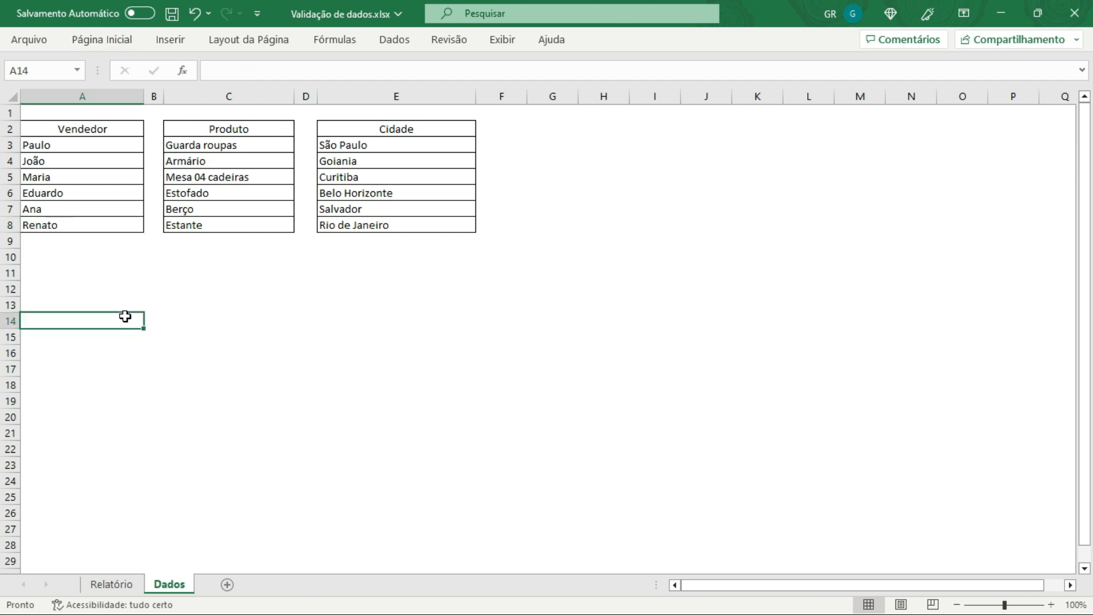
click(80, 225)
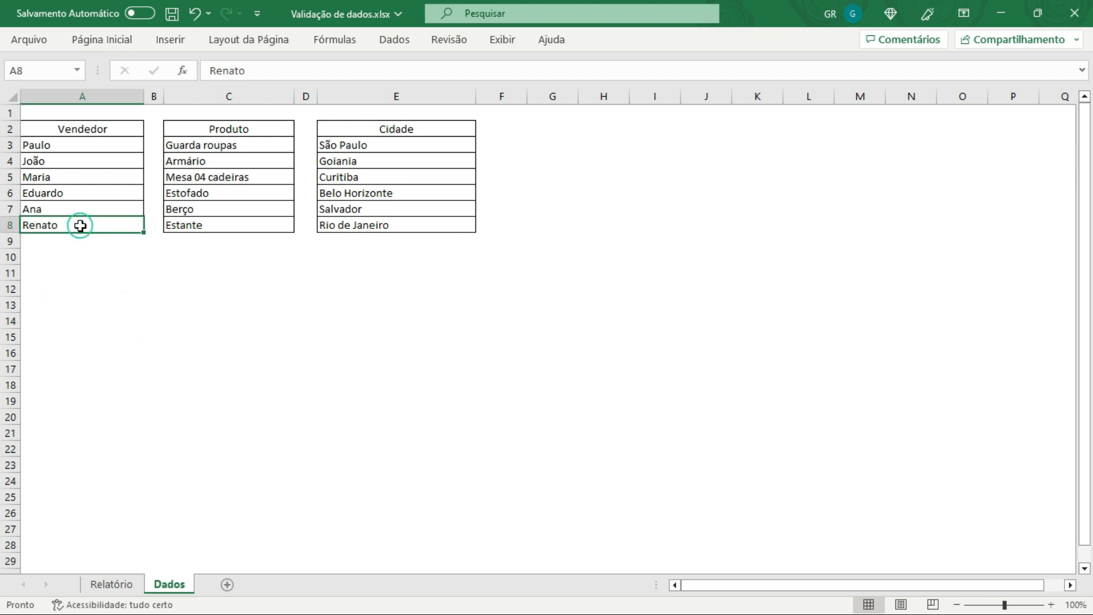
Step: Check the Vendedor dropdown in cell A3 of the report for the newly added name
click(113, 584)
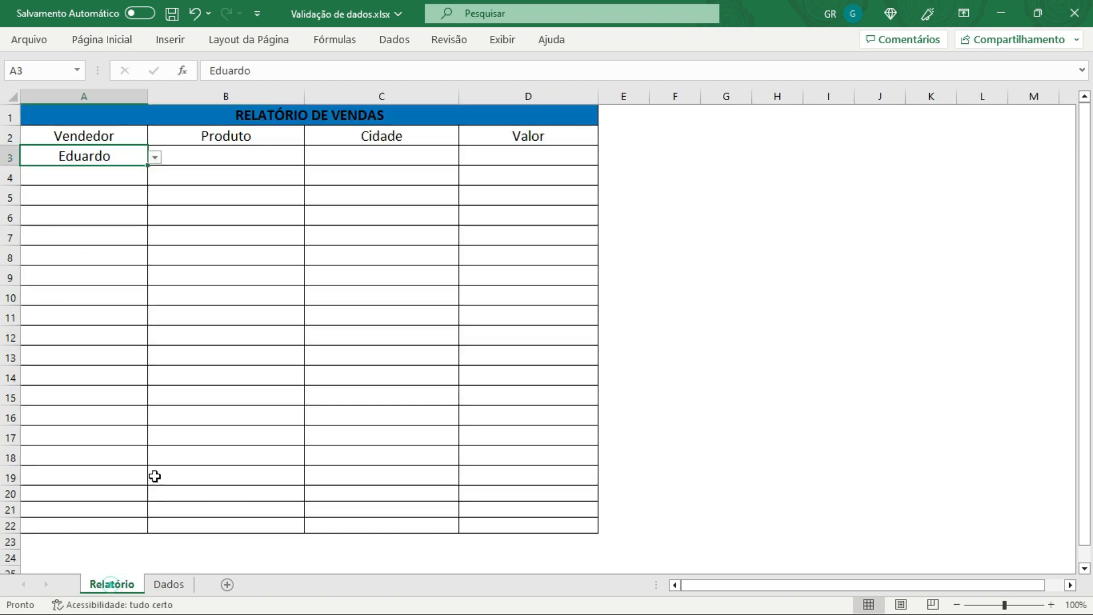
click(155, 157)
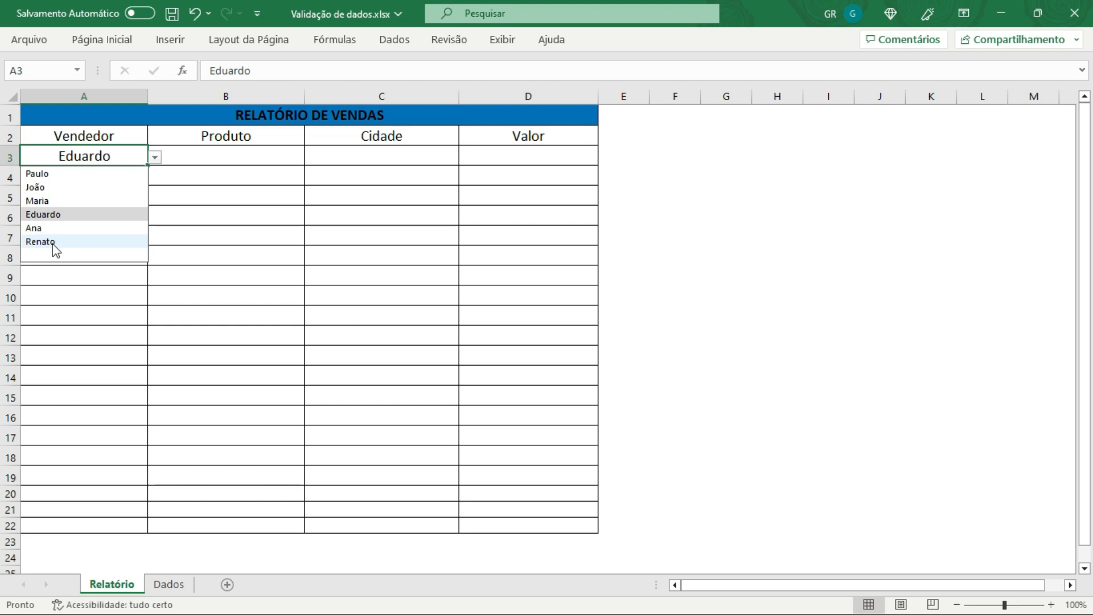
click(114, 310)
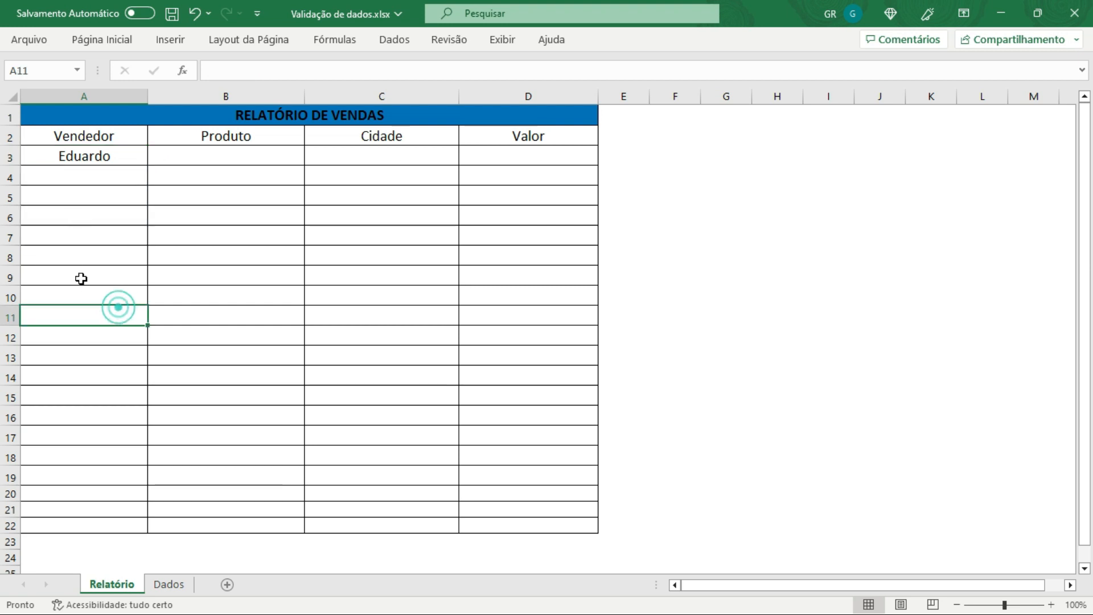
click(169, 584)
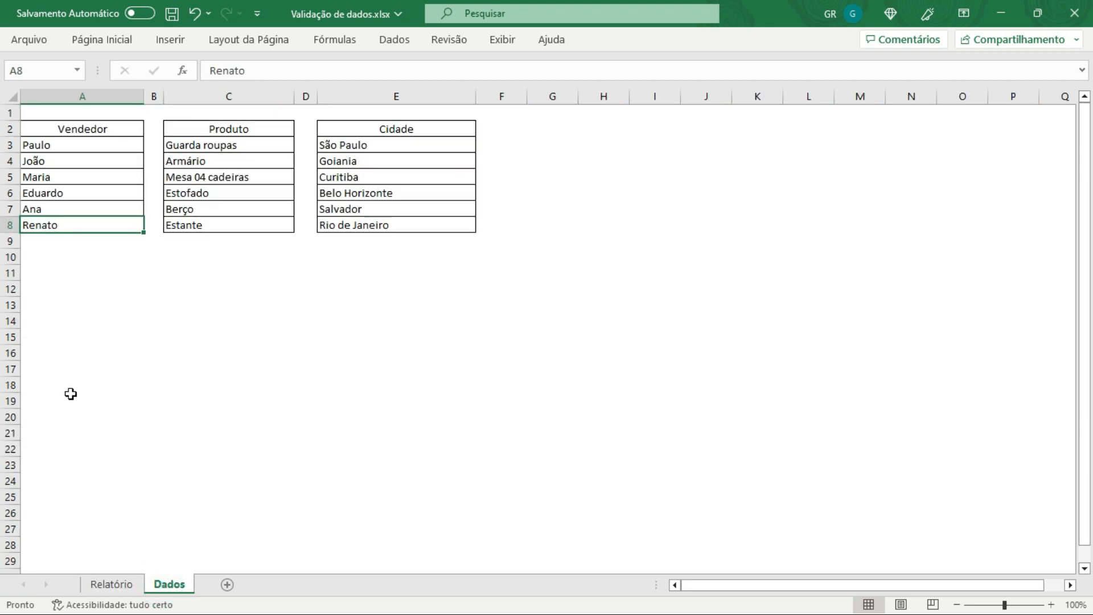
Step: Fill cells A9 to A20 of the Dados sheet's Vendedor column with placeholder letters as test entries
click(71, 399)
drag(49, 247, 53, 275)
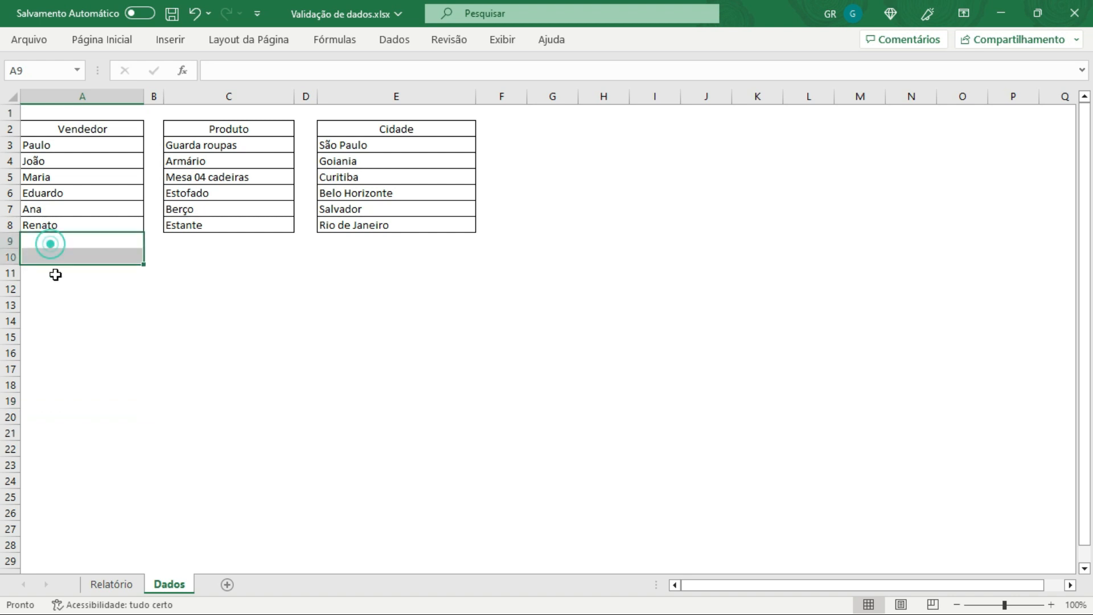
text(s)
click(58, 256)
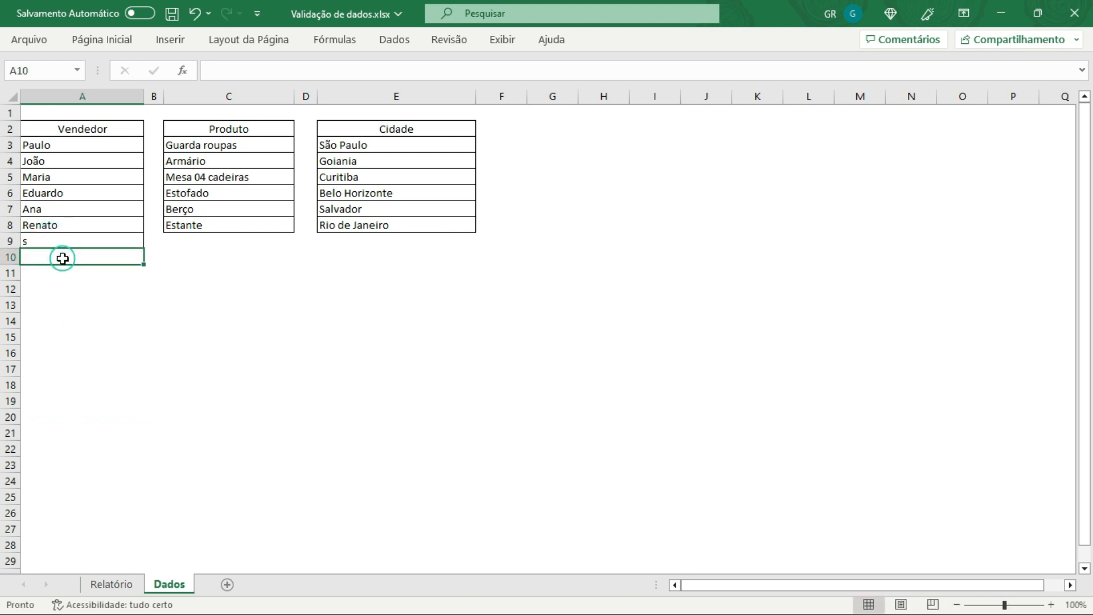
text(x)
click(64, 271)
text(f)
click(66, 305)
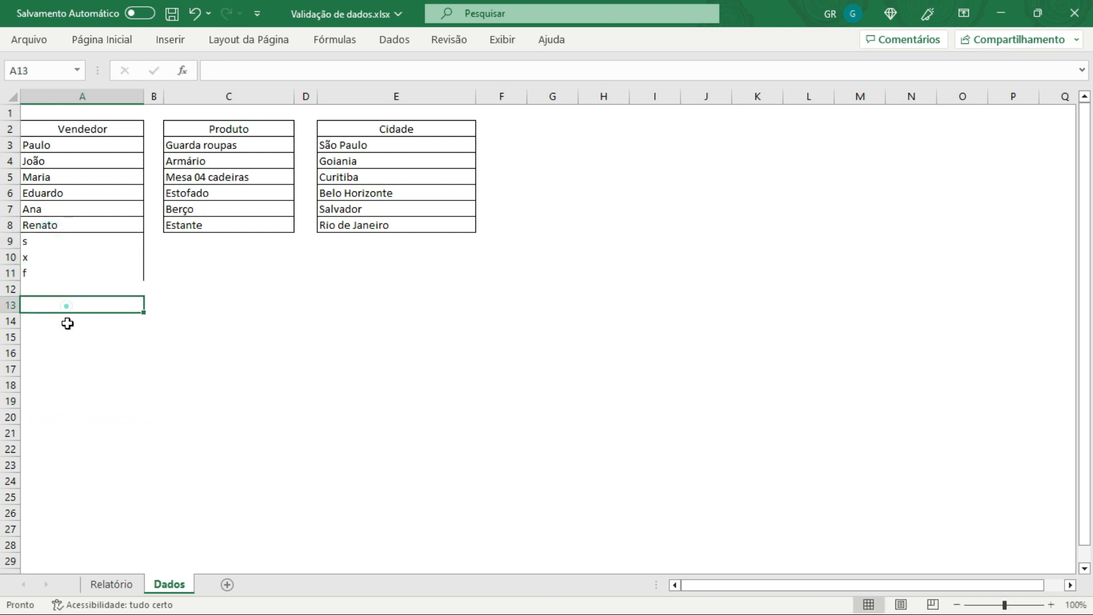
text(c)
click(66, 354)
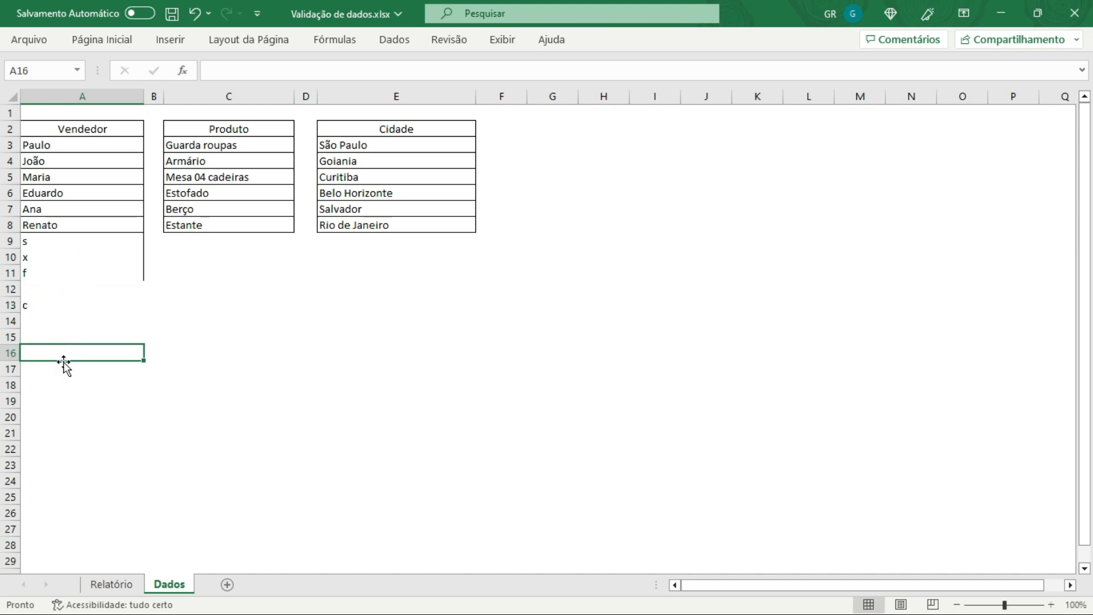
text(b)
click(62, 404)
text(c)
click(59, 426)
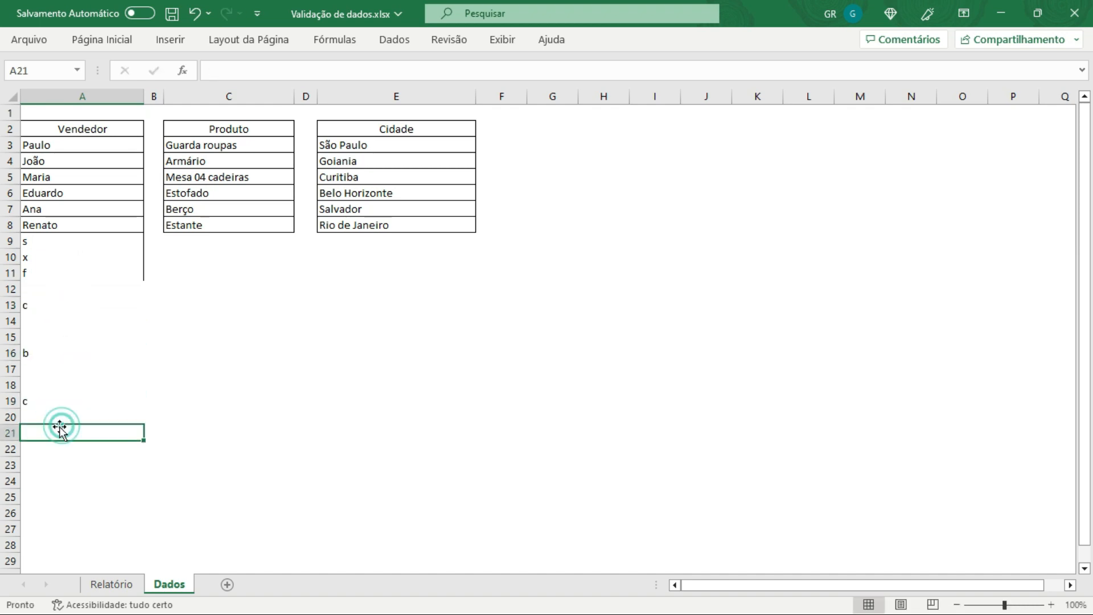
click(57, 418)
text(s)
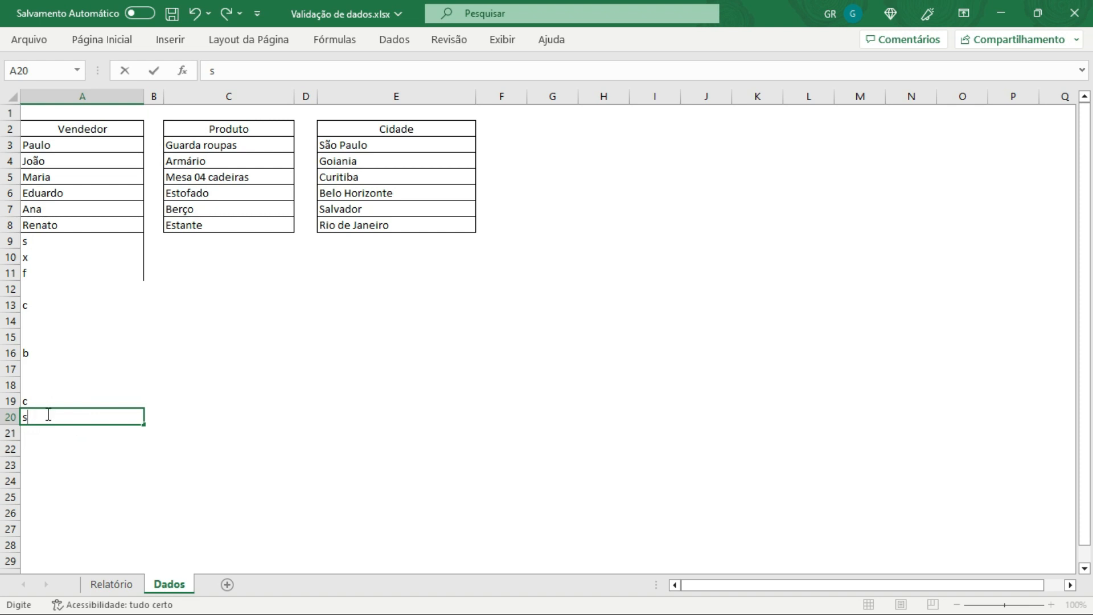
text(2)
click(60, 384)
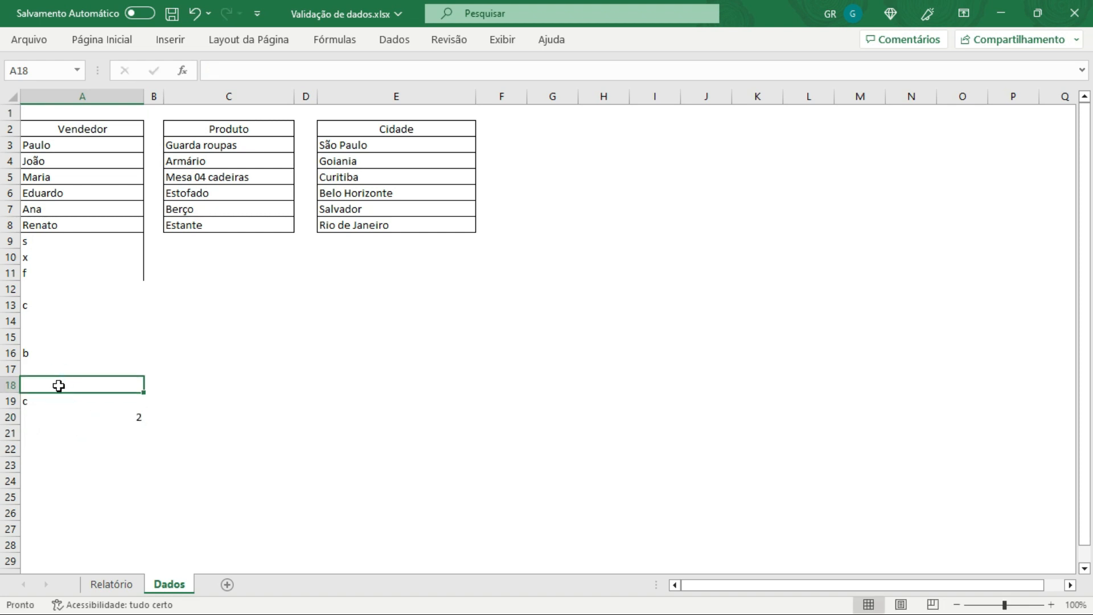
text(t)
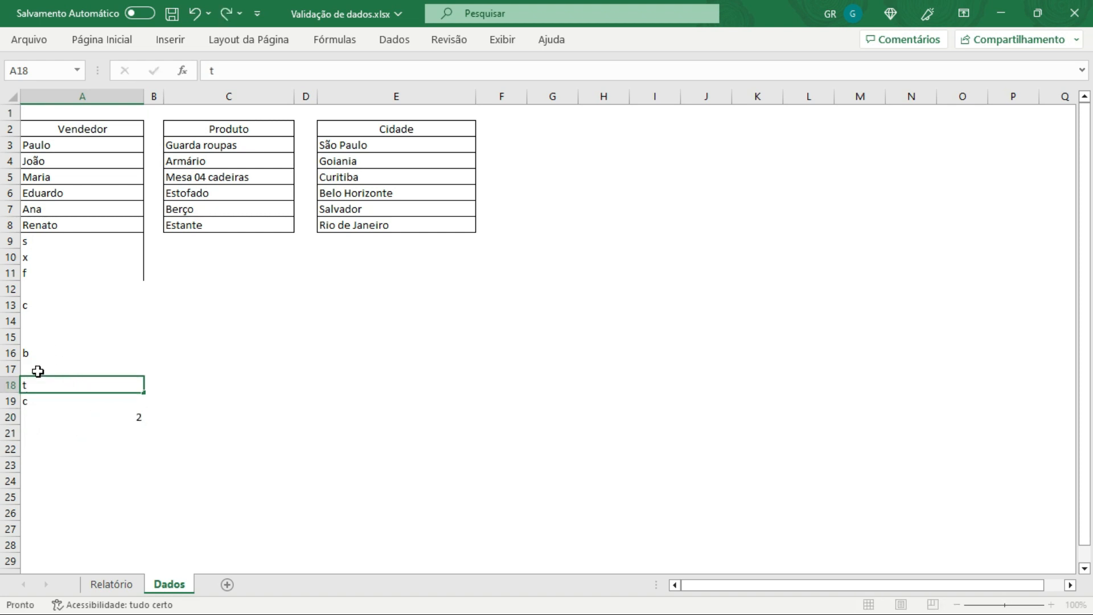
click(43, 368)
text(u)
click(41, 337)
text(i)
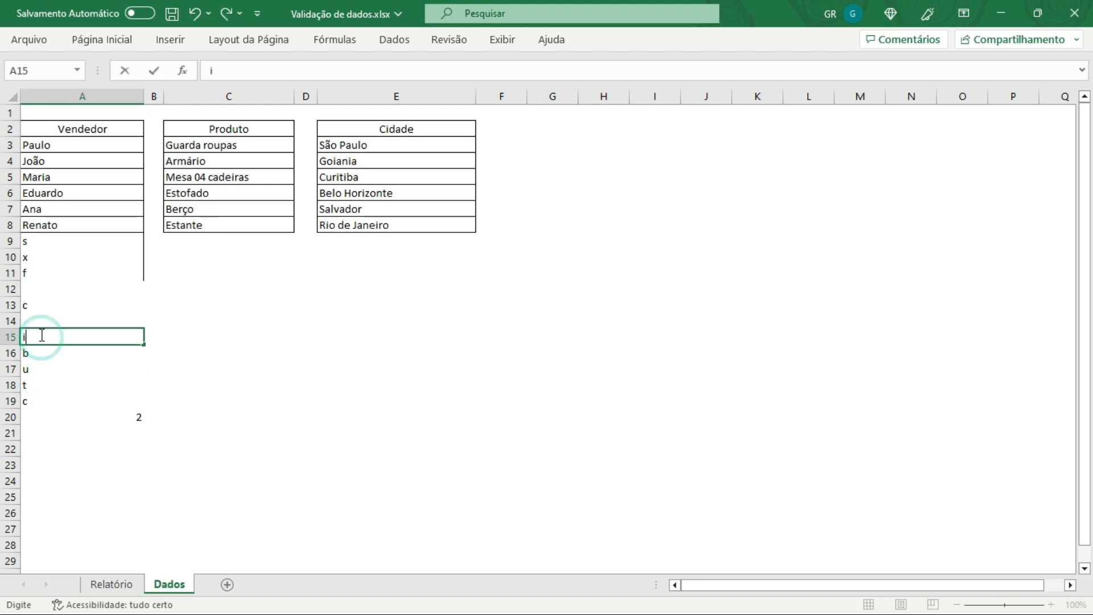
click(38, 318)
text(o)
click(37, 288)
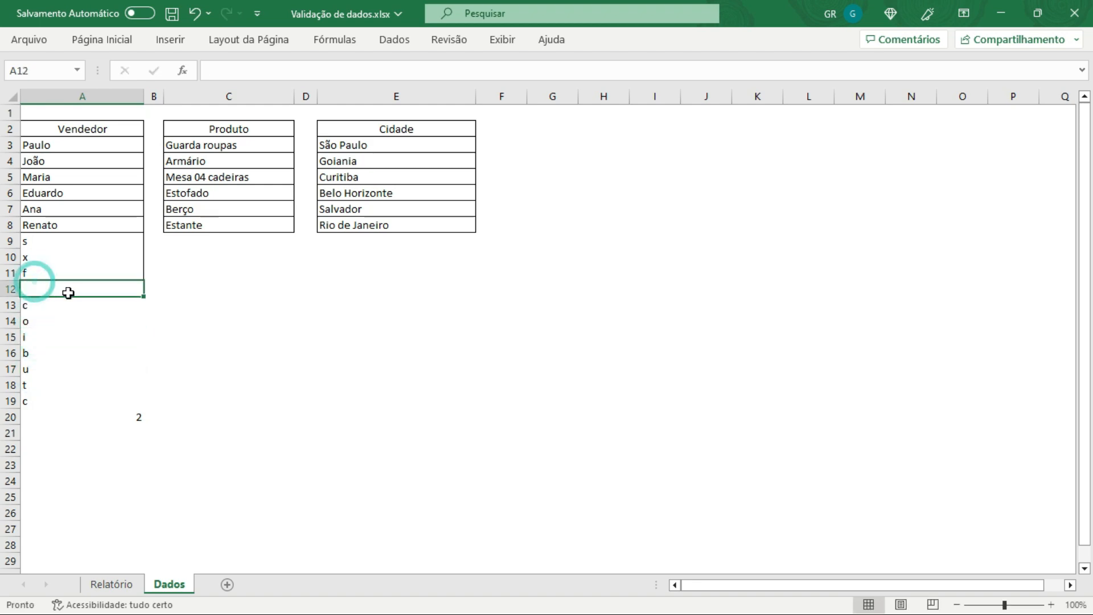
text(k)
click(101, 346)
Step: Open the Vendedor dropdown in cell A3 of the report and scroll through its entries
click(111, 583)
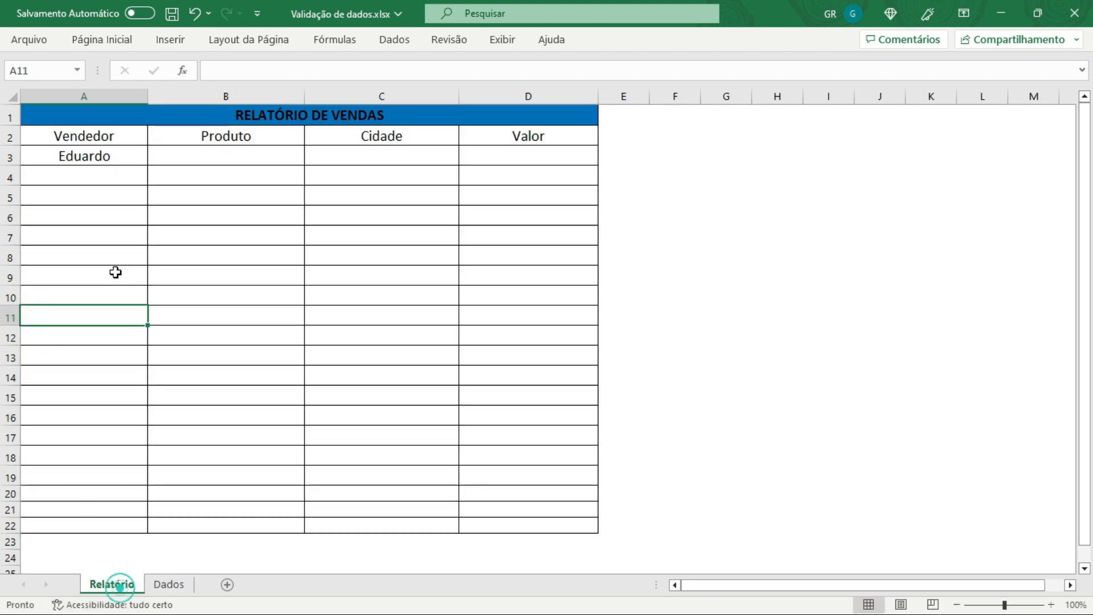
click(107, 157)
click(155, 157)
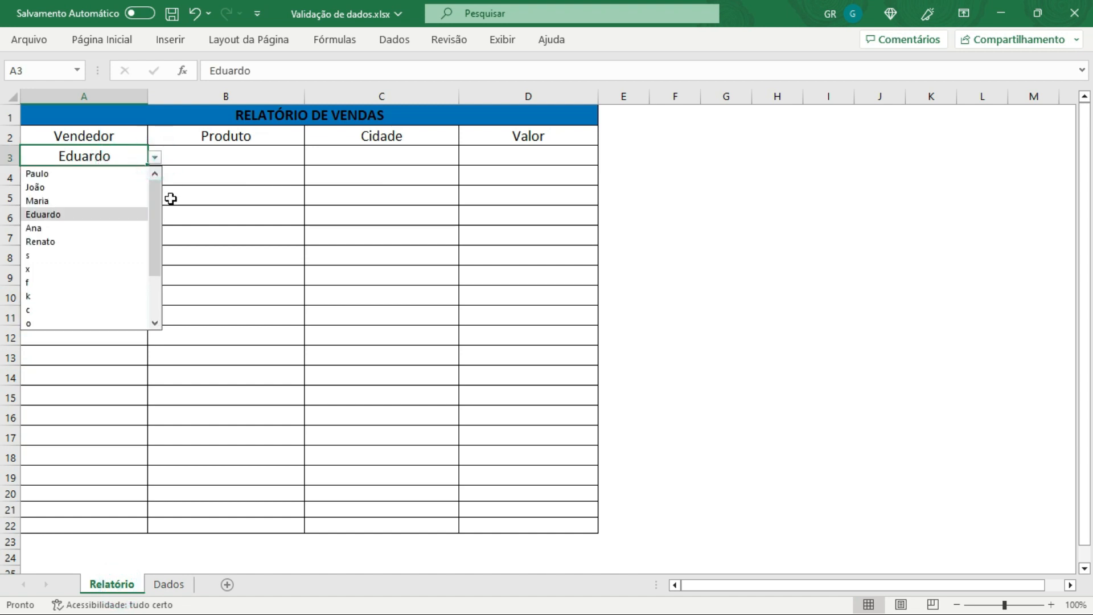
drag(159, 195, 153, 312)
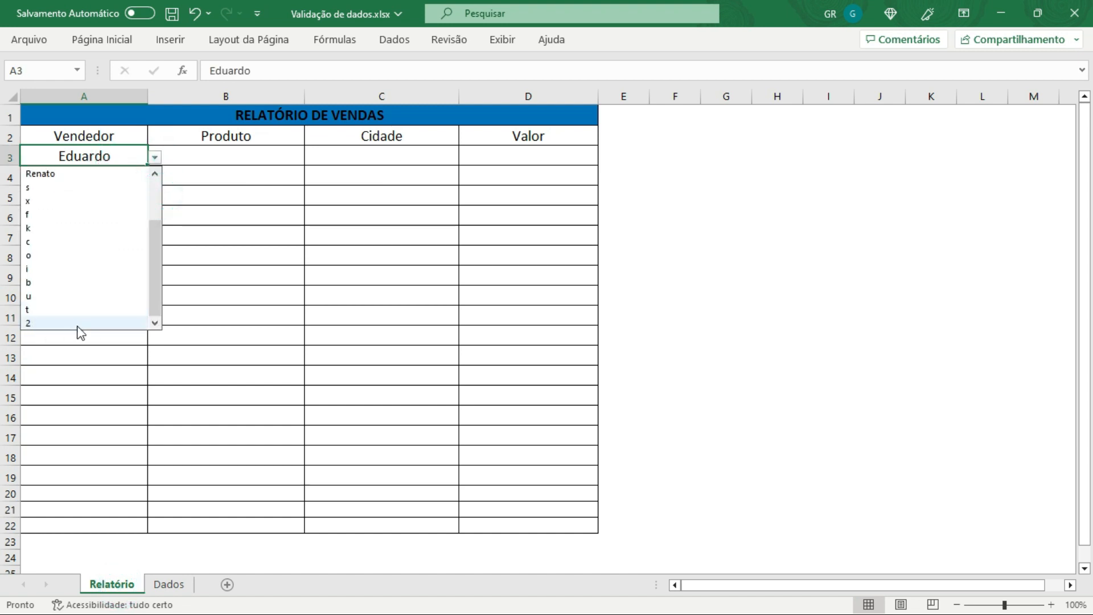
Step: Clear the placeholder entries from cells A9 to A20 of the Dados sheet
click(169, 584)
click(41, 426)
click(74, 420)
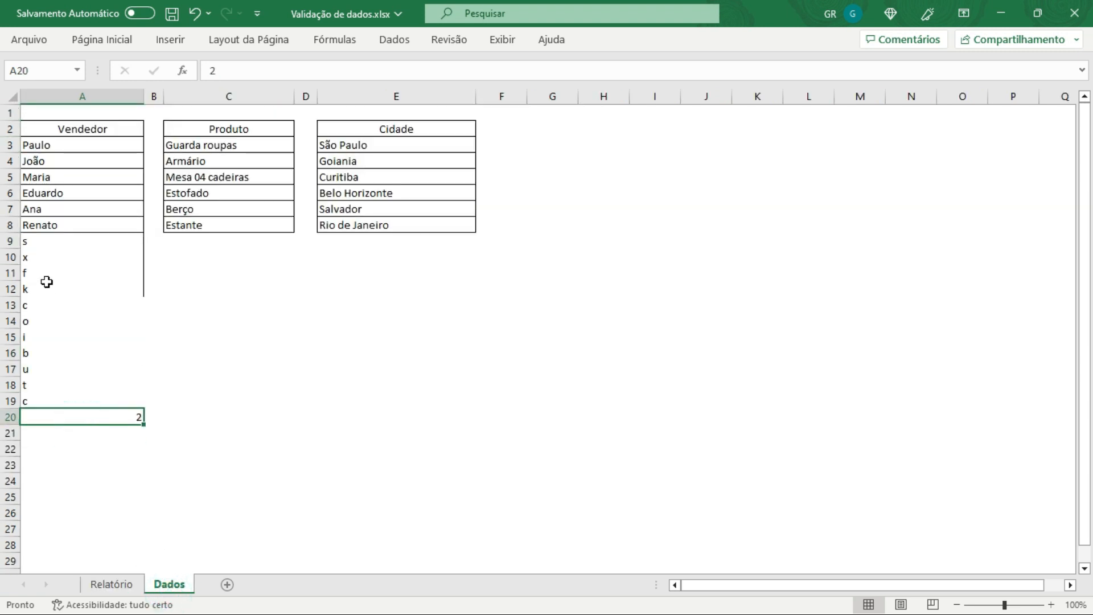
drag(46, 244, 63, 417)
key(Delete)
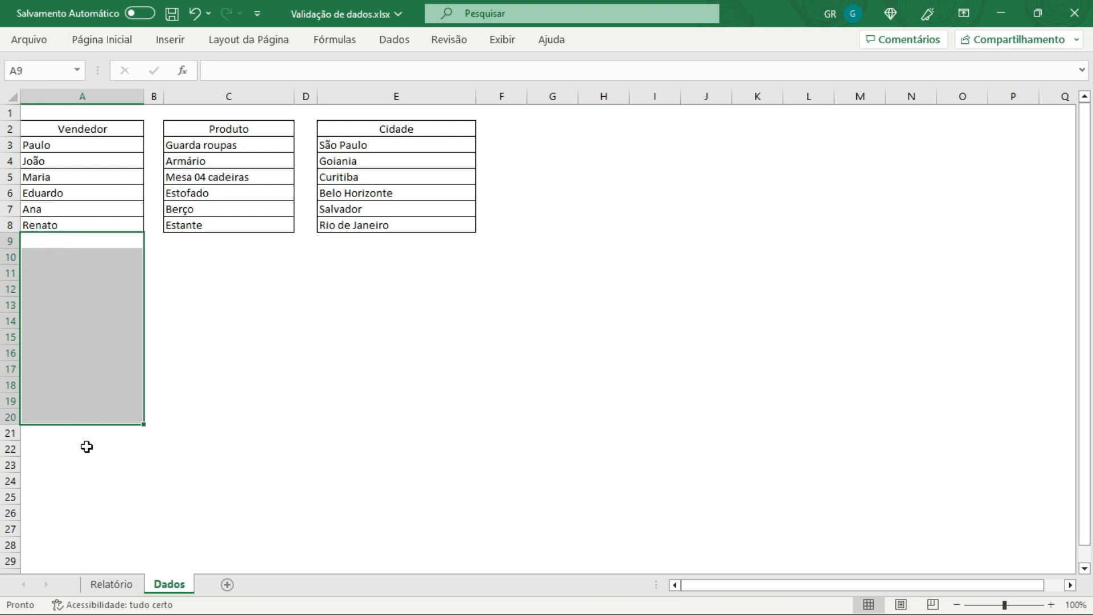
Step: Pick Renato from the Vendedor dropdown in cell A3 of the report
click(210, 515)
click(112, 584)
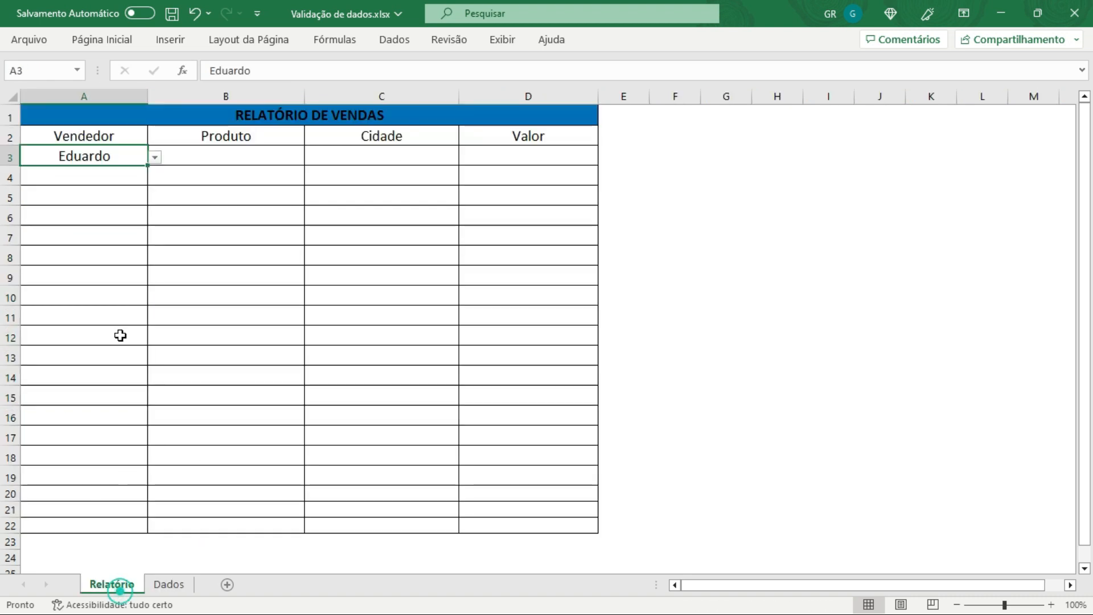
click(155, 157)
click(35, 242)
click(168, 248)
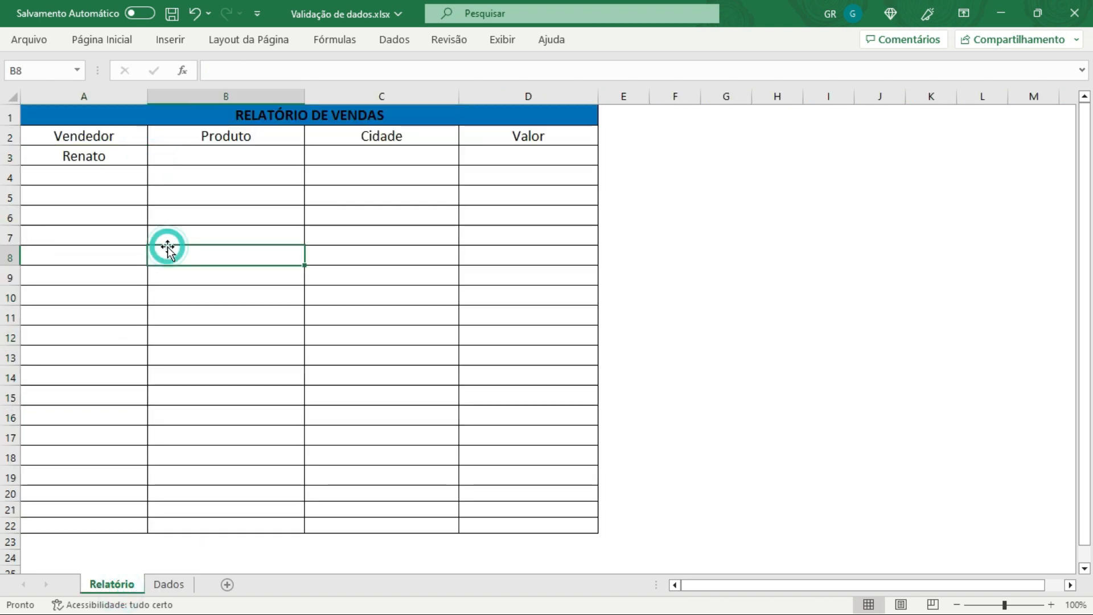
Step: Check which Vendedor cells below A3 in the report offer a dropdown
click(118, 158)
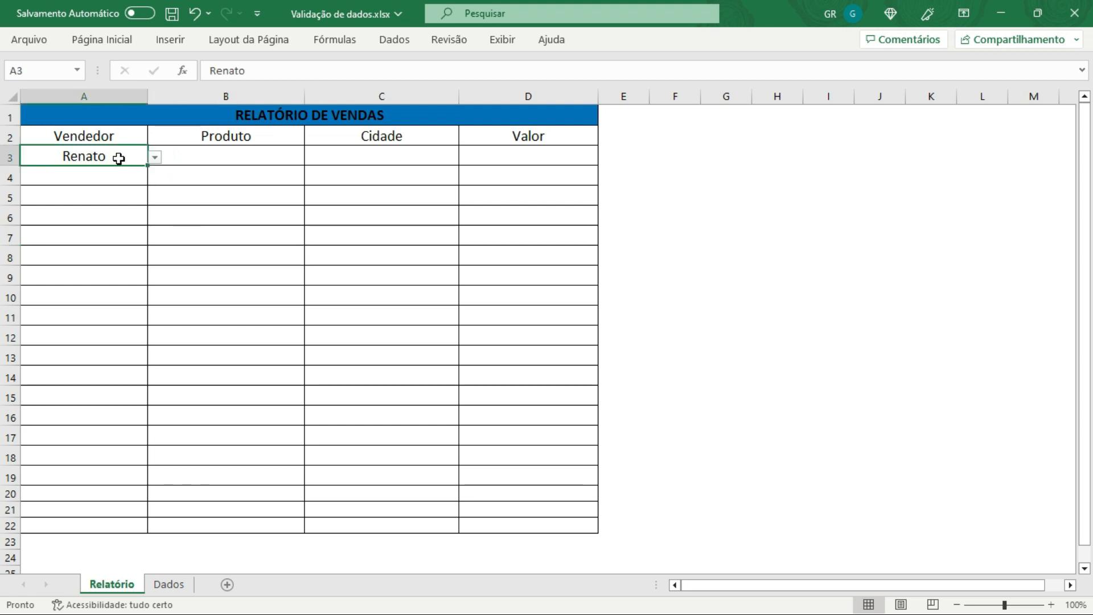
click(112, 173)
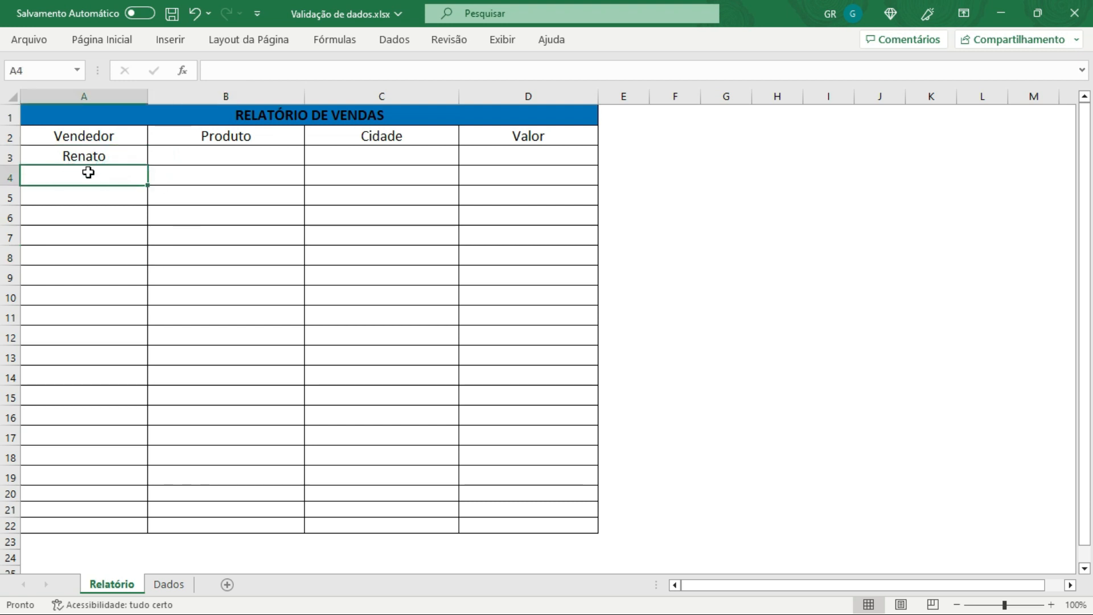
click(104, 160)
click(92, 179)
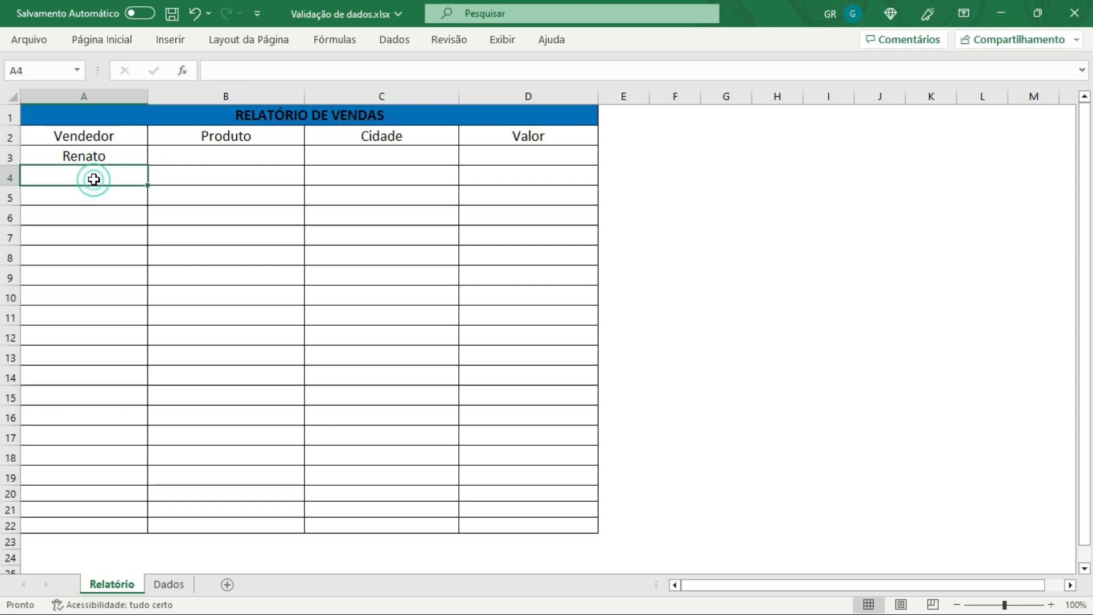
click(98, 157)
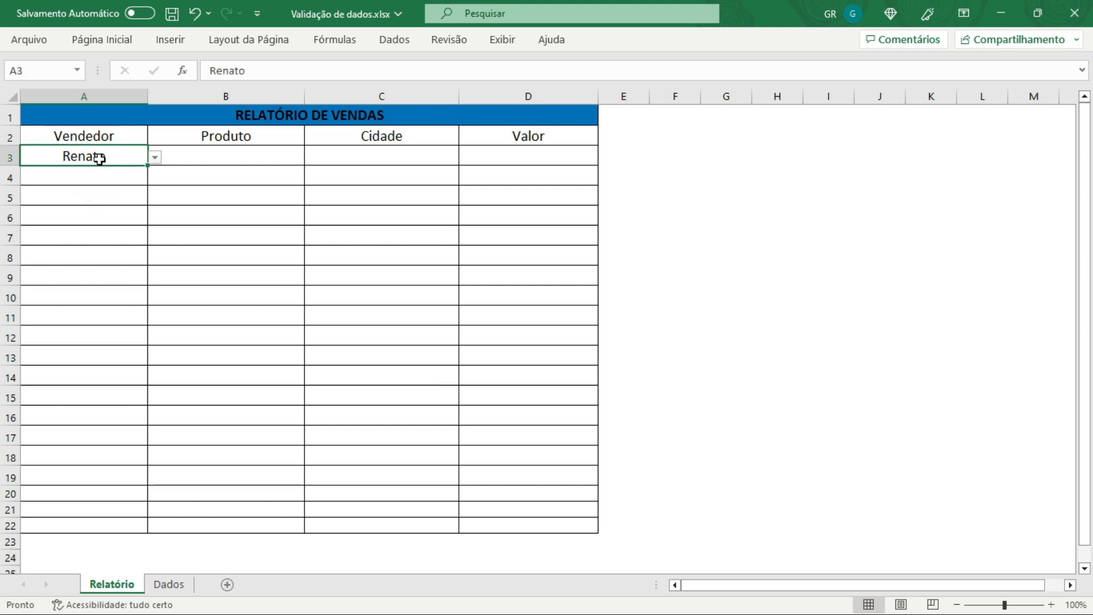
click(103, 179)
click(103, 198)
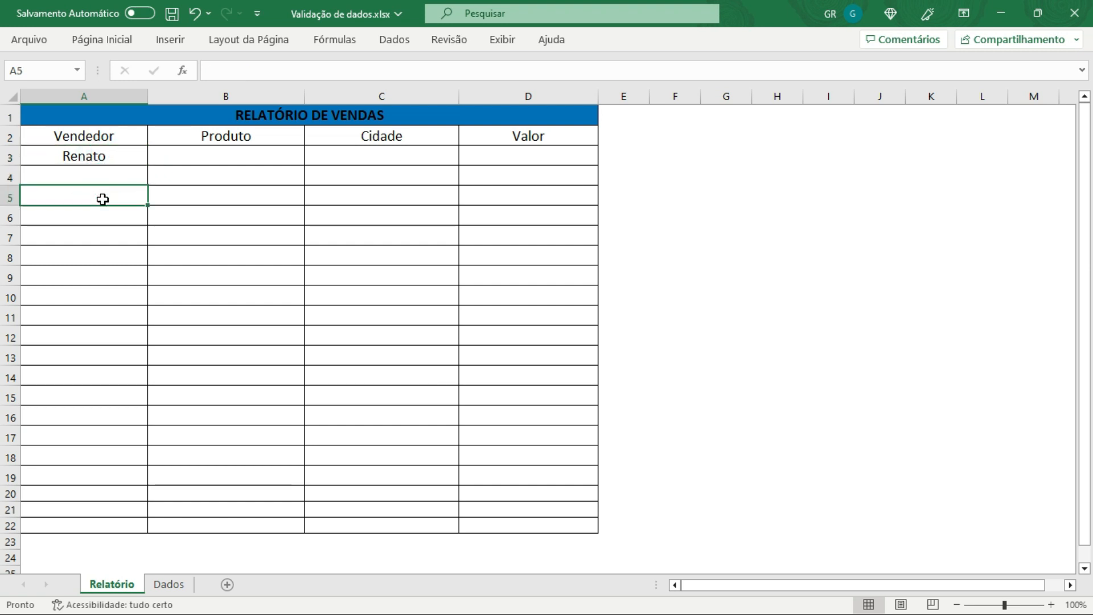
click(101, 255)
drag(101, 316, 108, 342)
click(104, 377)
click(89, 451)
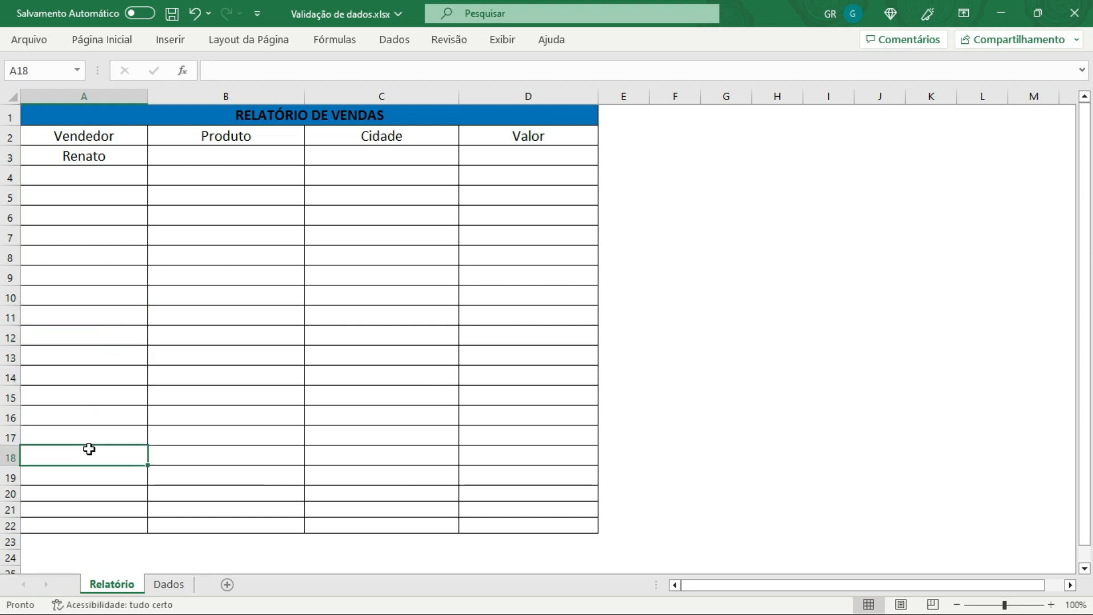
click(95, 173)
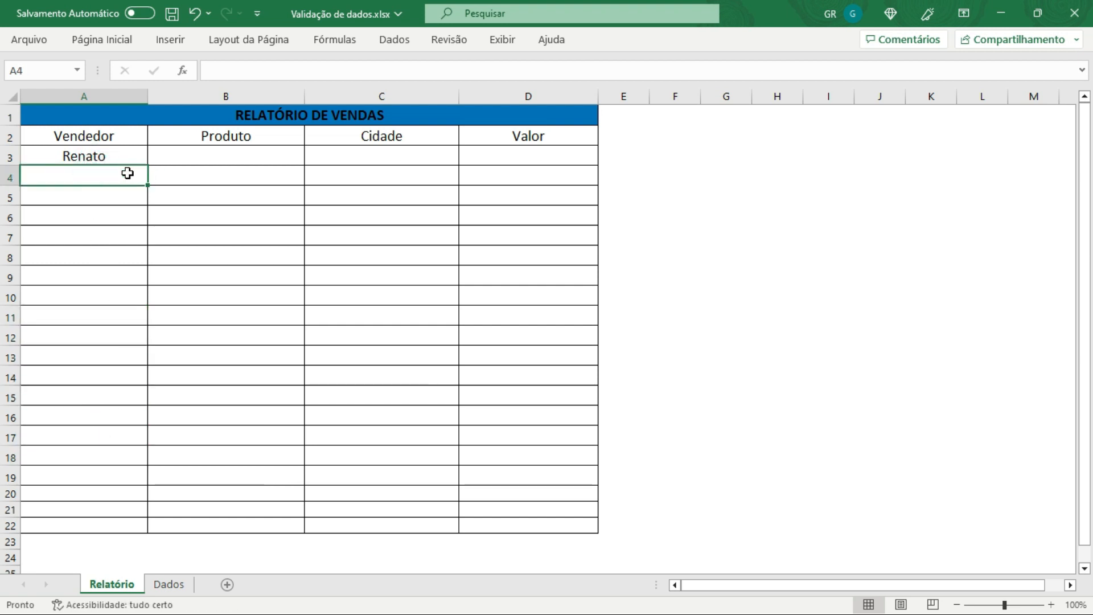
click(116, 193)
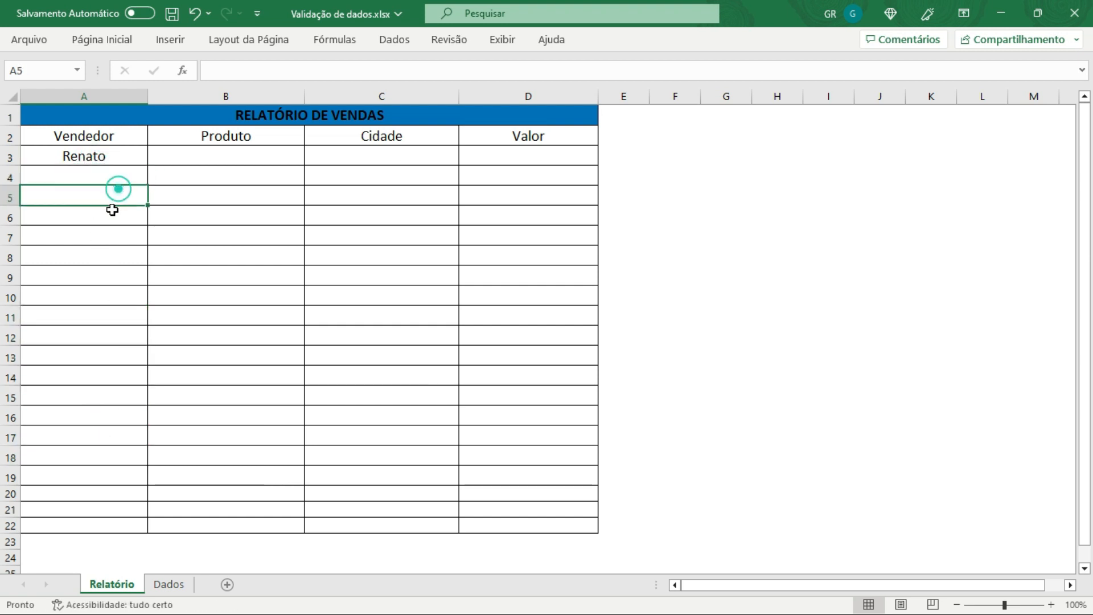
click(109, 211)
click(112, 157)
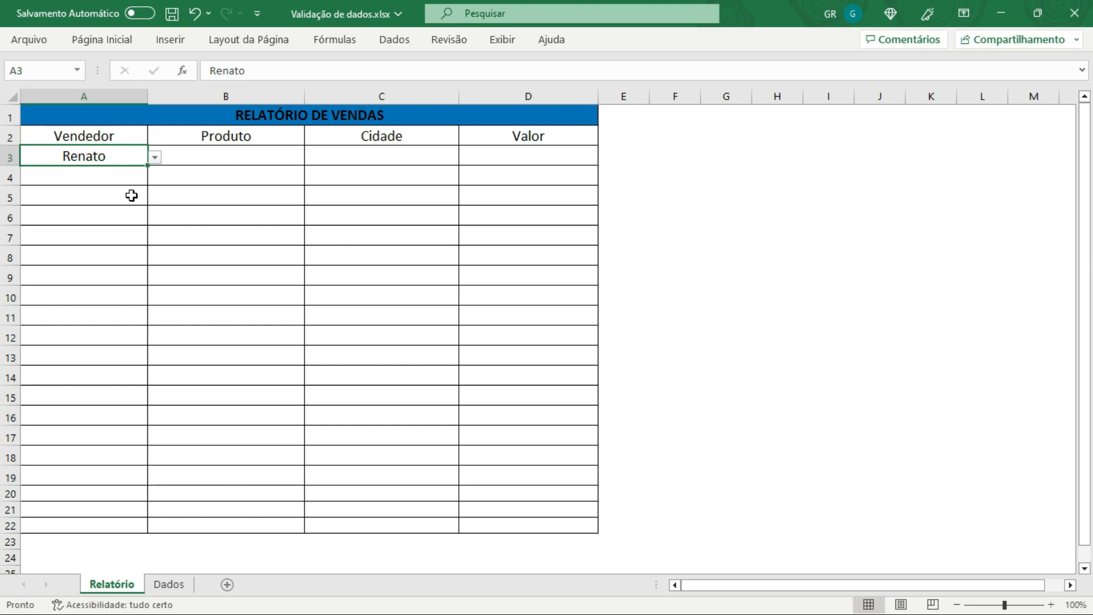
Step: Apply list data validation to cells A3:A22 with source =Dados!$A$3:$A$20
drag(116, 155, 112, 529)
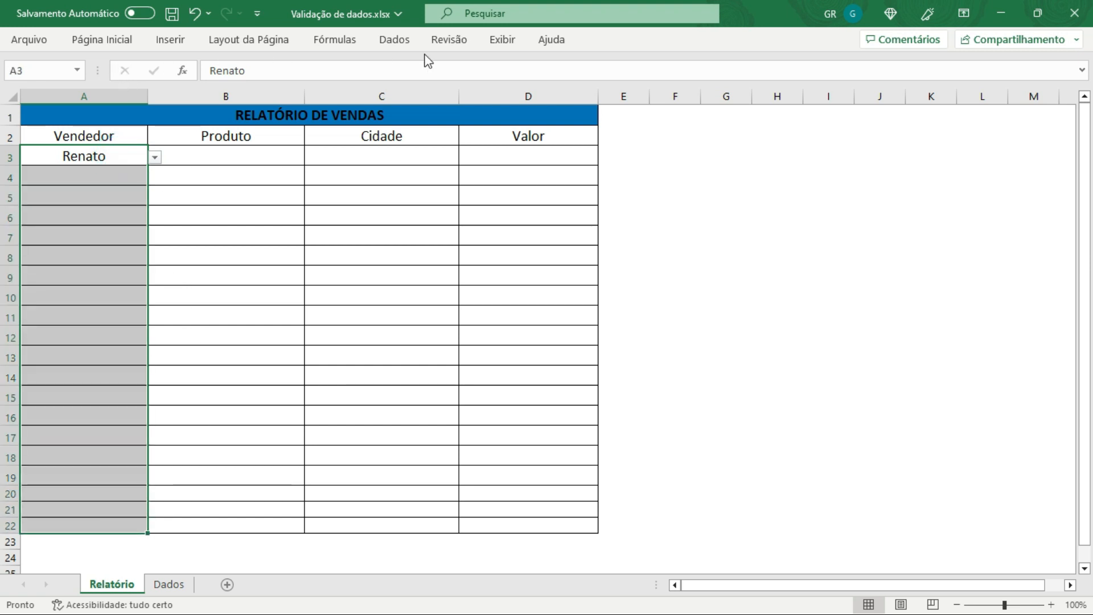
click(399, 41)
click(834, 101)
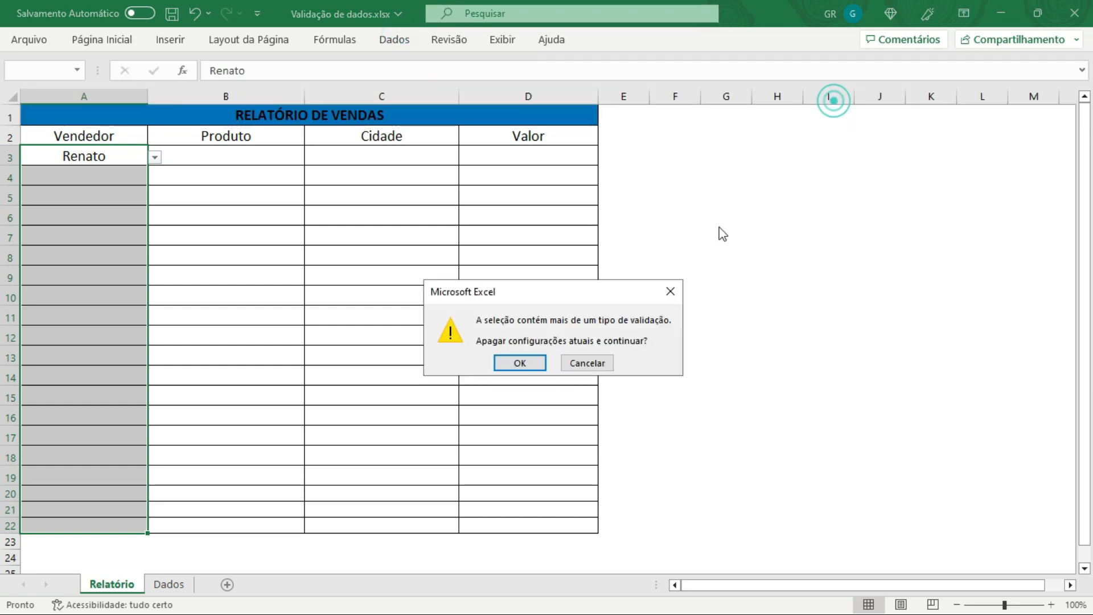
click(516, 362)
click(646, 239)
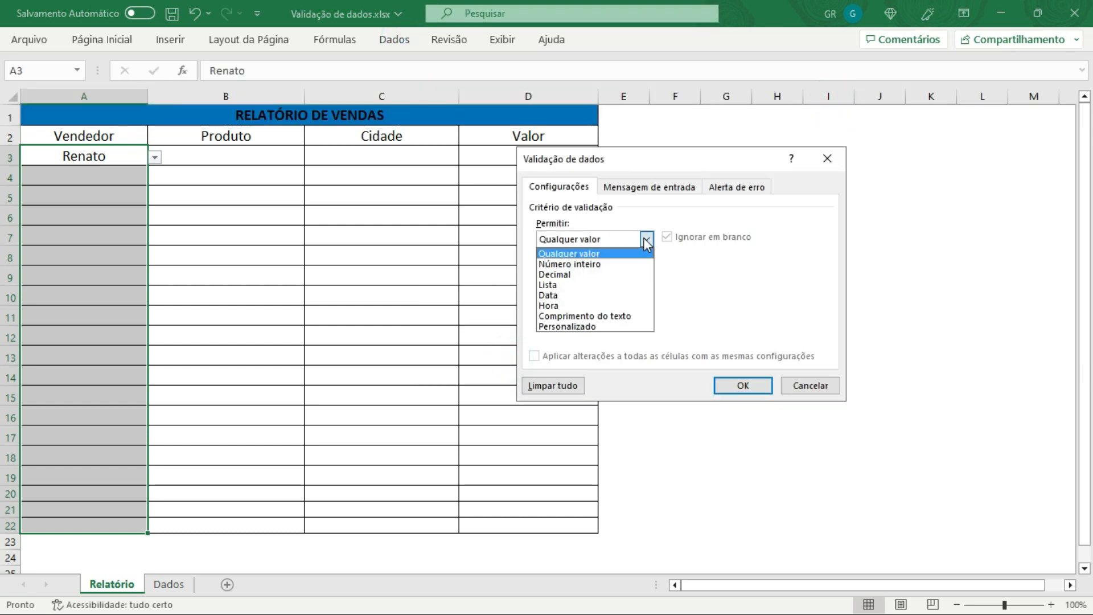
click(562, 284)
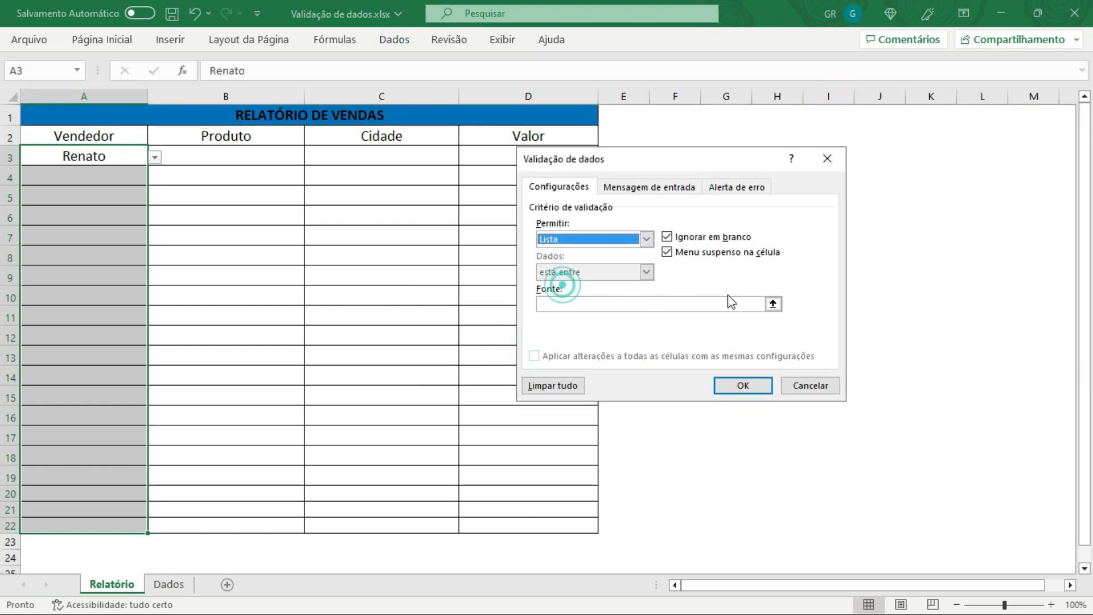
click(773, 304)
click(168, 584)
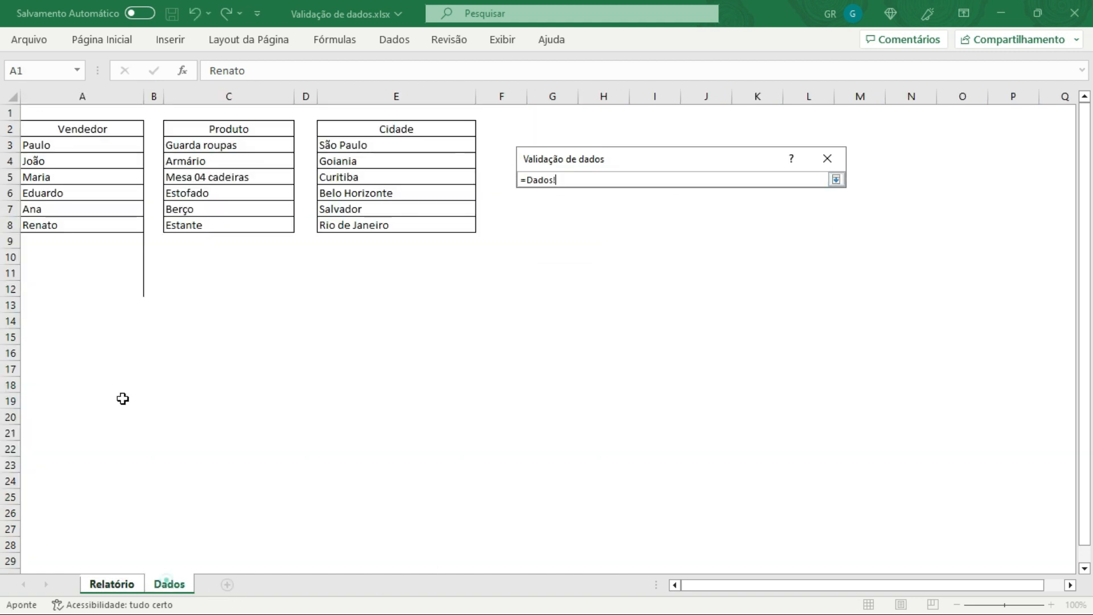
drag(64, 144, 74, 421)
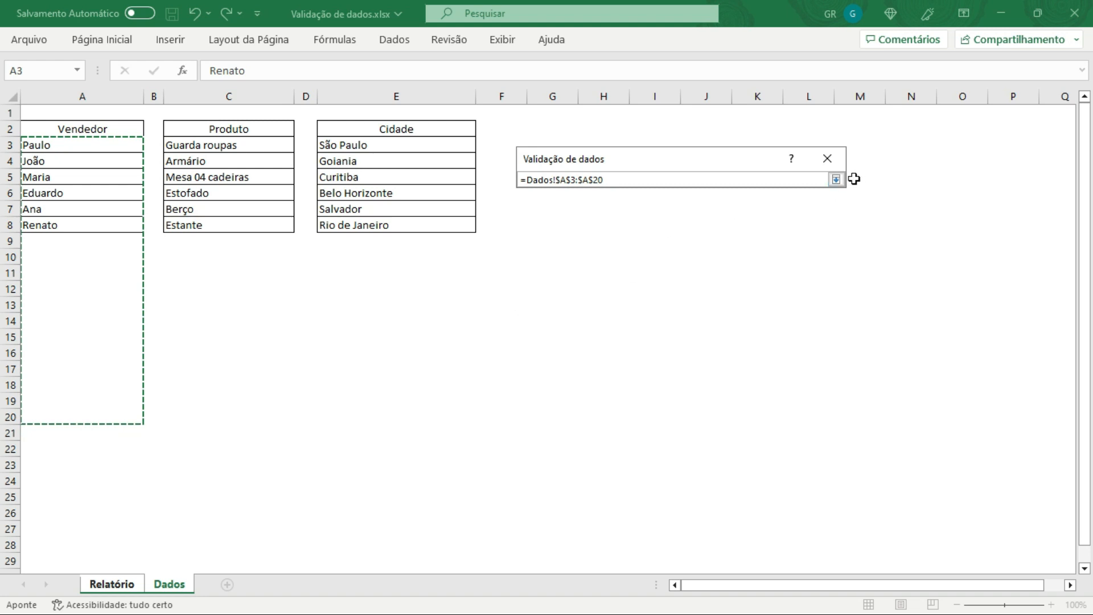
click(836, 180)
click(736, 387)
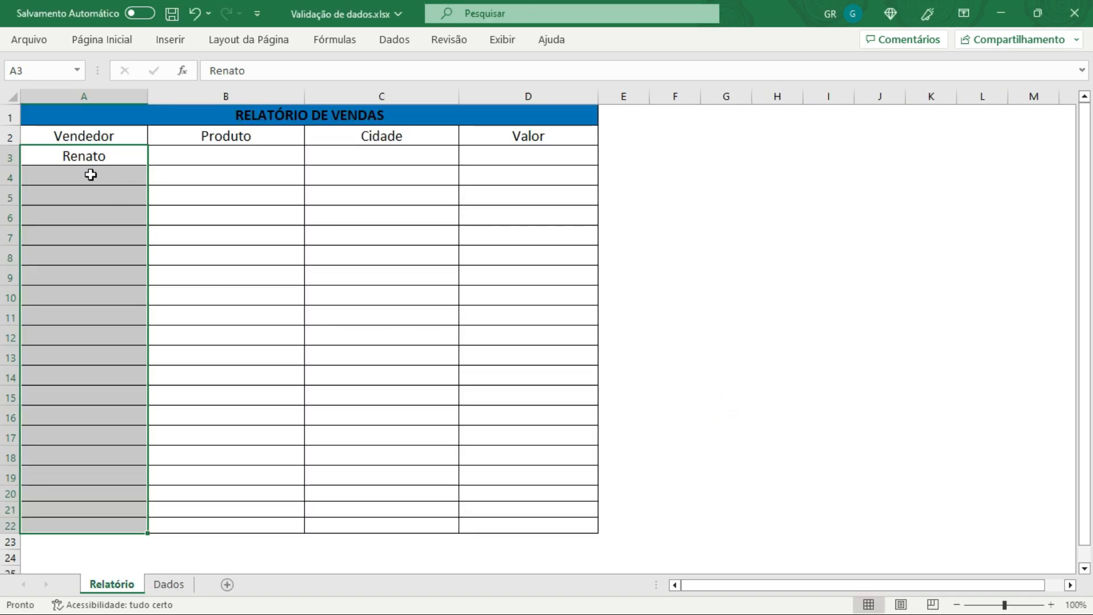
Step: Test the Vendedor dropdowns in cells A3 and A4 of the report
click(98, 155)
click(155, 157)
click(90, 242)
click(222, 220)
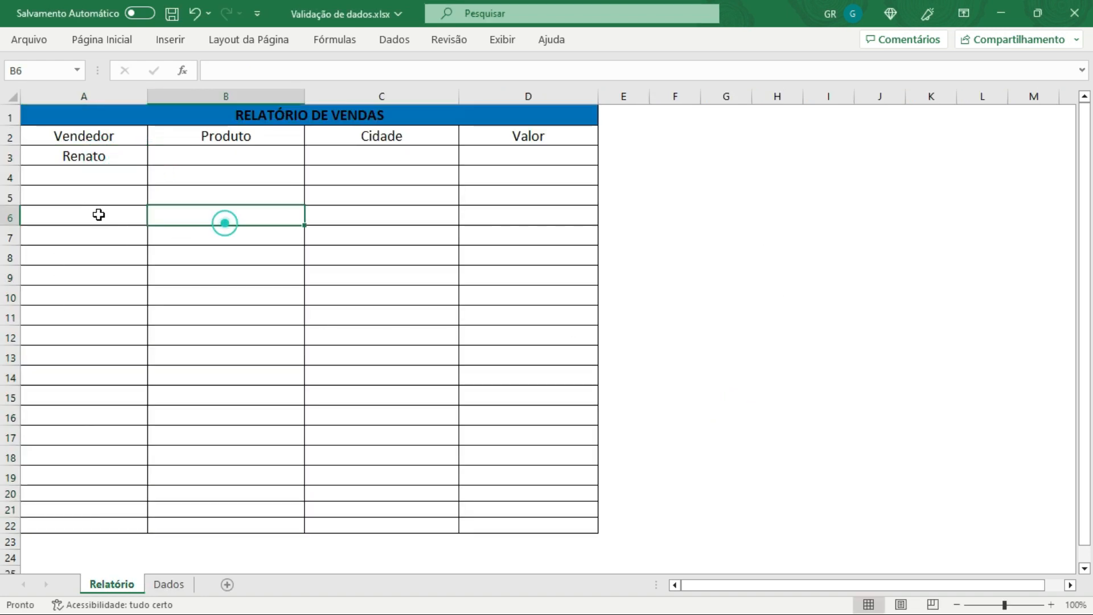
click(108, 178)
click(154, 176)
click(65, 303)
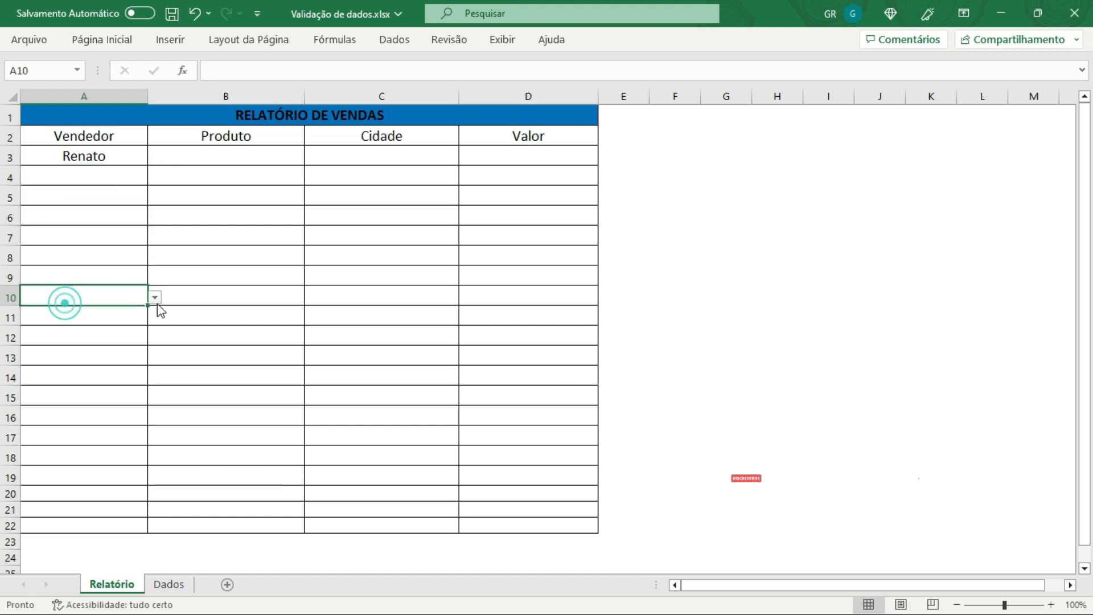
Step: Pick Eduardo from the Vendedor dropdowns in cells A10 and A17 of the report
click(155, 295)
click(69, 354)
drag(187, 438, 94, 437)
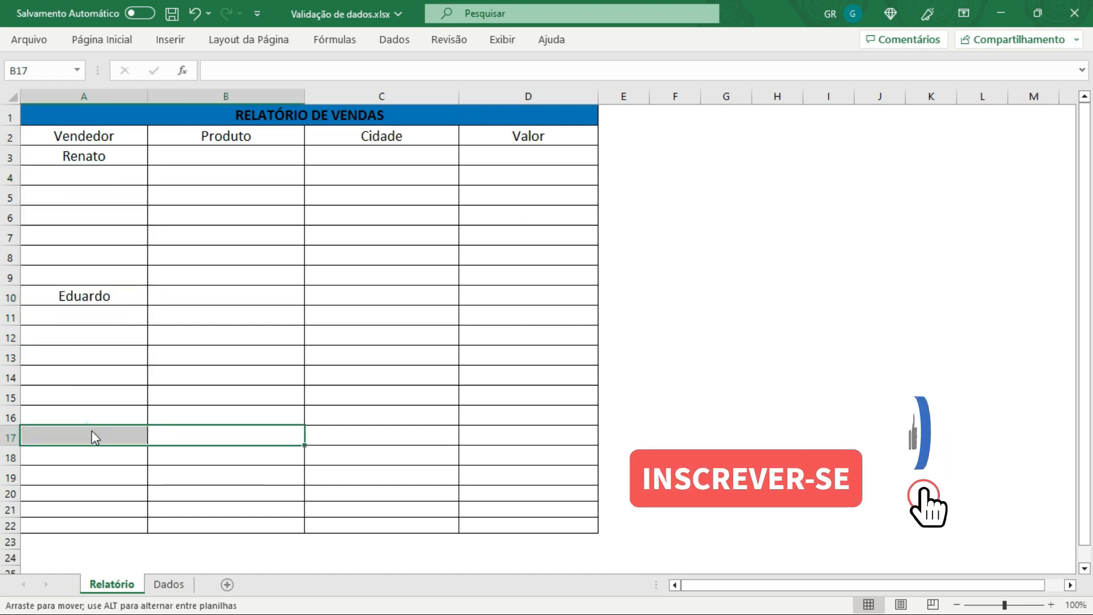
click(127, 436)
click(154, 439)
click(69, 502)
click(90, 511)
Step: Clear the test entries from the Vendedor column of the report
scroll(131, 427, down, 17)
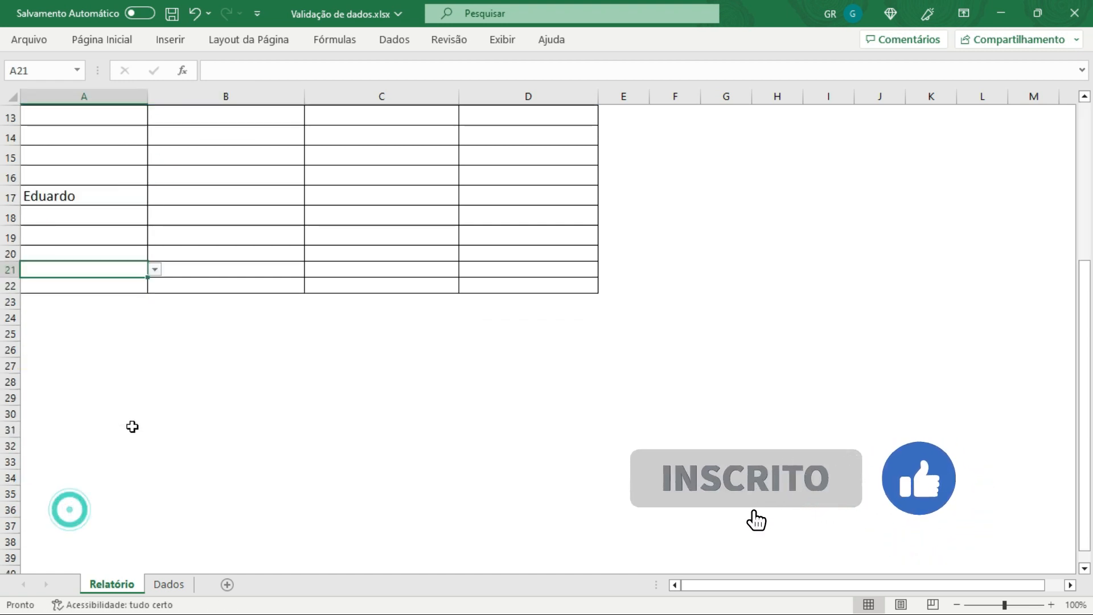
scroll(149, 349, up, 17)
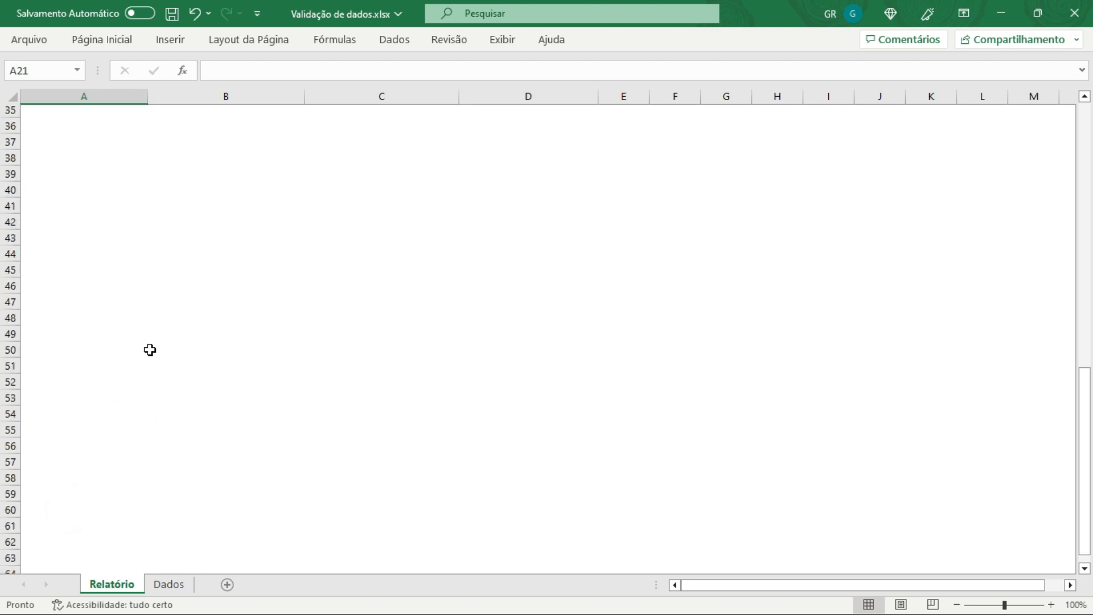
drag(95, 198, 110, 449)
key(Delete)
click(219, 295)
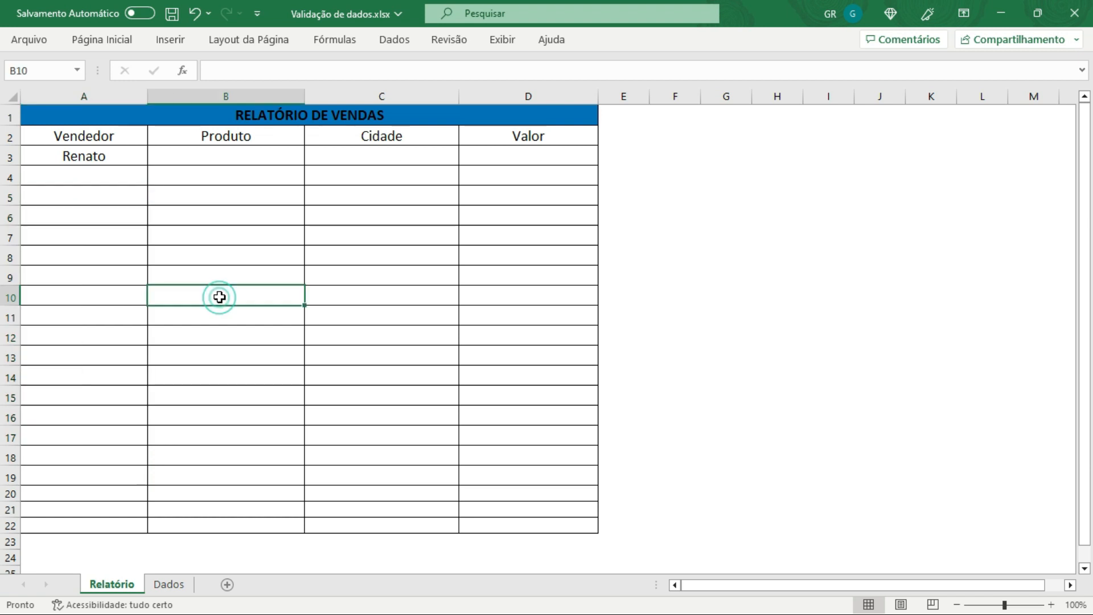
Step: Try to enter Carlos in cell A4 of the Vendedor column, cancelling the validation error
click(76, 177)
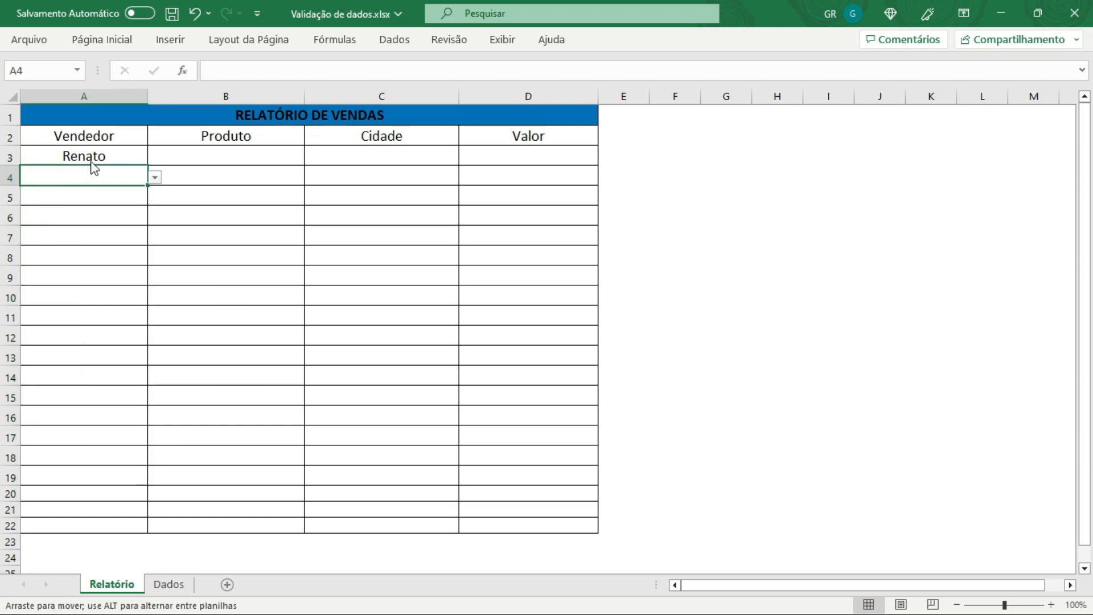
key(Up)
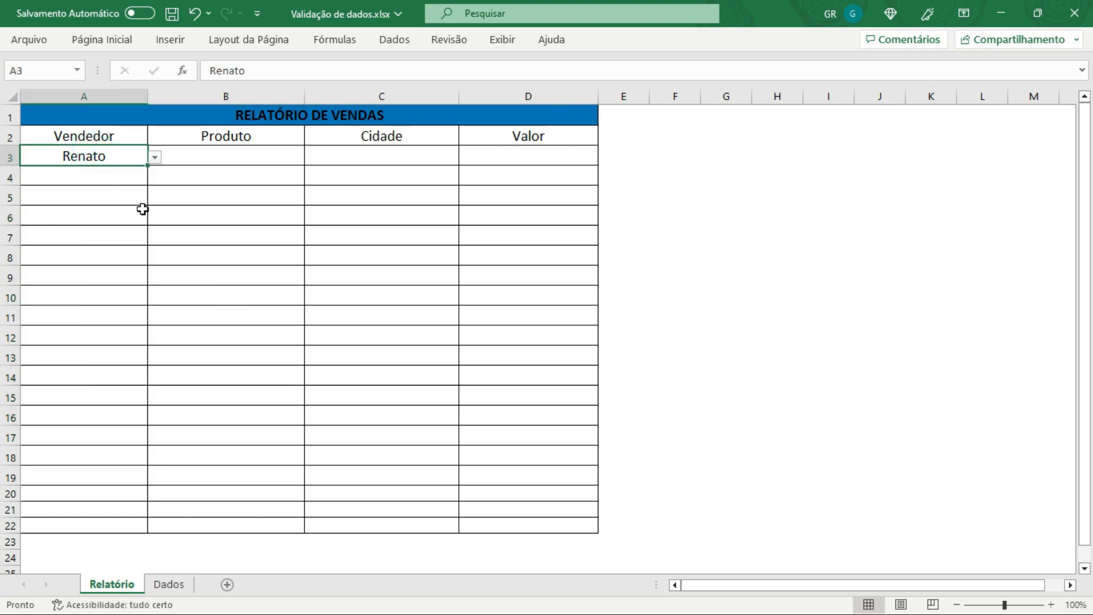
click(121, 181)
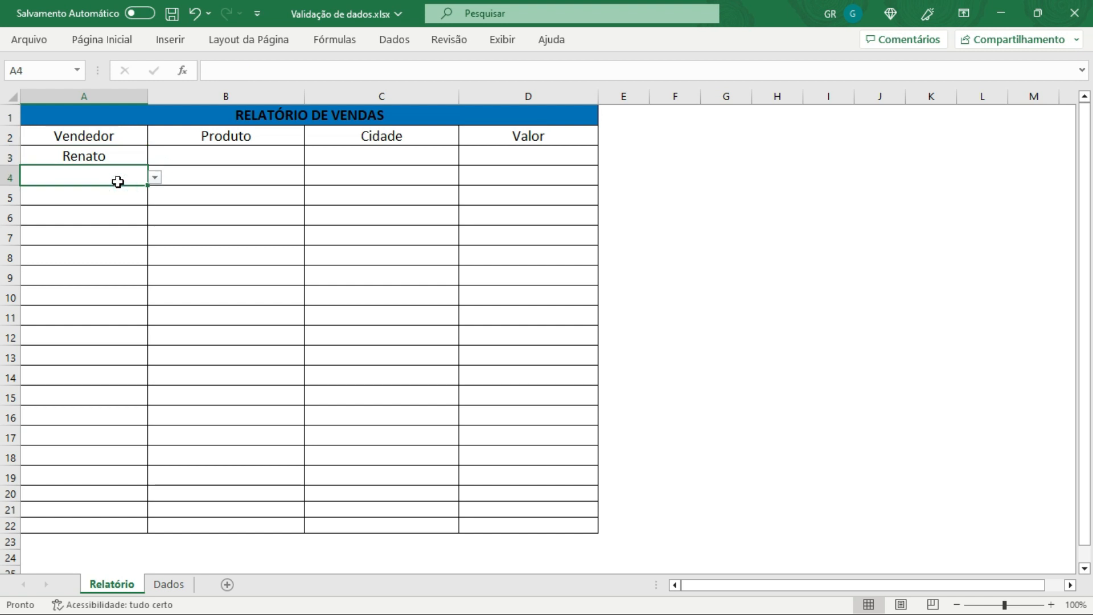
click(111, 158)
click(114, 179)
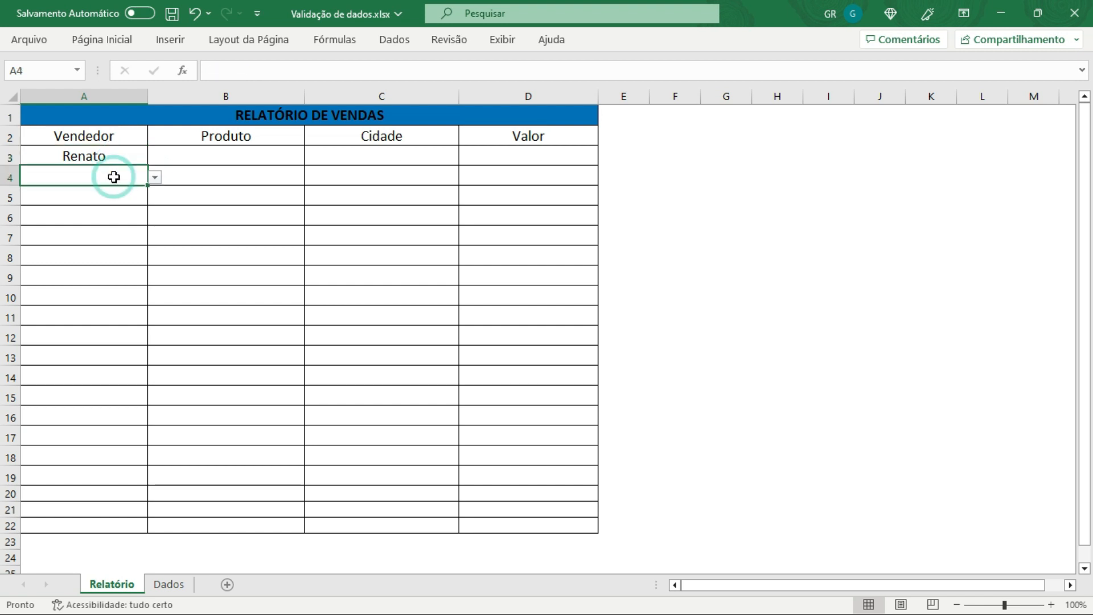
click(108, 152)
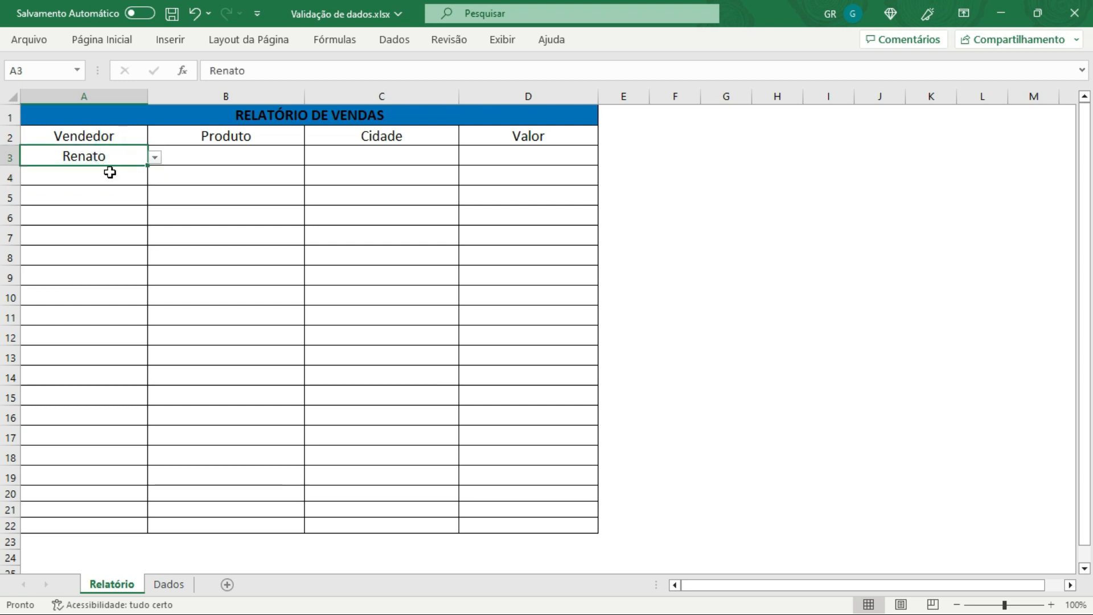
click(110, 173)
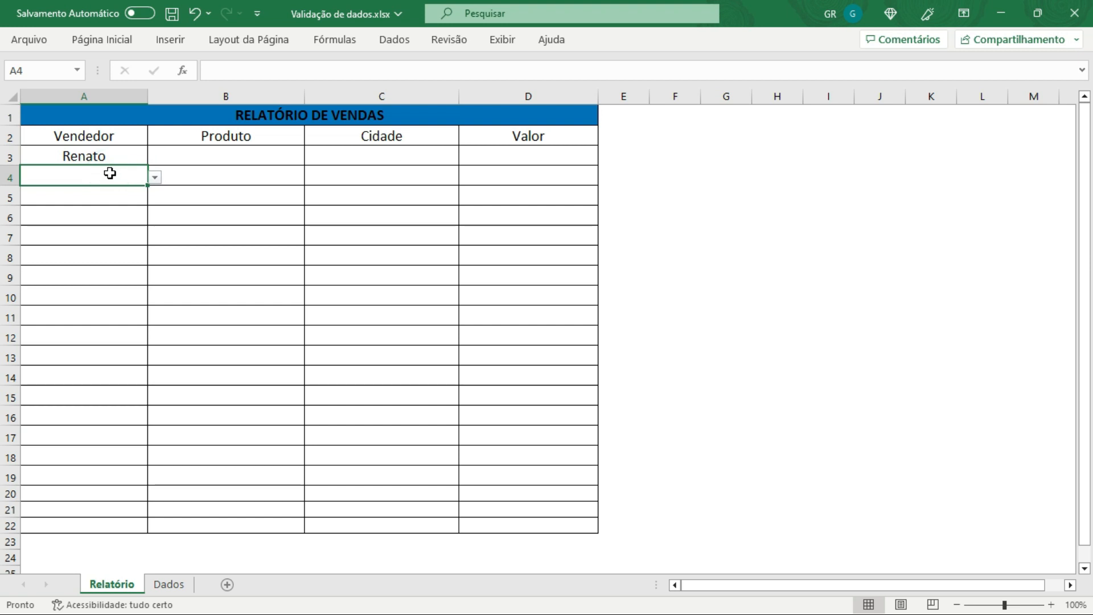
text(cs)
key(BackSpace)
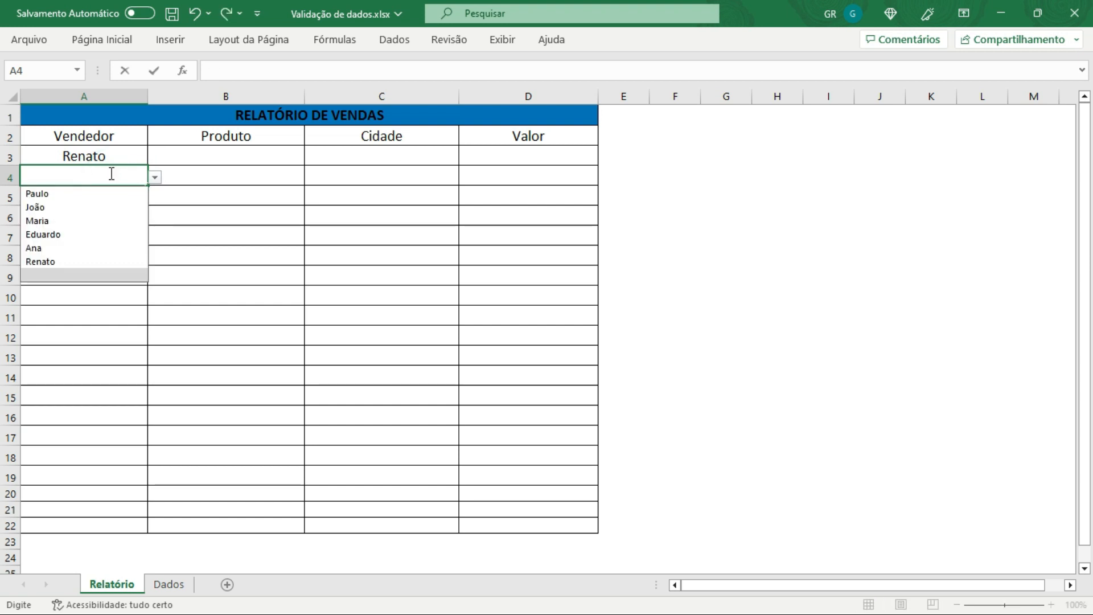
text(Carlos)
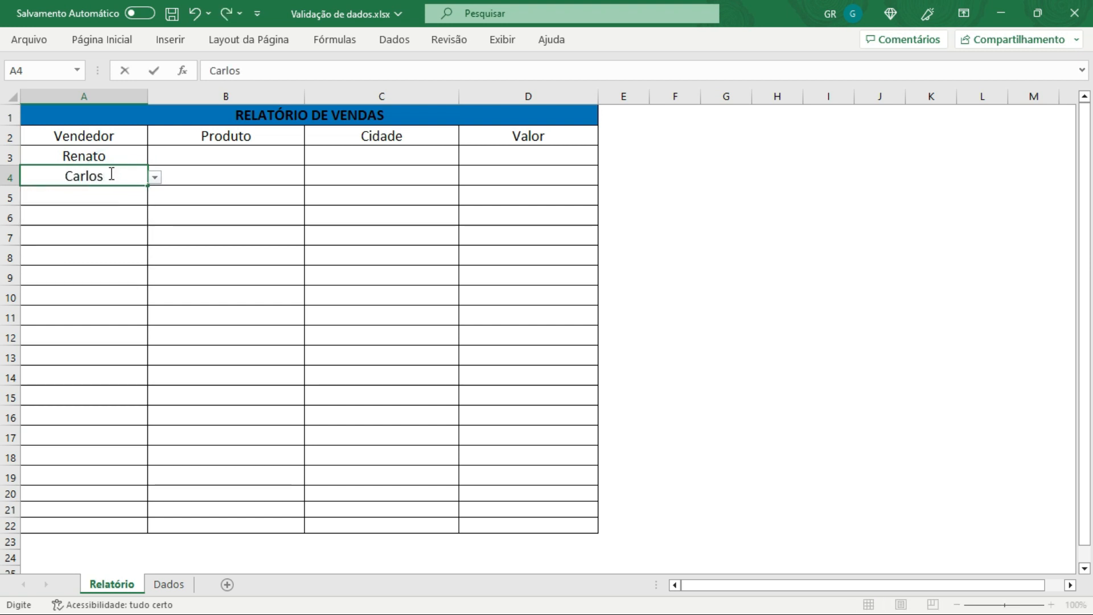
key(Return)
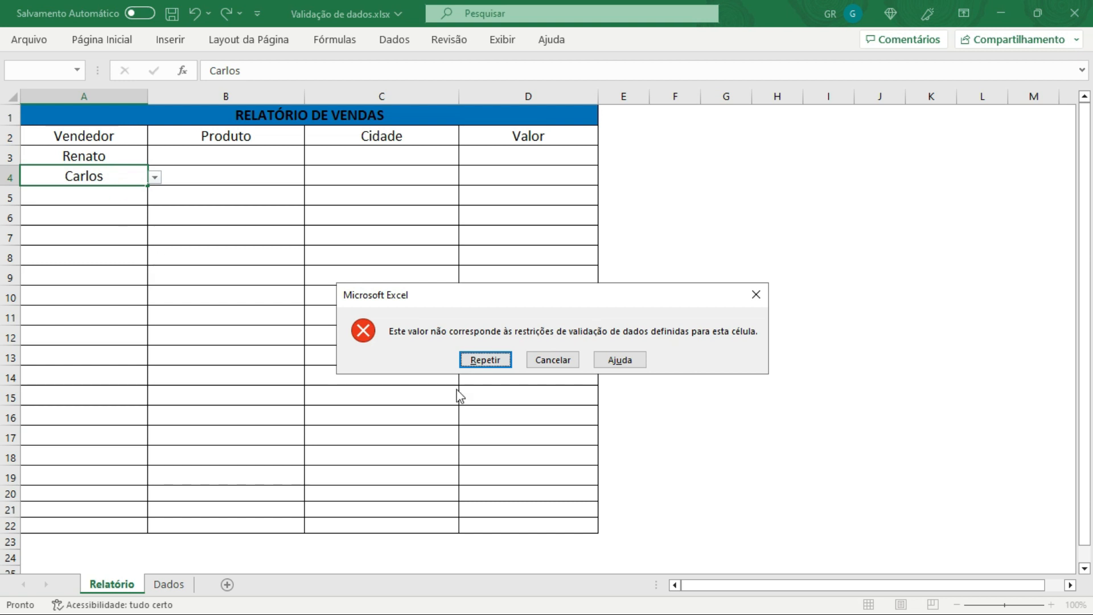
click(550, 360)
Step: Try to enter Renata in cell A4 of the Vendedor column, cancelling the validation error
click(137, 157)
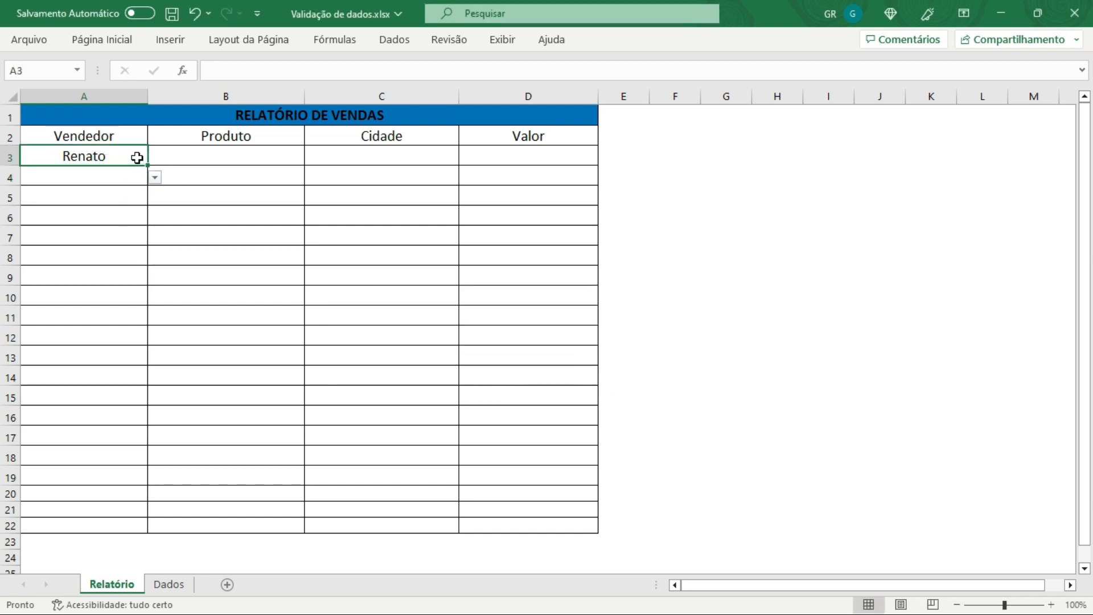
click(120, 175)
text(Re)
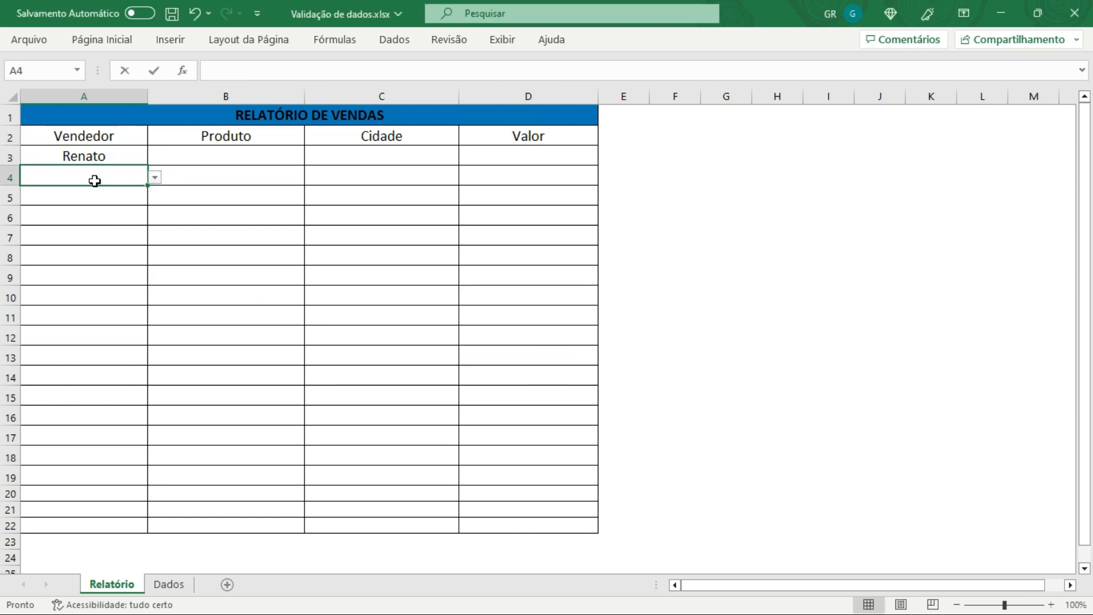
text(a)
key(BackSpace)
text(n)
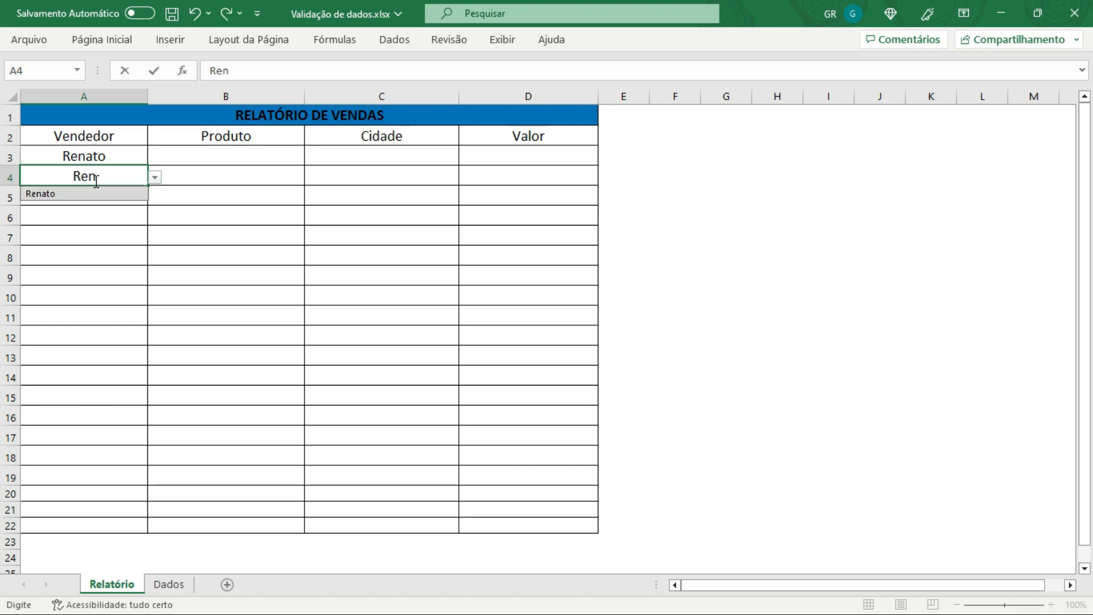
text(ato)
key(BackSpace)
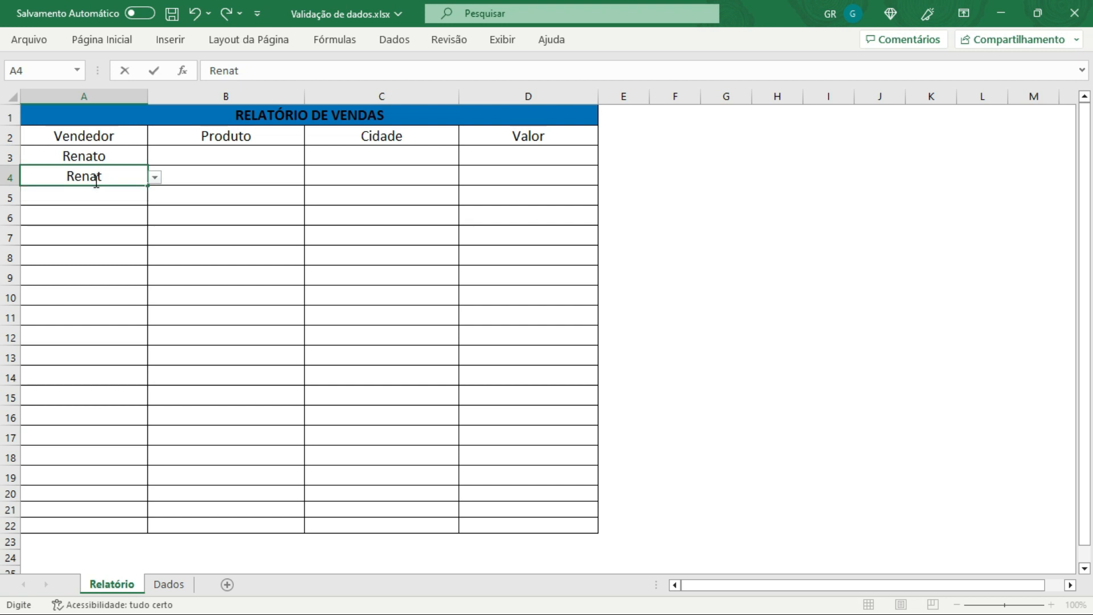
text(a)
key(Return)
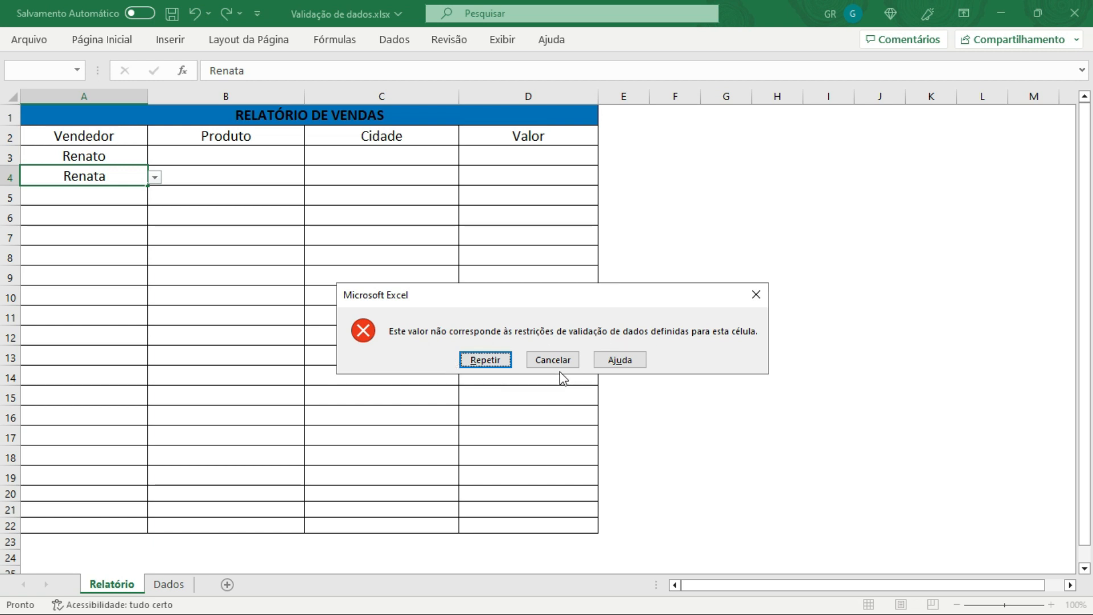
click(540, 361)
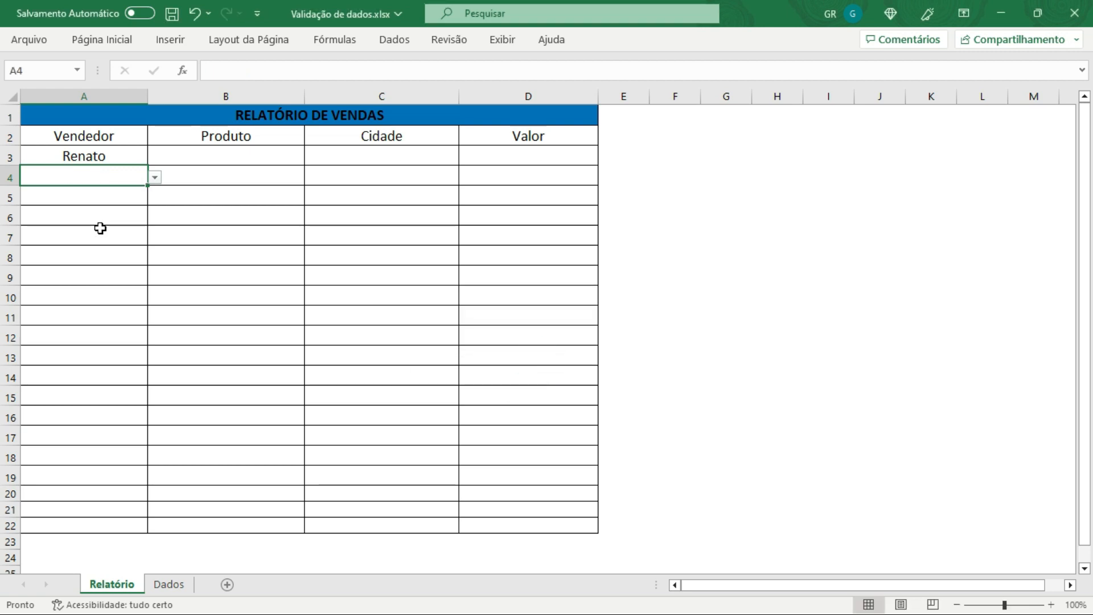
Step: Open data validation for cells A3:A22 and set the error alert title to "Prezado colaborador,"
click(89, 172)
click(95, 153)
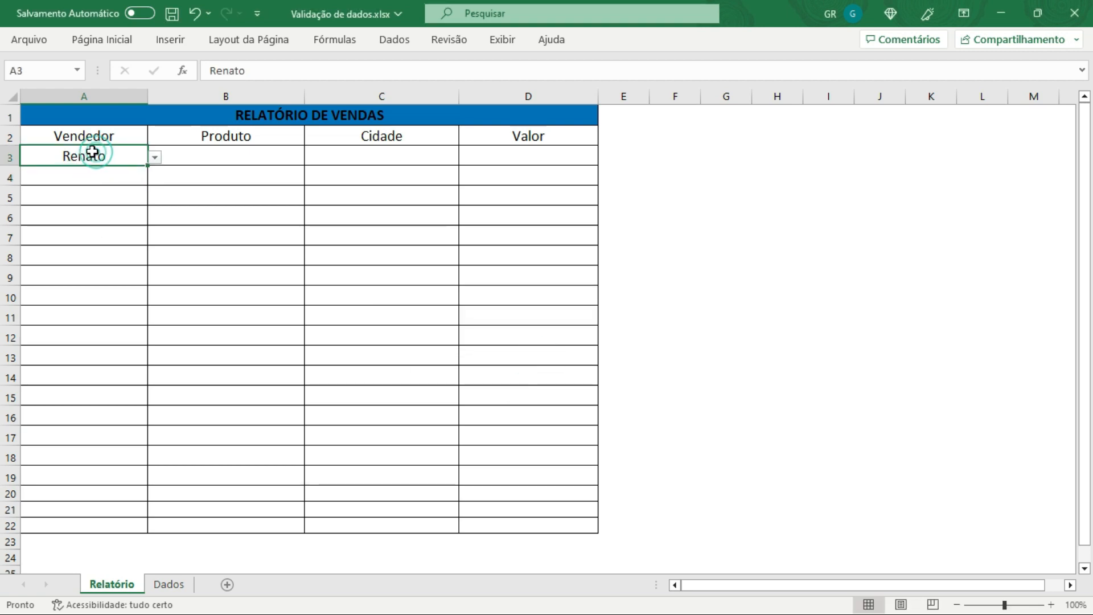
drag(91, 153, 90, 517)
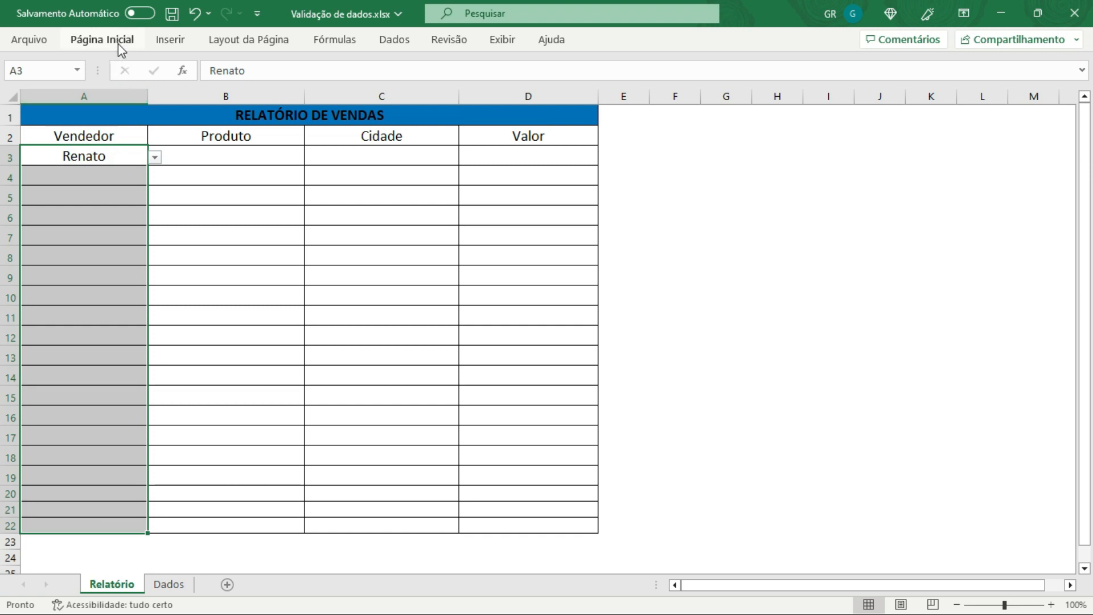
click(118, 43)
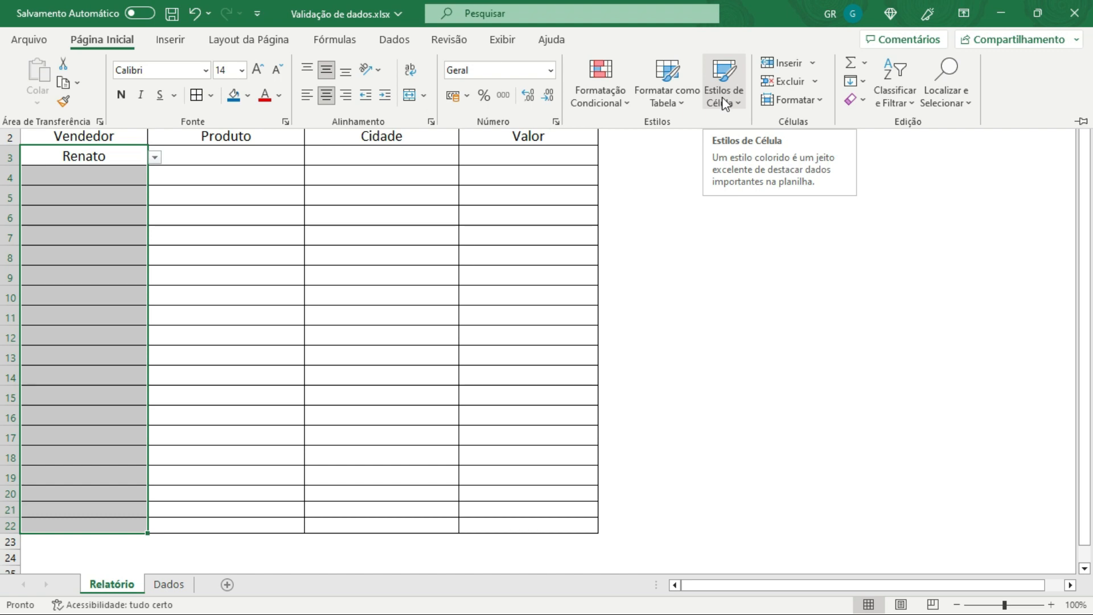
click(398, 41)
click(832, 101)
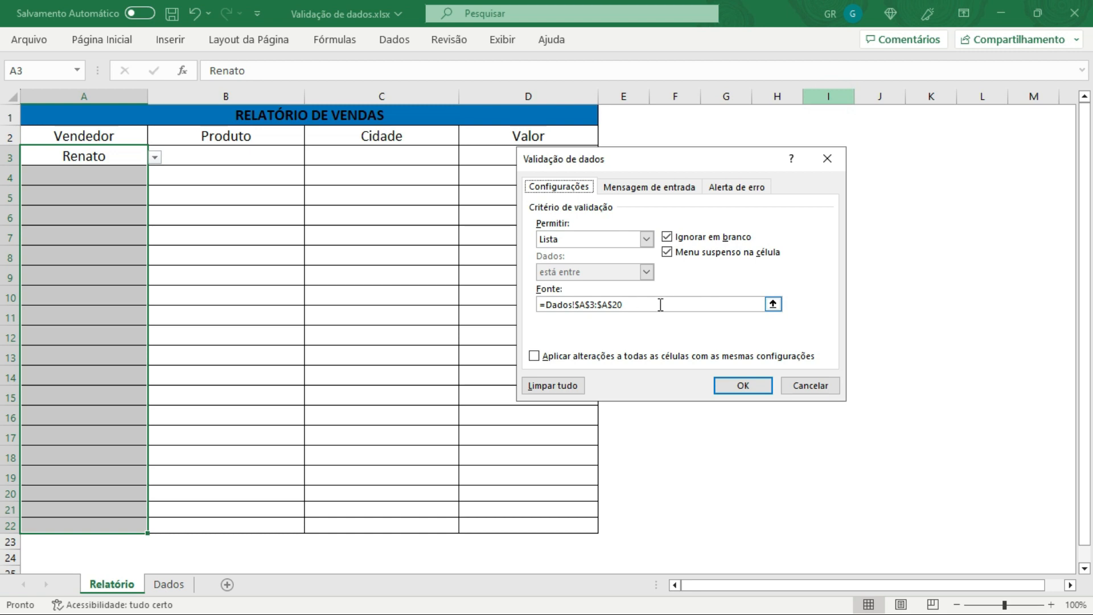
click(738, 189)
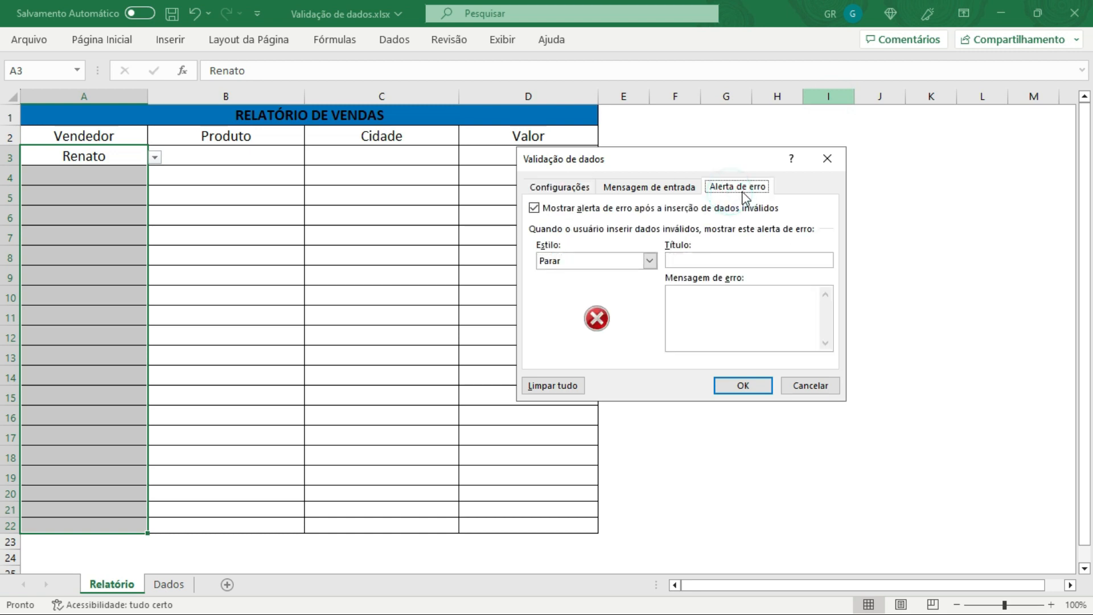
click(693, 260)
text(Prezado colaborador,)
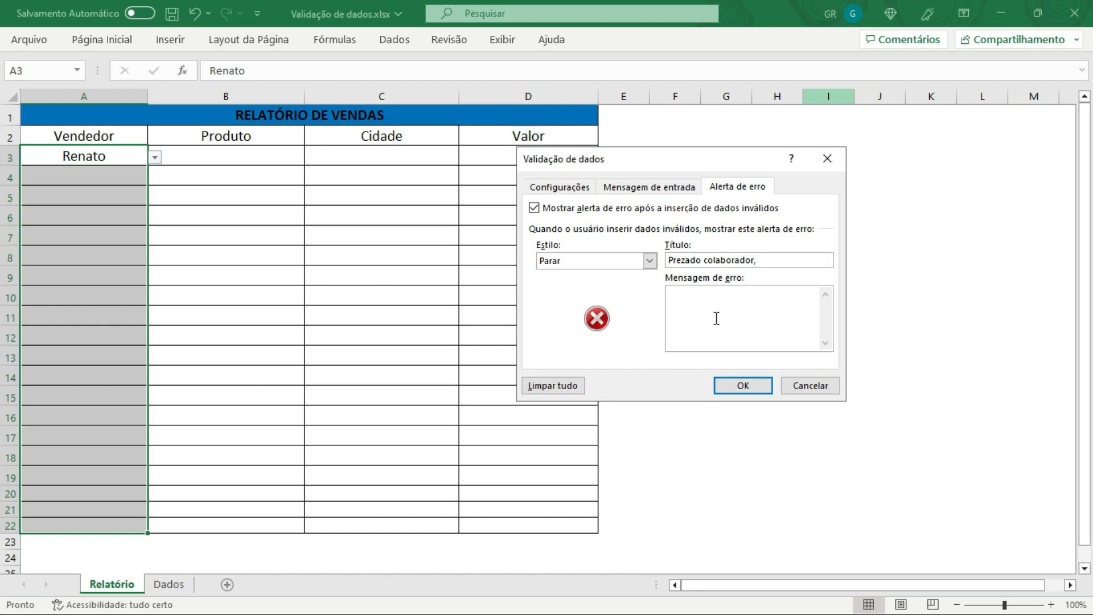
Step: Write the error message: Para inseir nomes nessas células consulte os nomes disponíveis na "ABA DADOS"
click(712, 317)
text(Os)
text(P)
text(ara inseir nomes nessas células c)
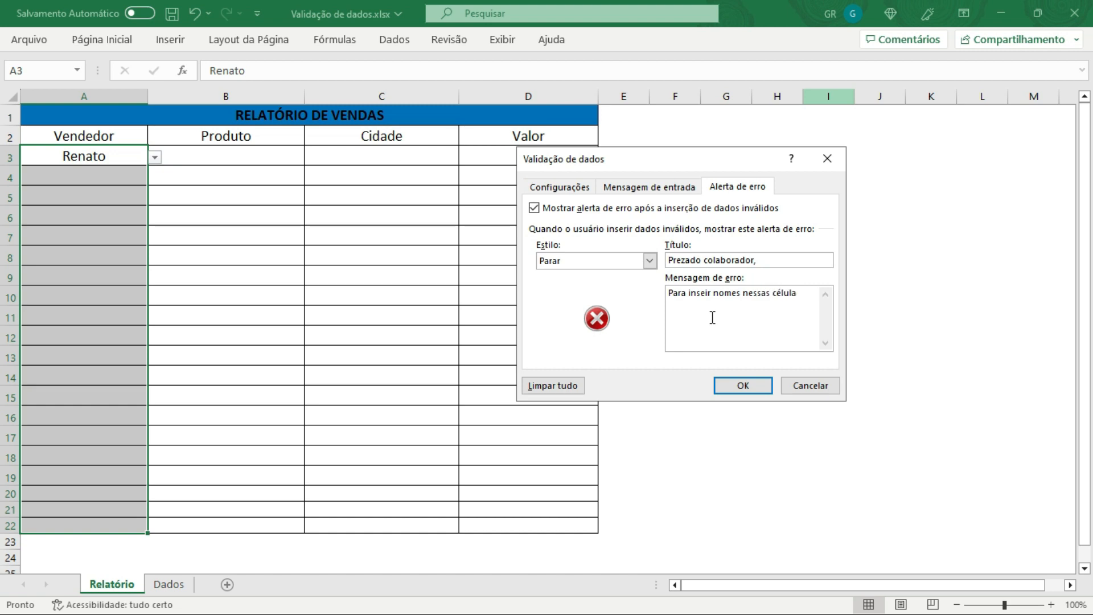
text(onsulte os nomes disponi)
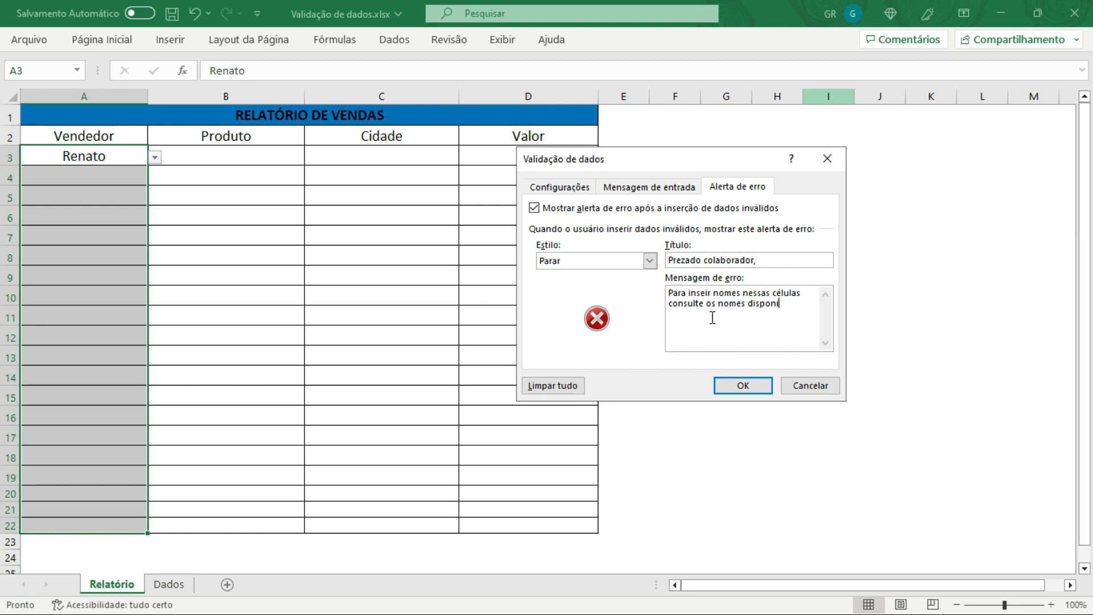
key(BackSpace)
text(íveis na ABA DADOS')
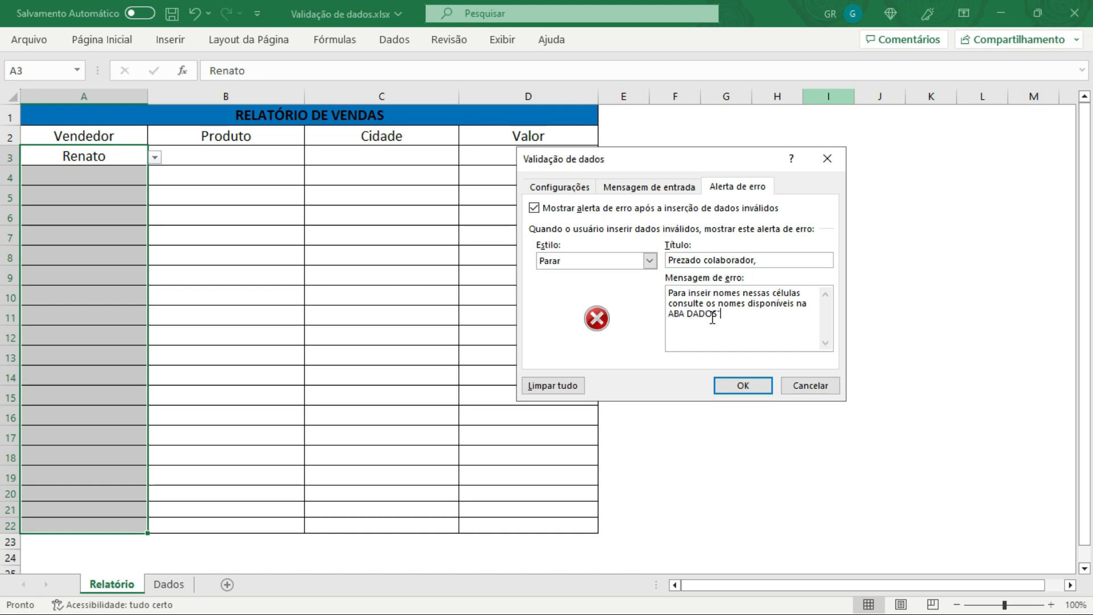
click(669, 313)
text(")
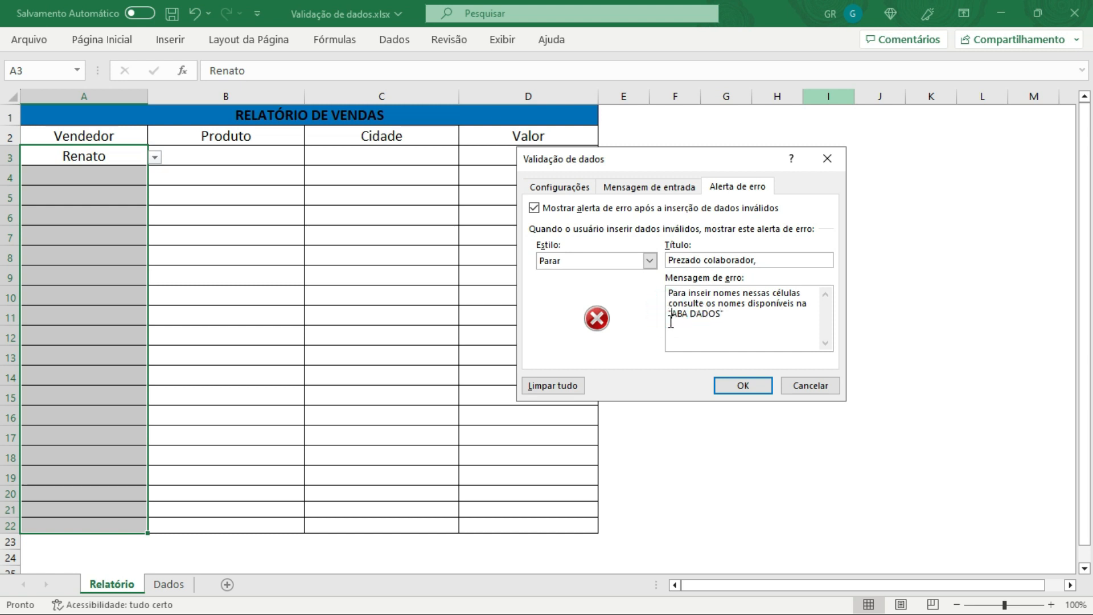
click(721, 313)
text(". Caso seja necessário a inse)
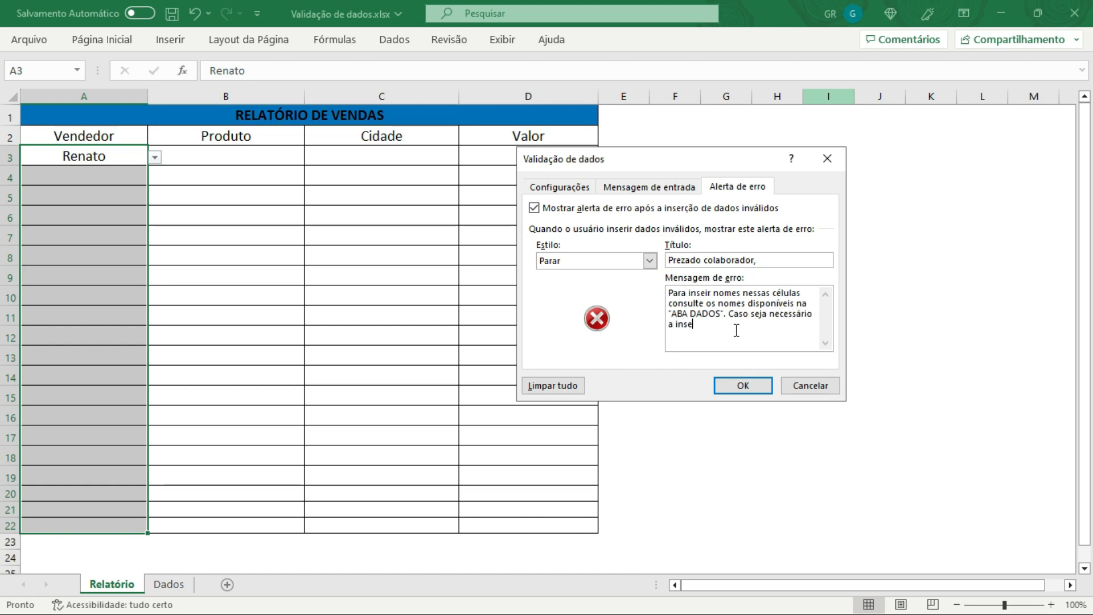
text(rção de novos nomes)
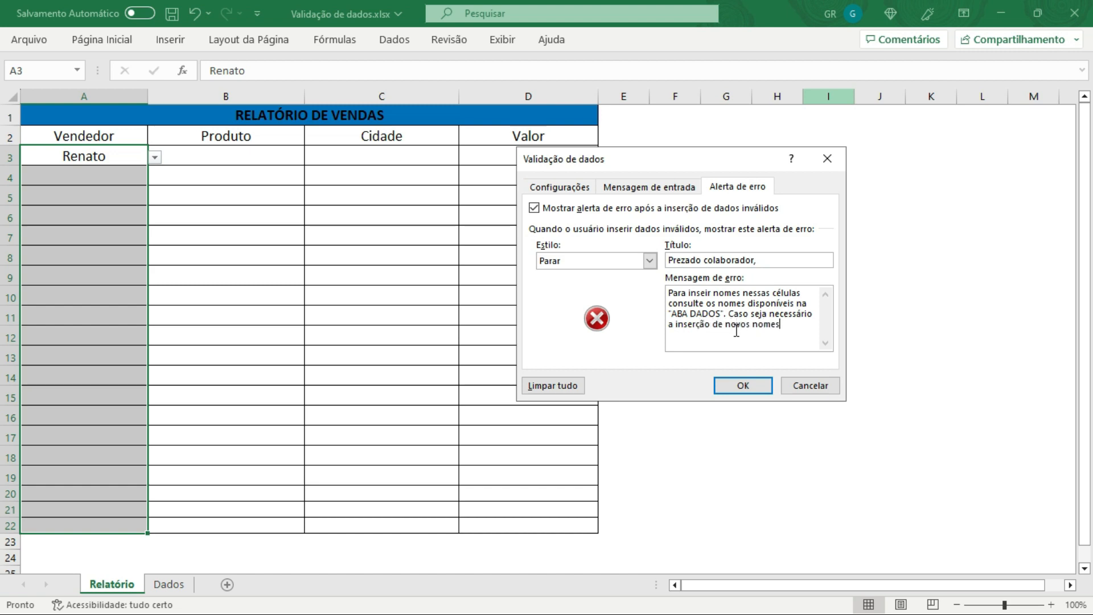
text(, por gentilesa)
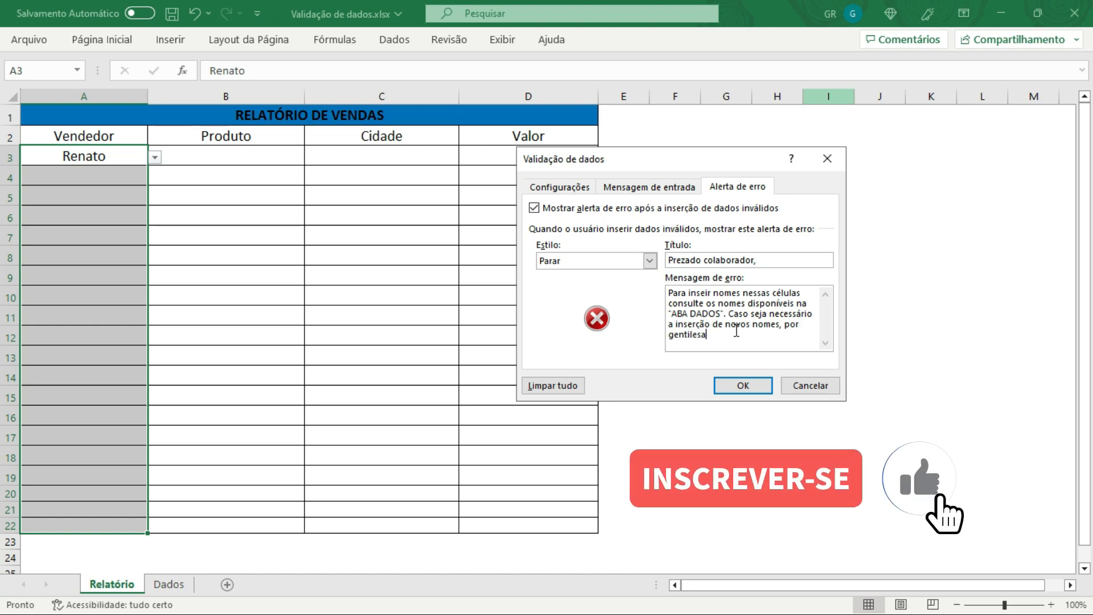
Step: Complete the error message with "Caso seja necessário a inserção de novos nomes, por gentileza envie um email de solicitação para..." and confirm
key(BackSpace)
key(BackSpace)
text(za)
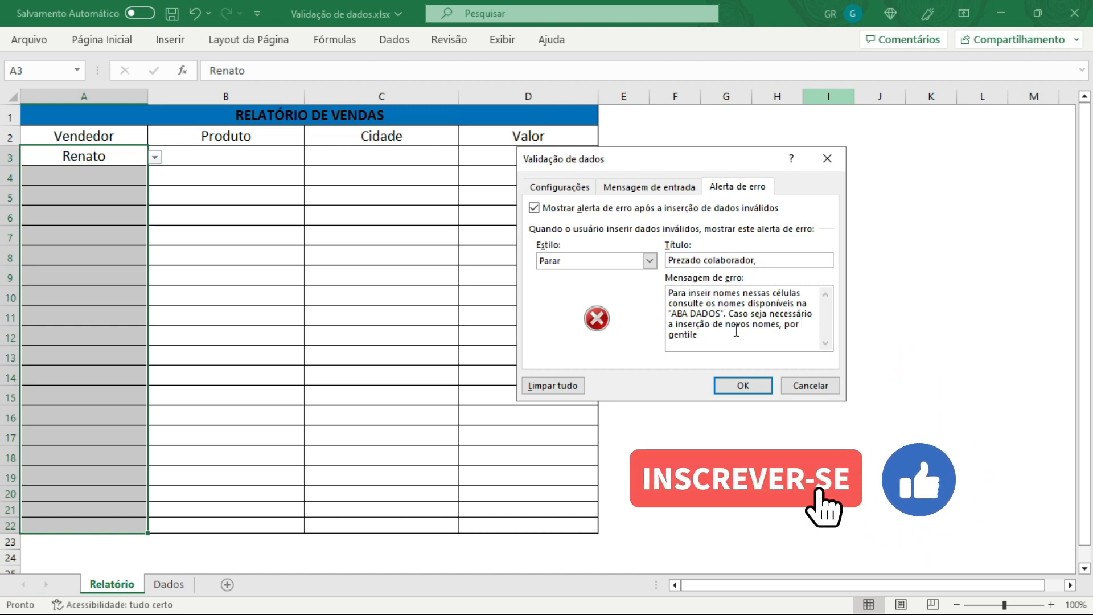
text( envie)
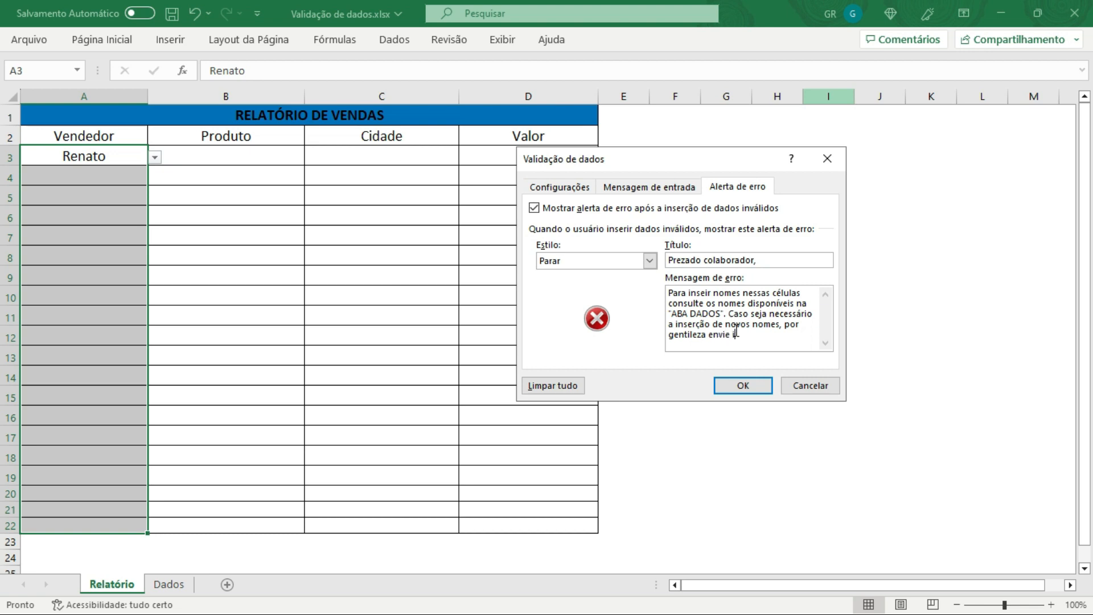
text( um email de solicit)
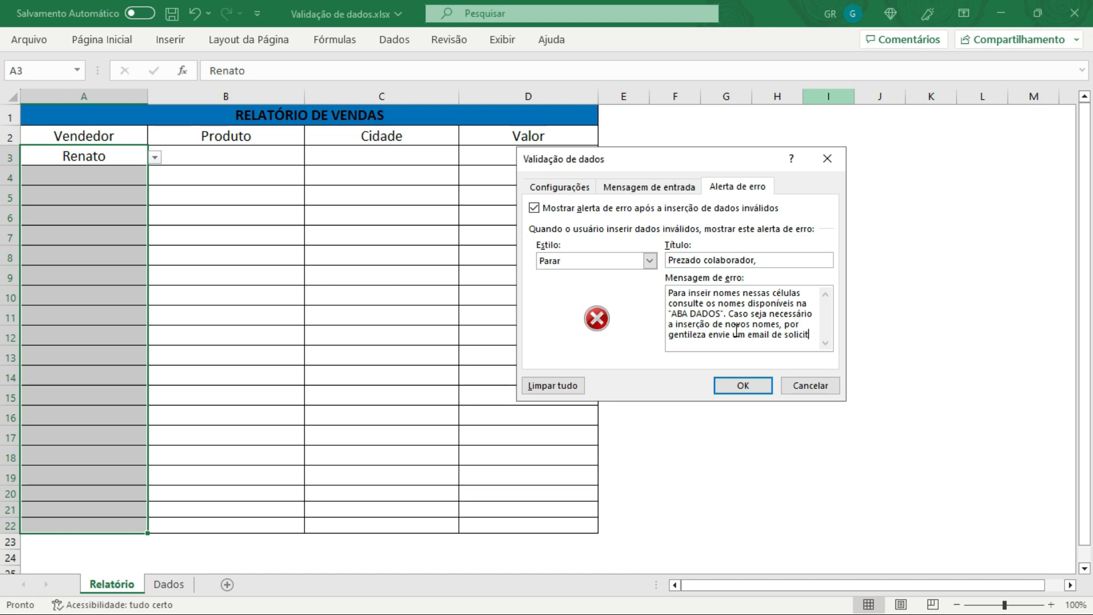
text(ação para...)
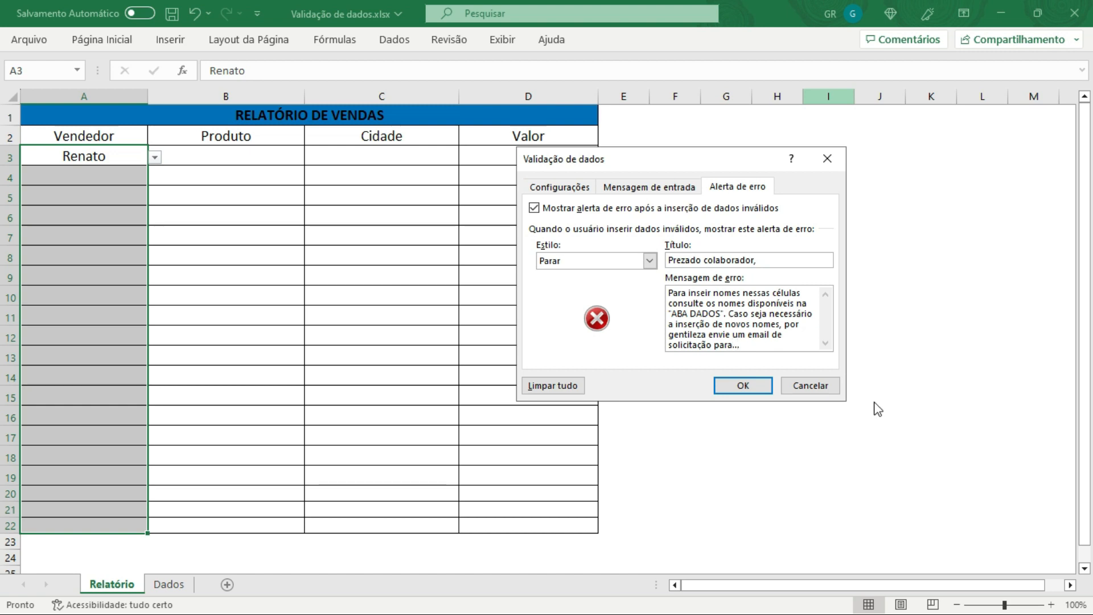
click(741, 383)
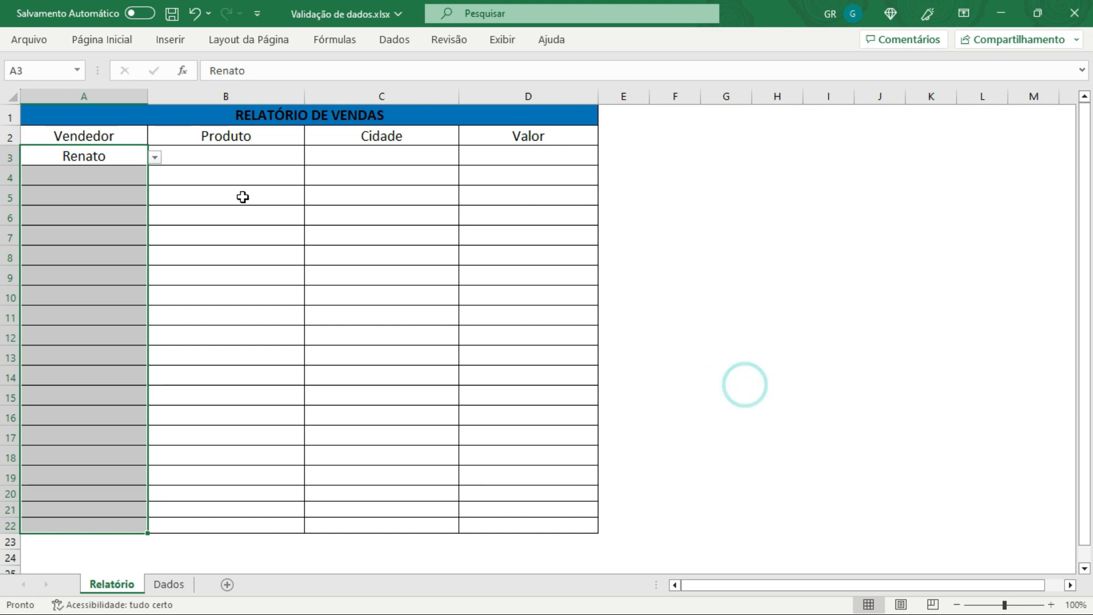
Step: Try entering Renata in cell A4 to test the custom error alert, then cancel the entry
click(280, 212)
click(65, 174)
text(Renta)
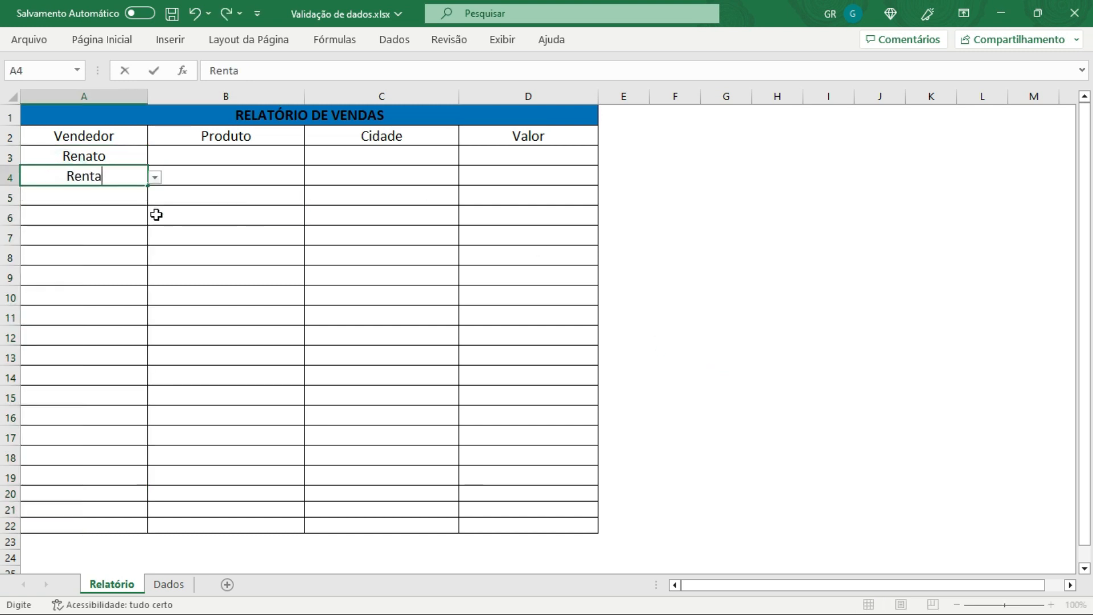
key(BackSpace)
key(BackSpace)
text(a)
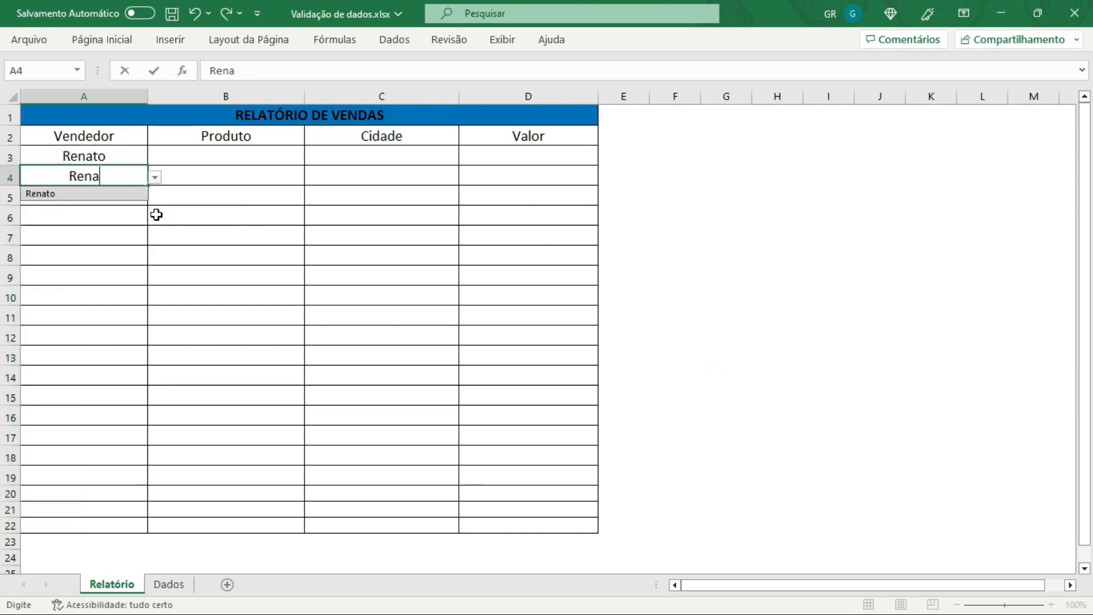
text(ta)
key(Return)
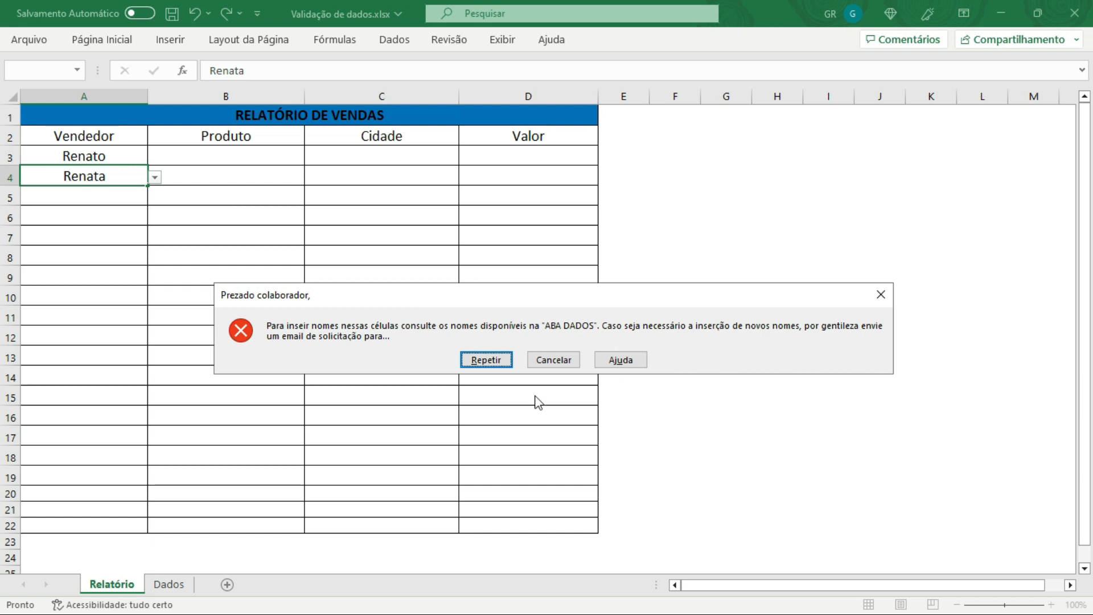
click(552, 360)
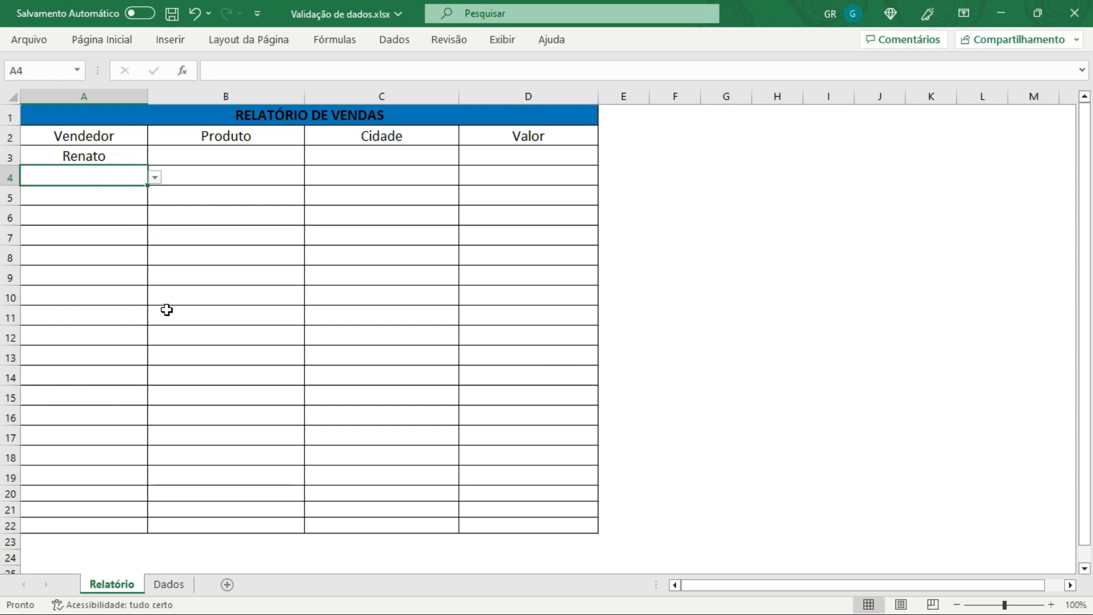
Step: Apply list data validation to B3:B22 in the Produto column, sourced from =Dados!$C$3:$C$20
click(228, 152)
drag(222, 155, 247, 521)
click(104, 40)
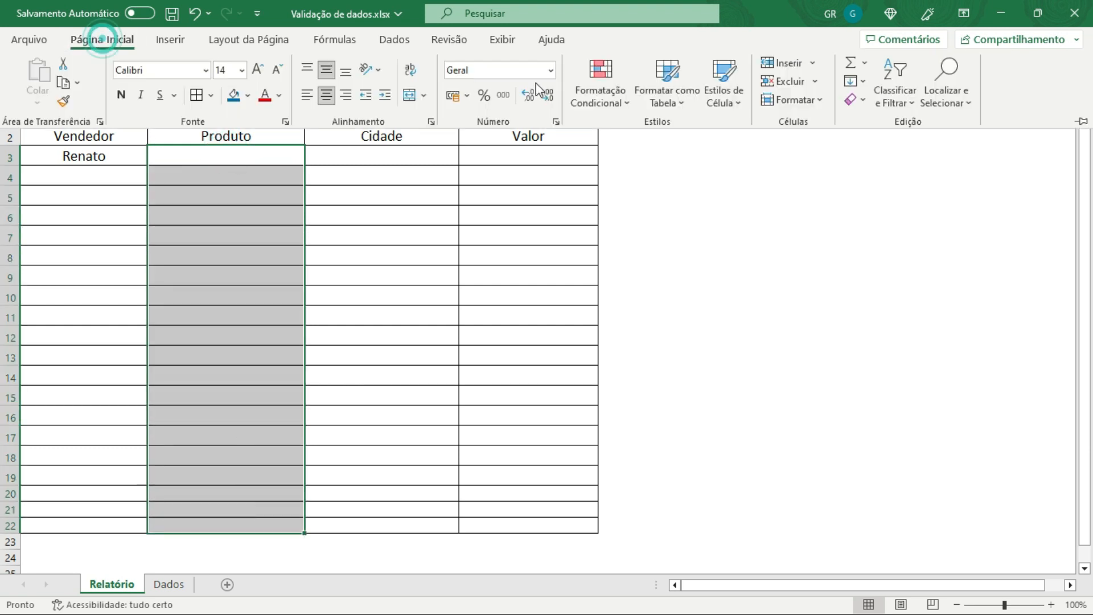
click(393, 41)
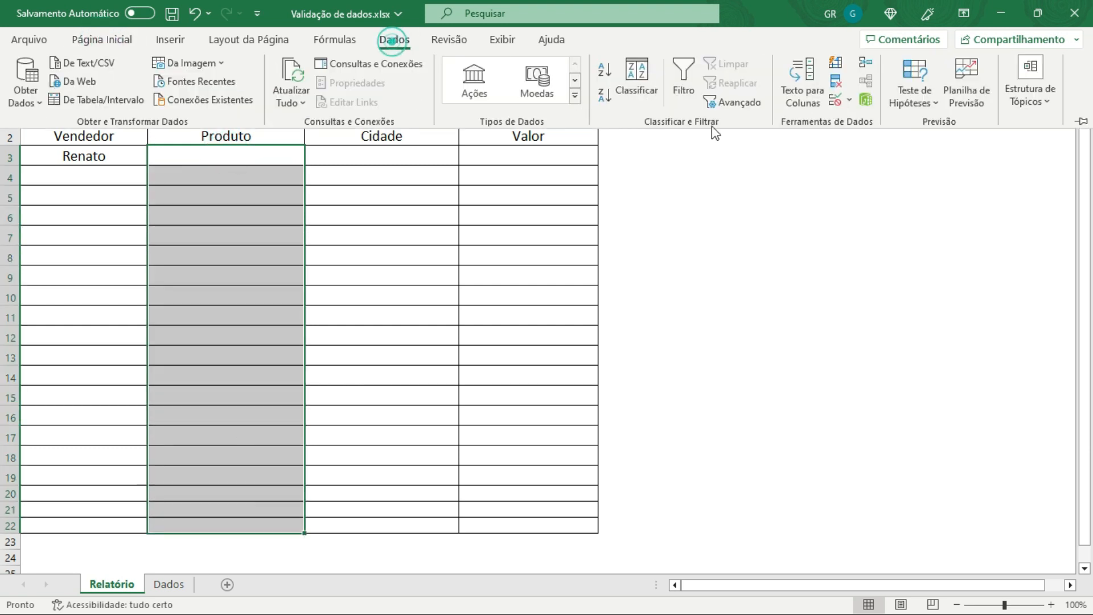
click(835, 100)
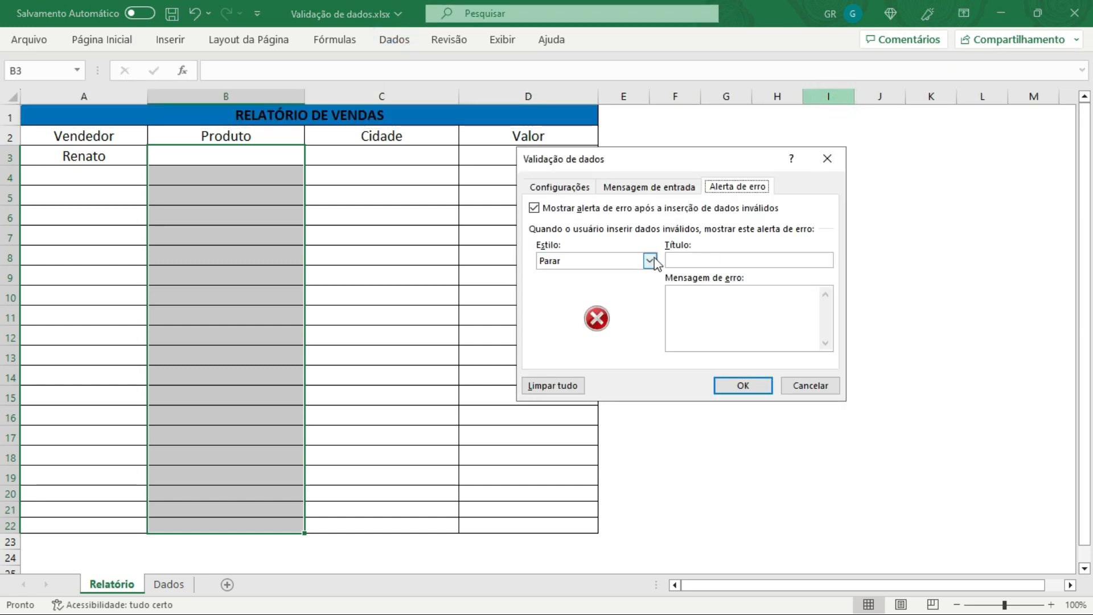
click(560, 186)
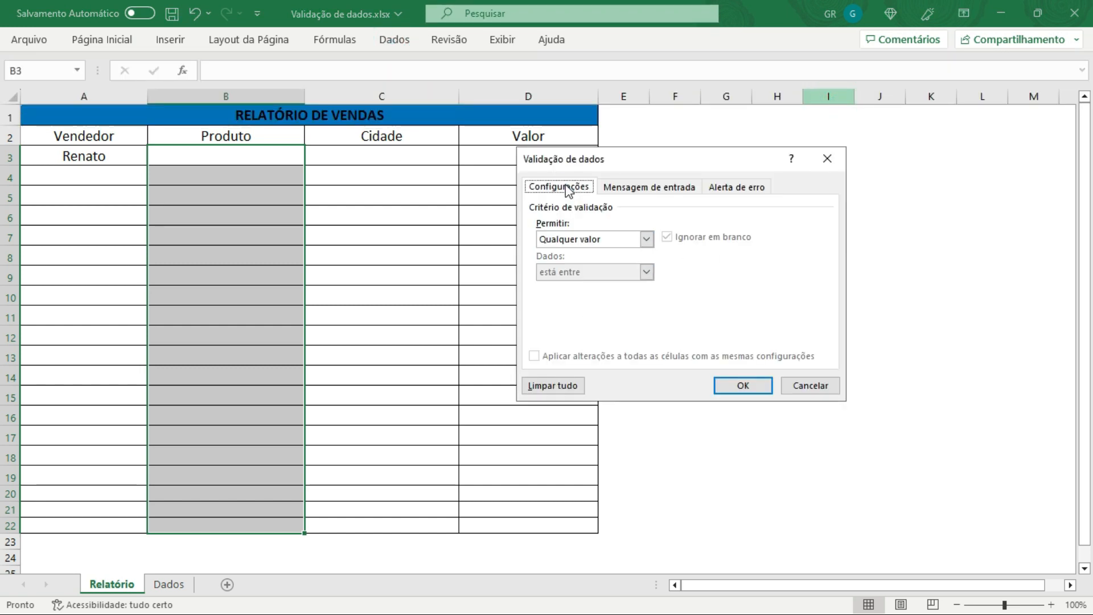
click(646, 239)
click(556, 285)
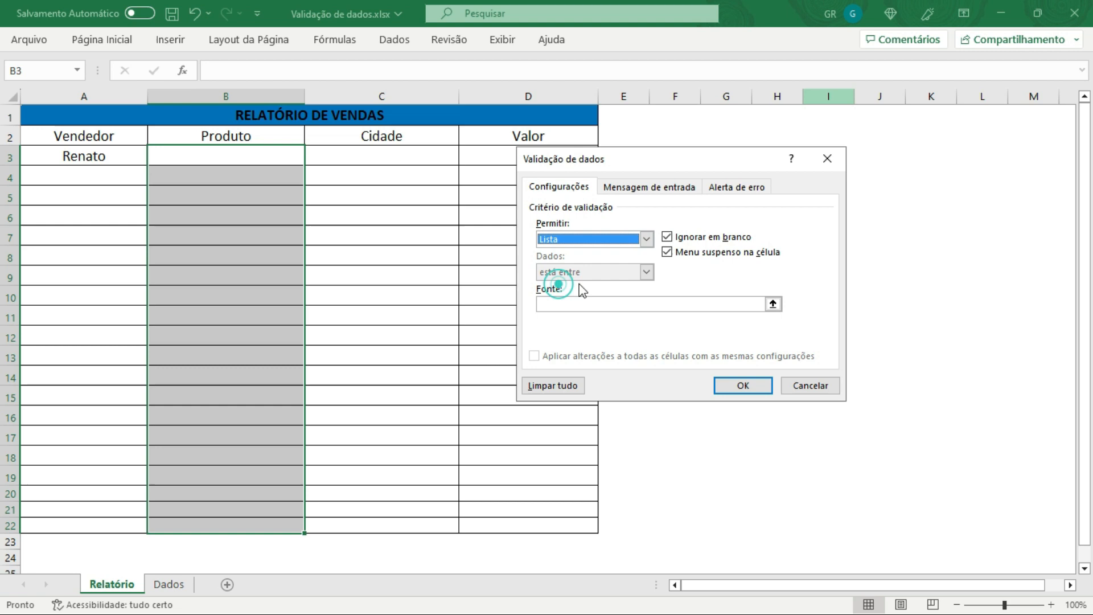
click(772, 303)
click(169, 583)
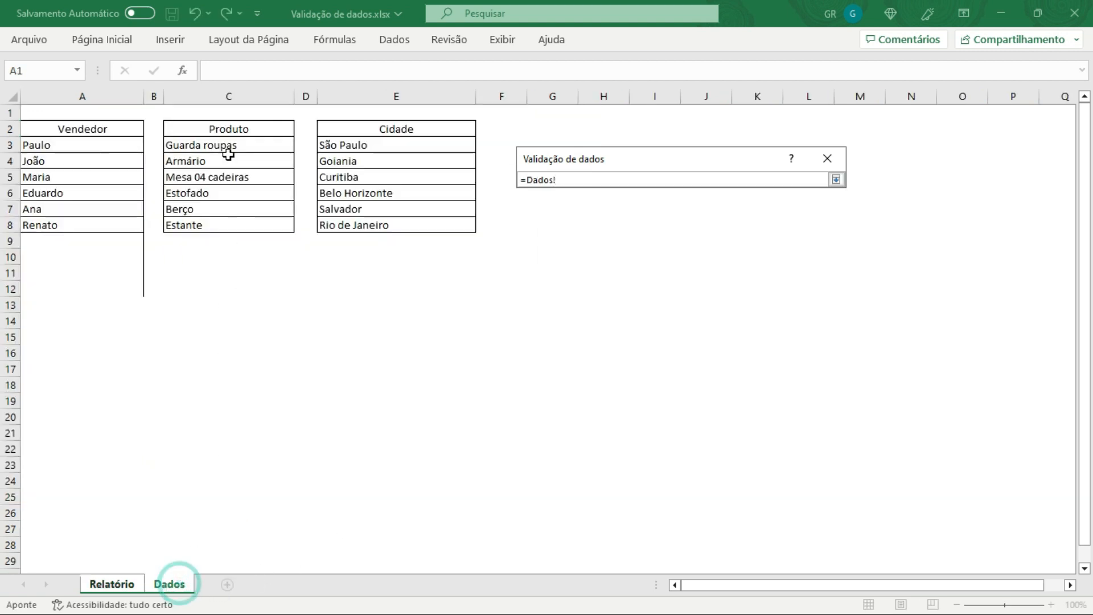
drag(228, 145, 244, 420)
click(835, 179)
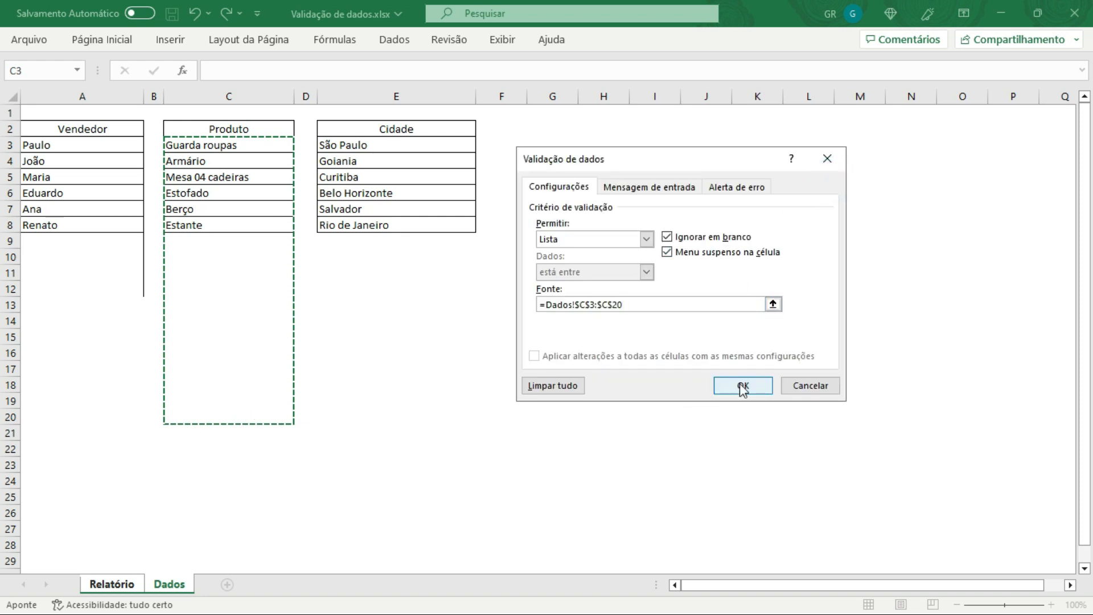
click(743, 386)
Step: Pick Armário from the Produto dropdown in cell B3
click(259, 159)
click(313, 157)
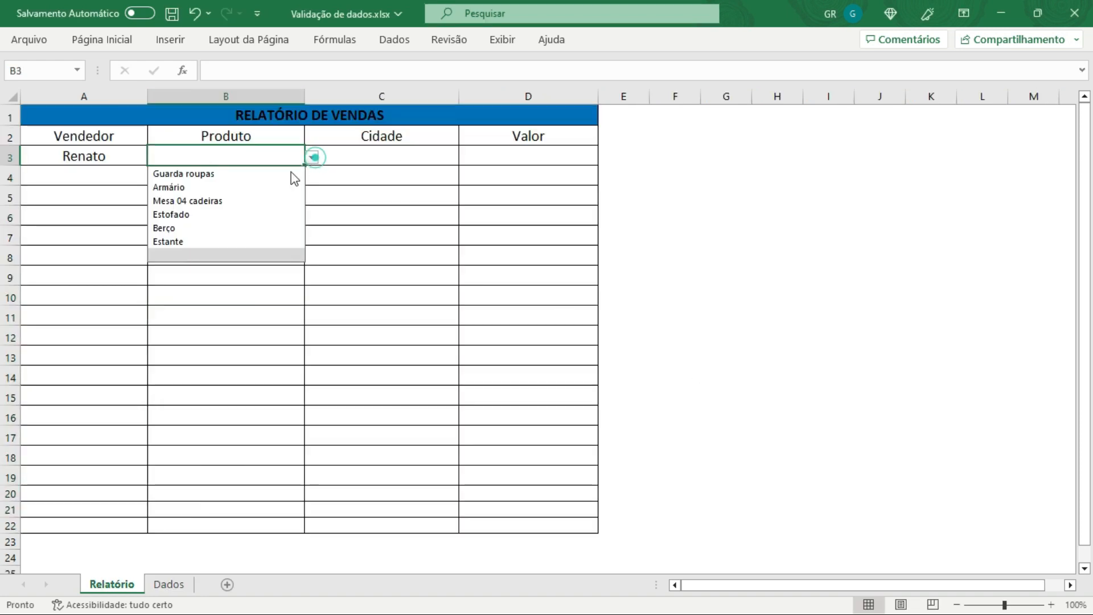
click(190, 188)
Step: Pick Berço from the dropdown in cell B5, then clear that cell
click(250, 196)
click(311, 197)
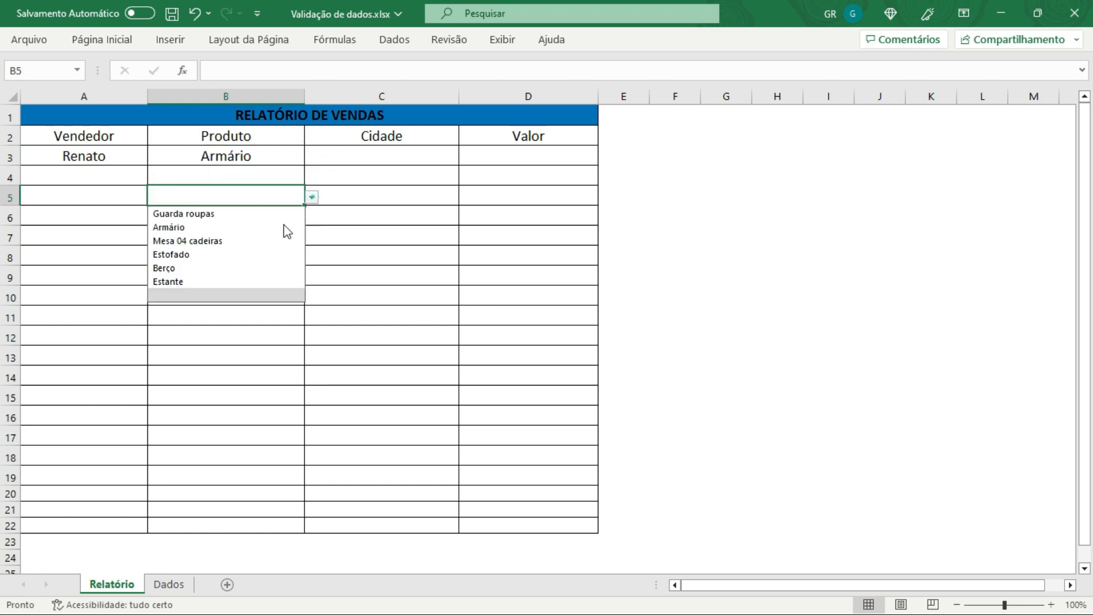
click(194, 268)
drag(362, 270, 350, 257)
drag(245, 158, 239, 247)
drag(239, 209, 238, 198)
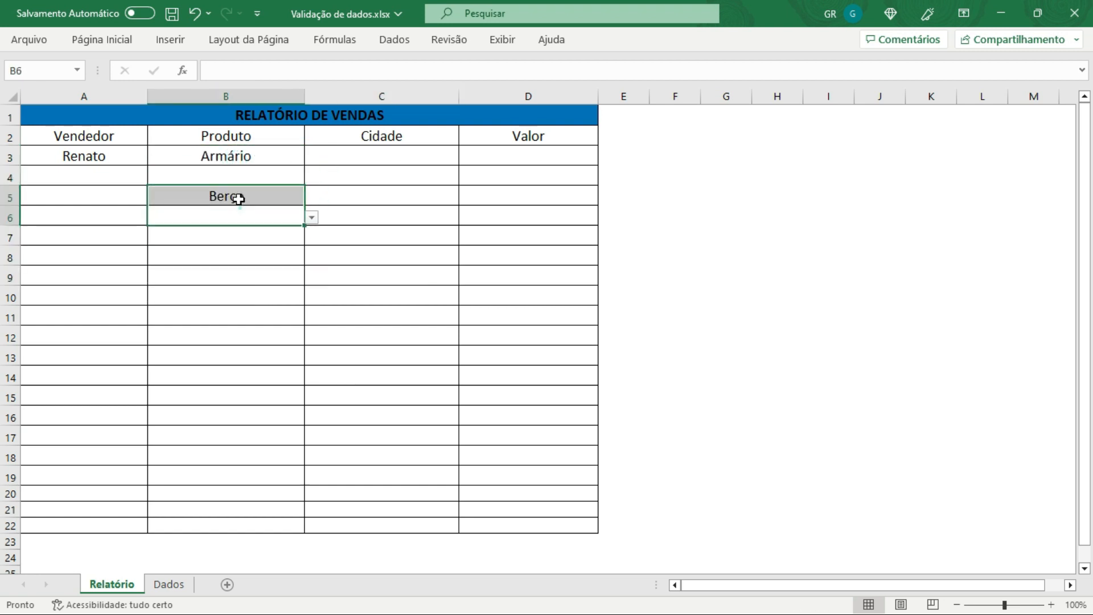
click(238, 198)
key(Delete)
Step: Apply list data validation to C3:C22 in the Cidade column, sourced from =Dados!$E$3:$E$20
click(364, 162)
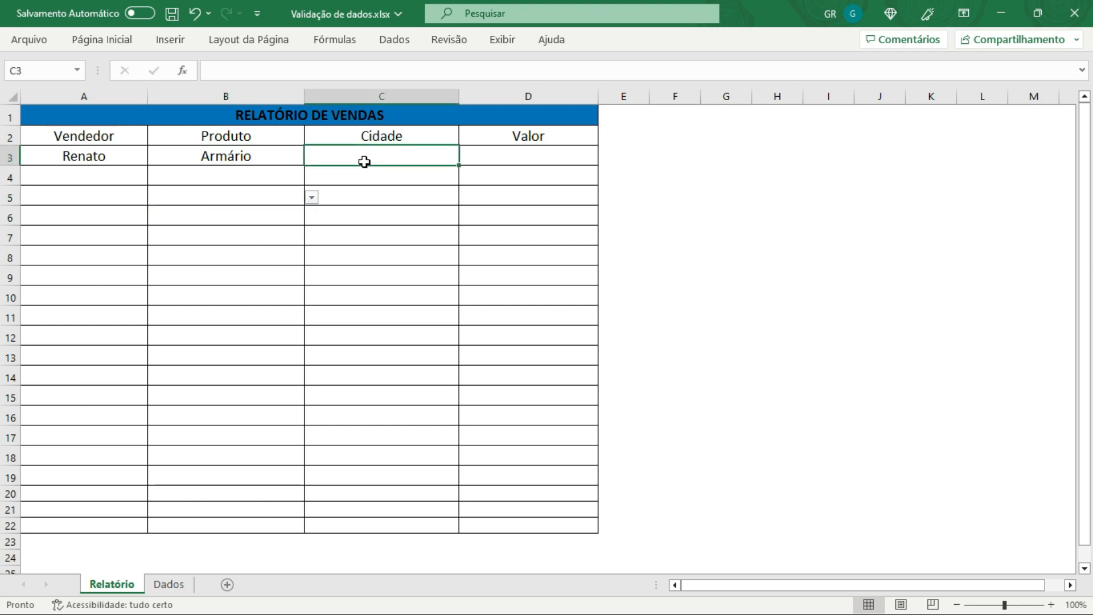
drag(367, 157, 384, 524)
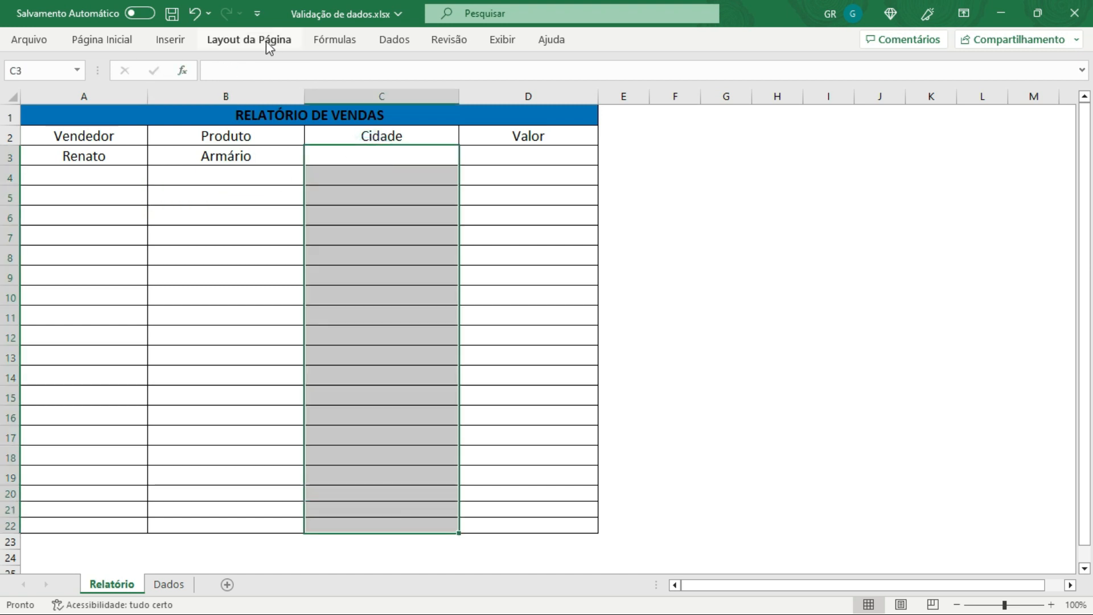
click(392, 39)
click(832, 100)
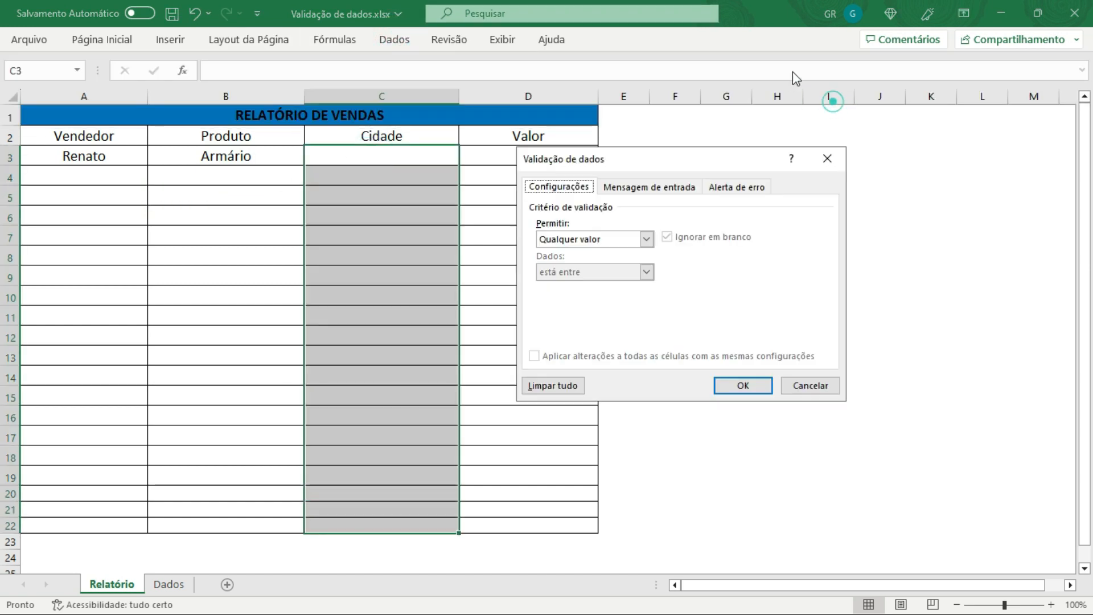
click(626, 240)
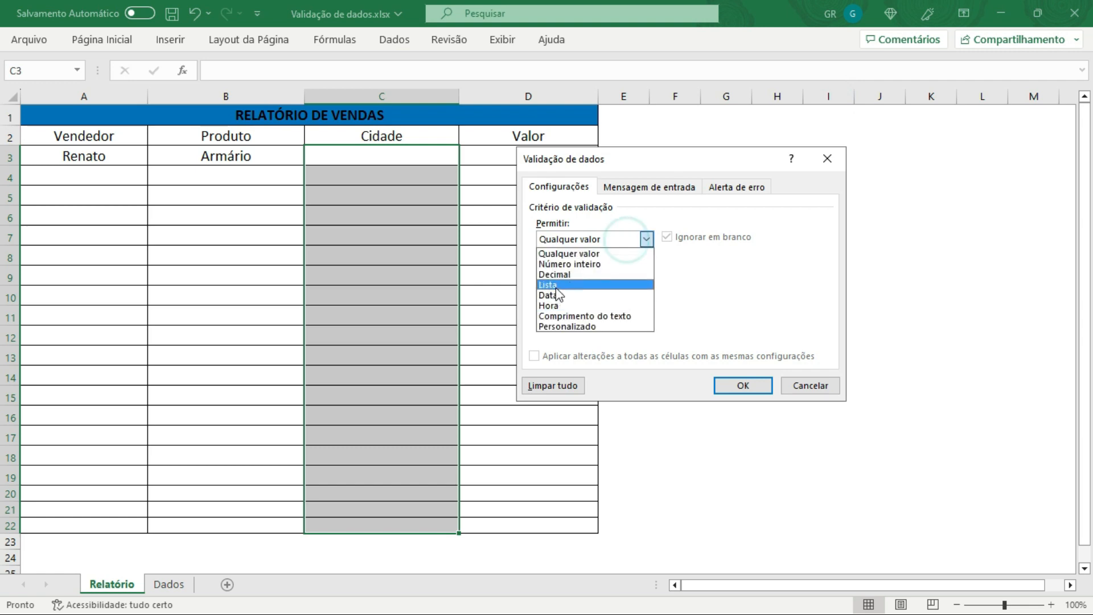
click(555, 285)
click(763, 305)
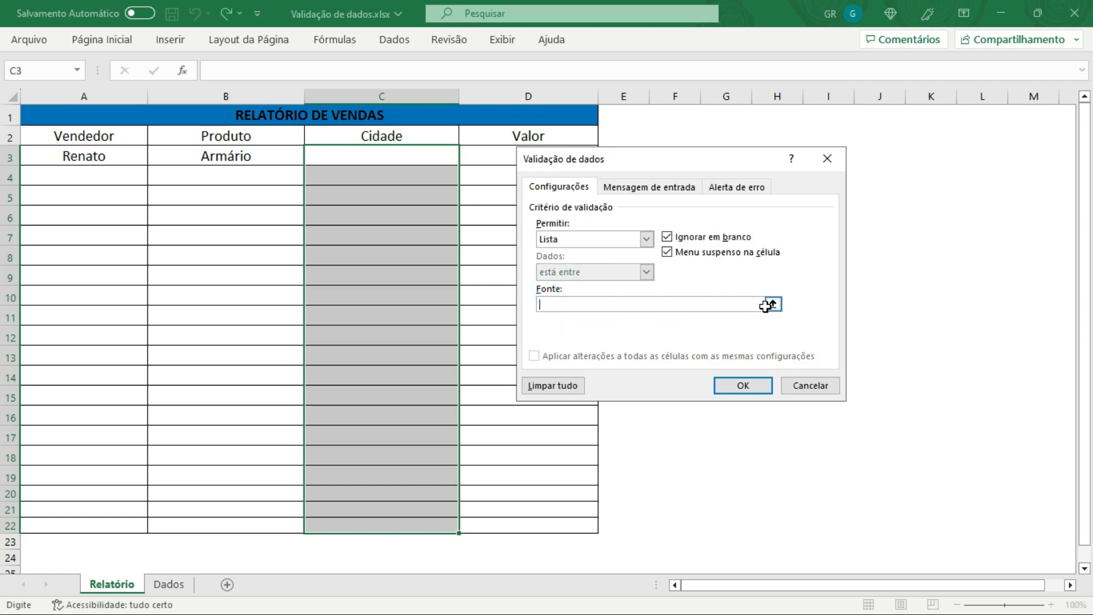
click(769, 305)
click(171, 584)
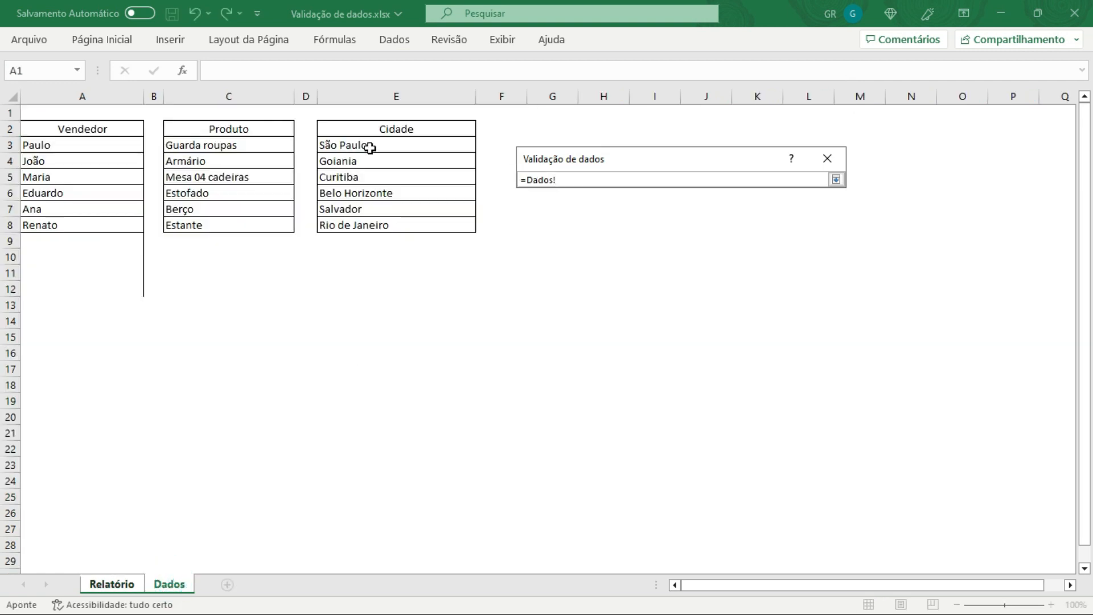
drag(370, 147, 380, 420)
click(835, 180)
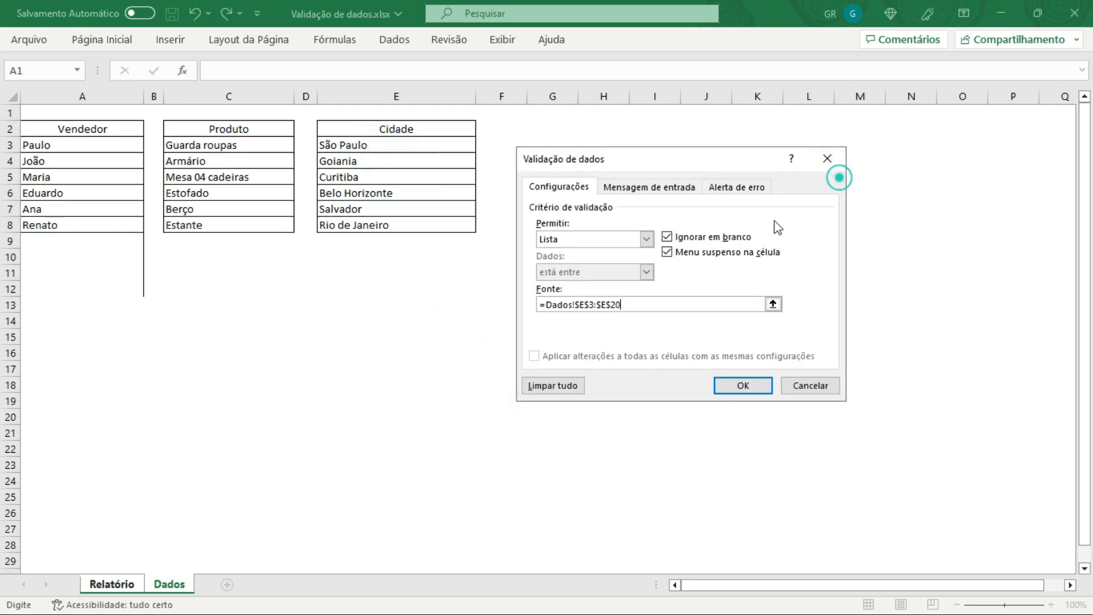
click(746, 386)
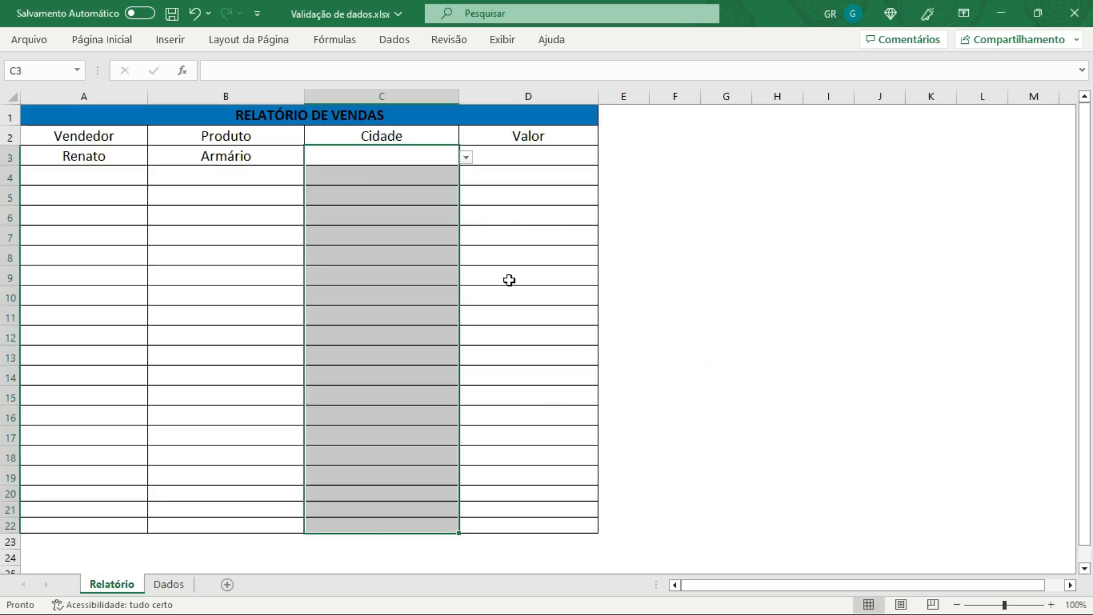
Step: Open the Cidade dropdowns in several column C cells to check the city list
click(419, 180)
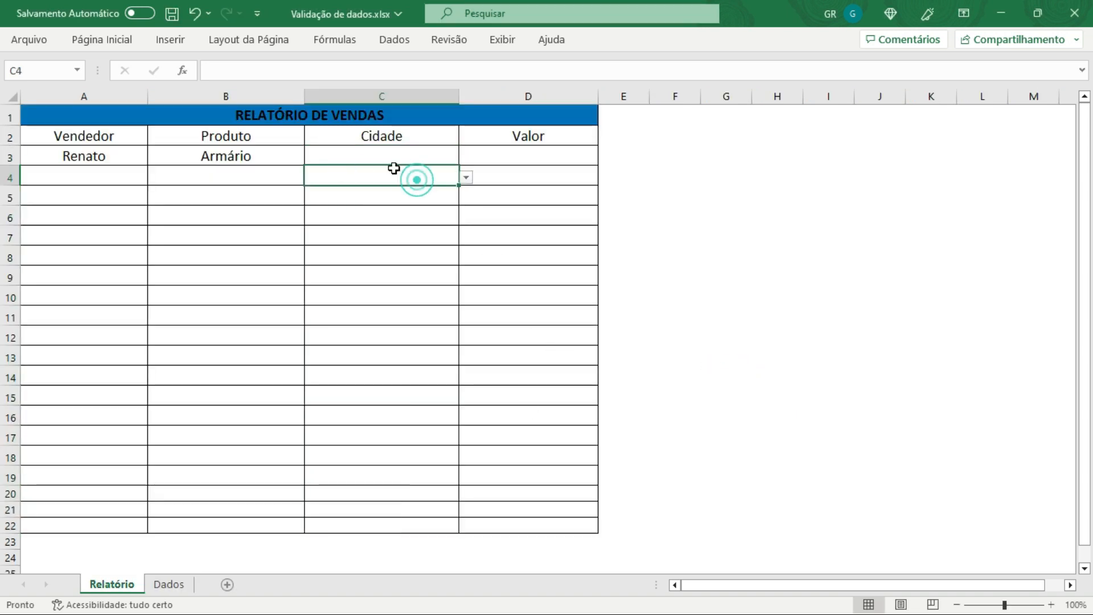
click(345, 156)
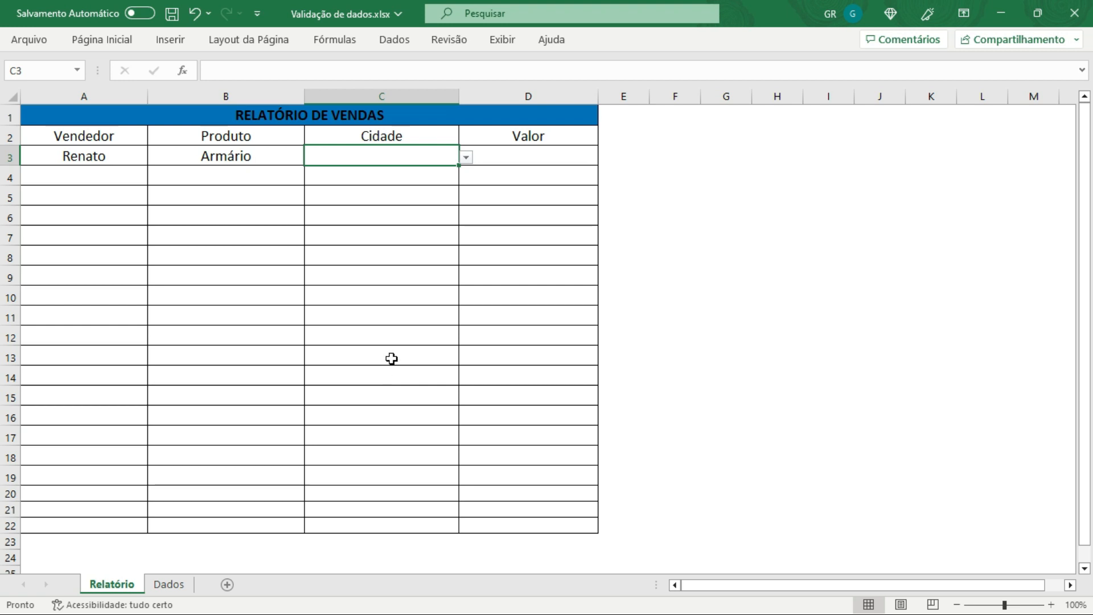
click(466, 156)
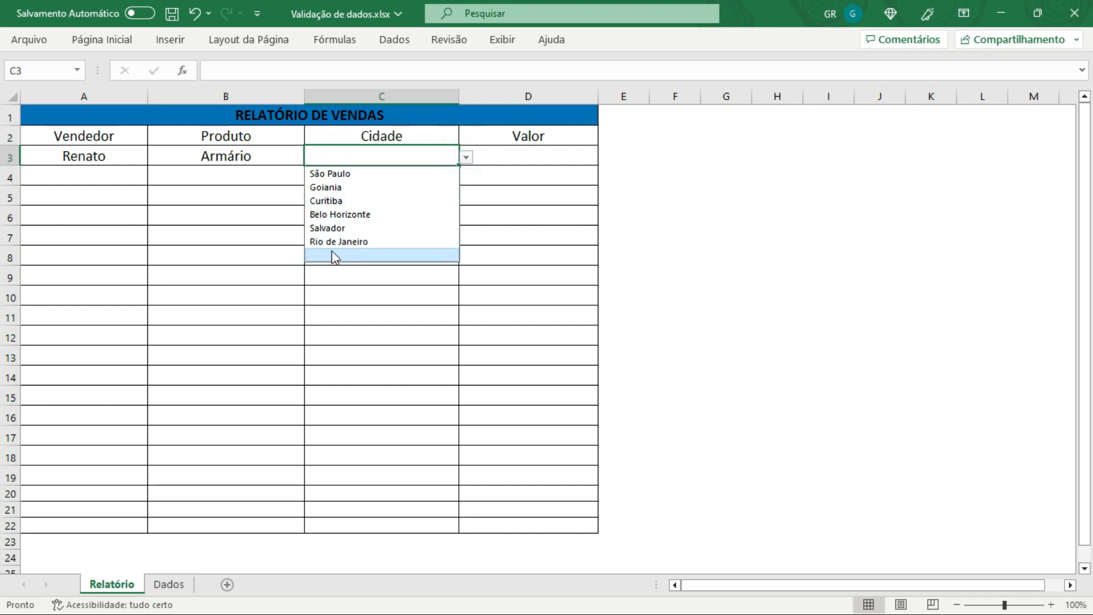
click(347, 362)
click(466, 357)
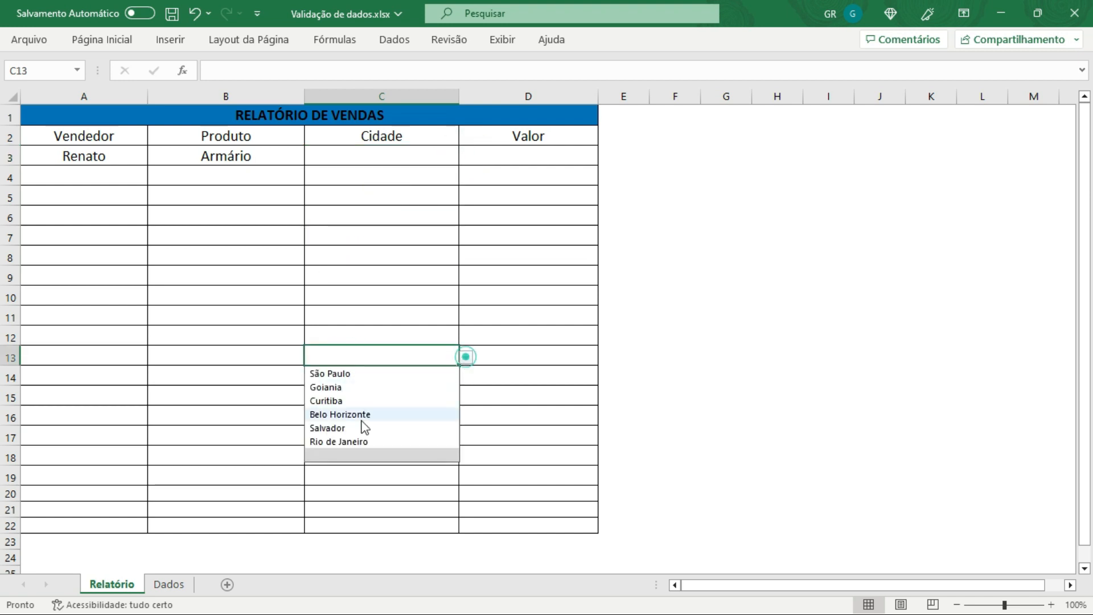
click(352, 490)
click(466, 492)
click(347, 377)
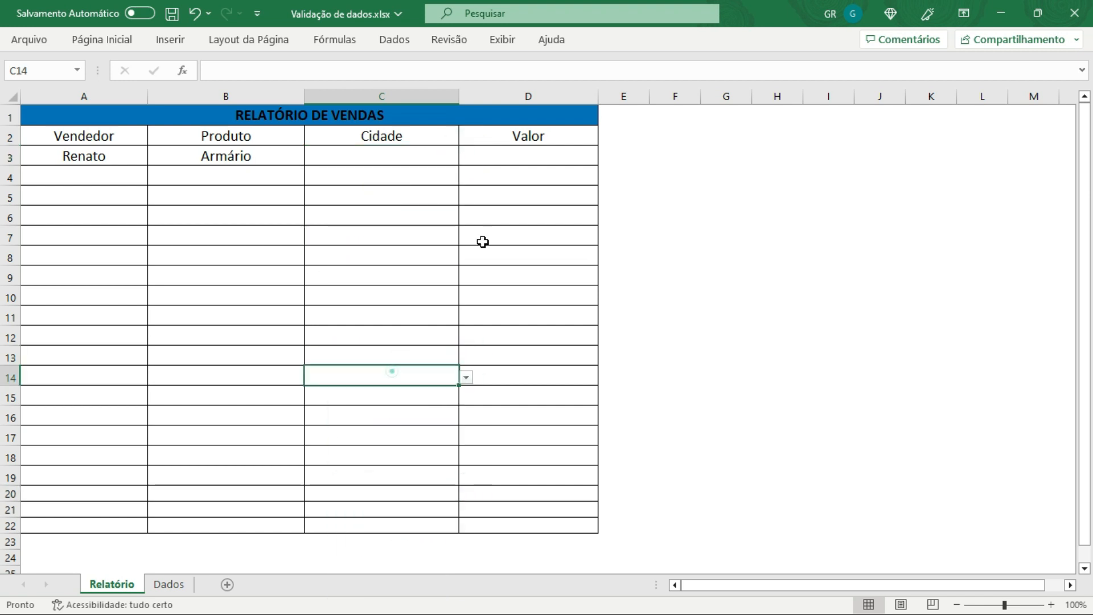